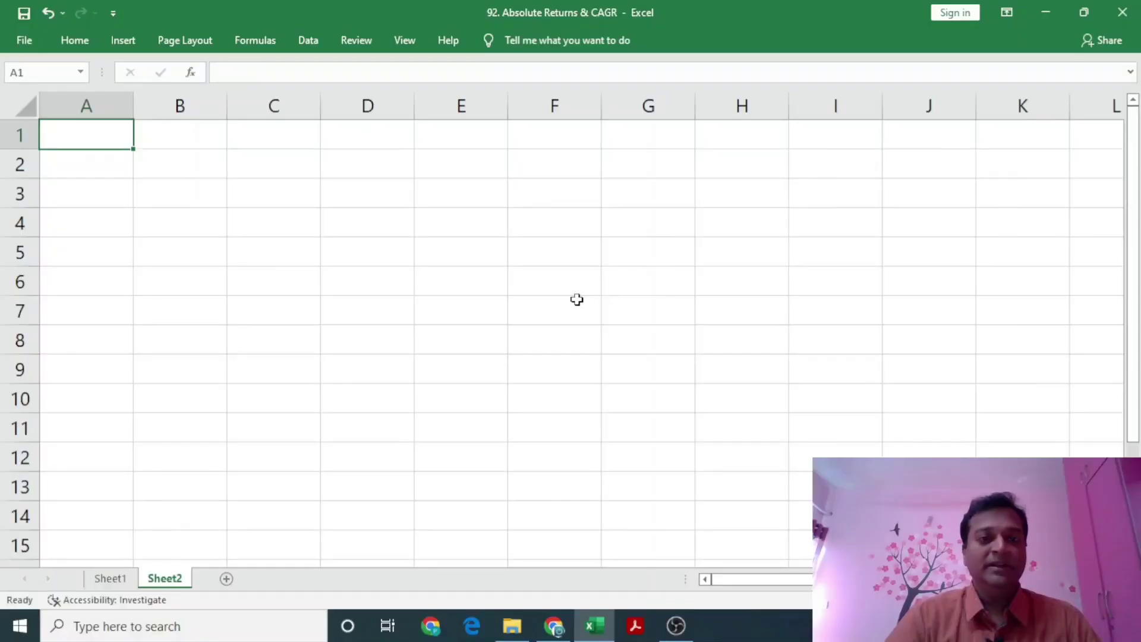
Step: Enter the buy price 1000 in B2 and the sell price 1200 in C2
{"action": "key", "text": "Down"}
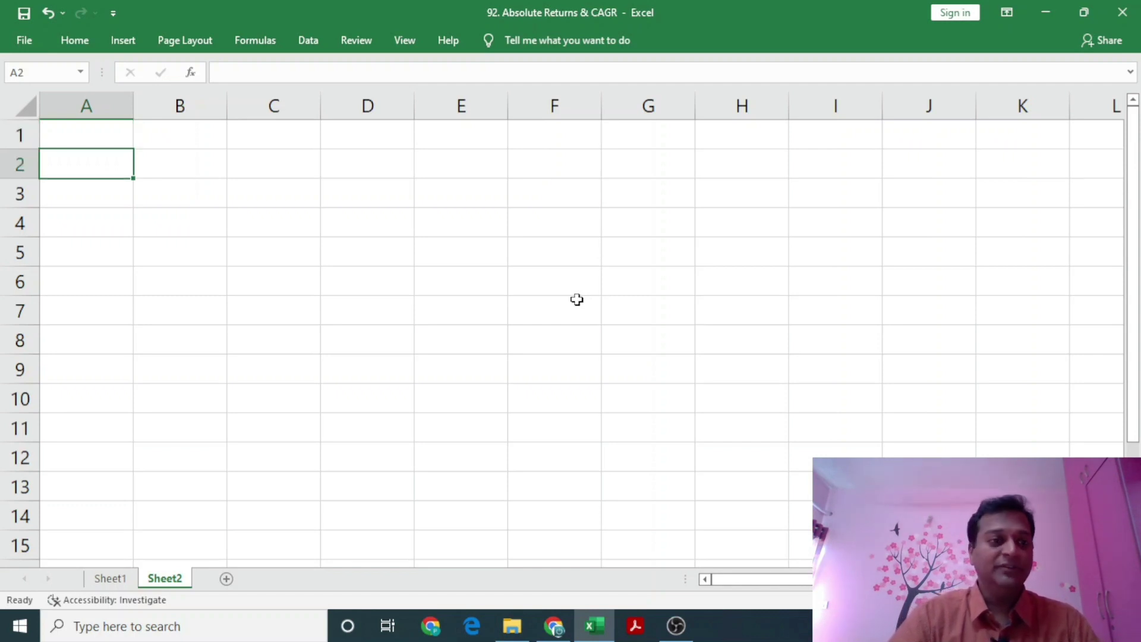
{"action": "key", "text": "Right"}
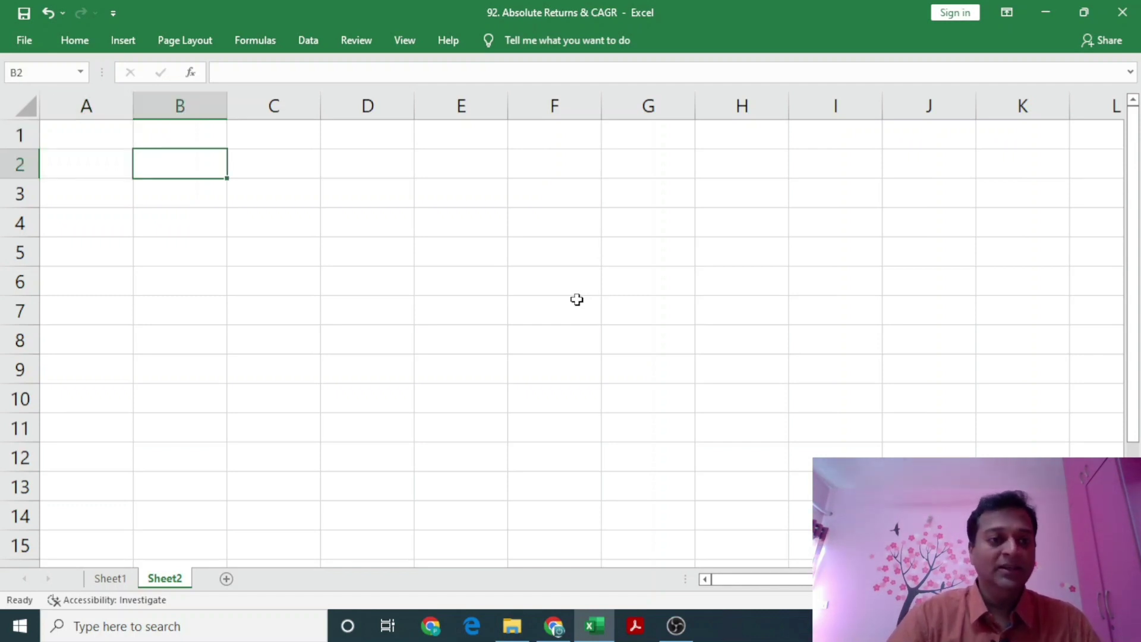
{"action": "type", "text": "1000"}
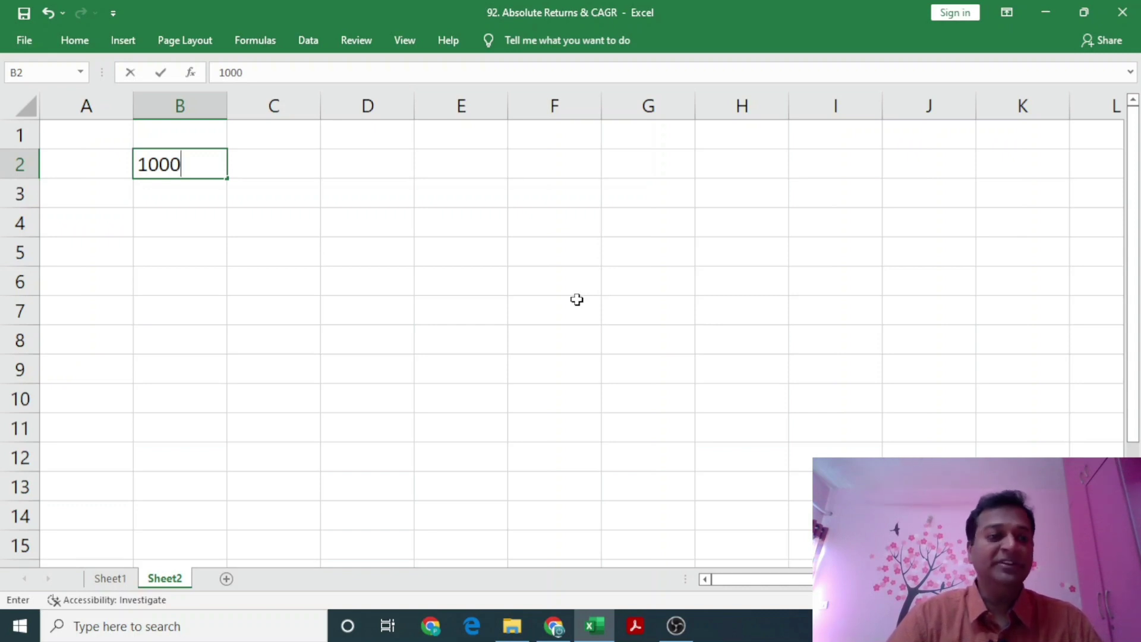
{"action": "key", "text": "Right"}
{"action": "type", "text": "1200"}
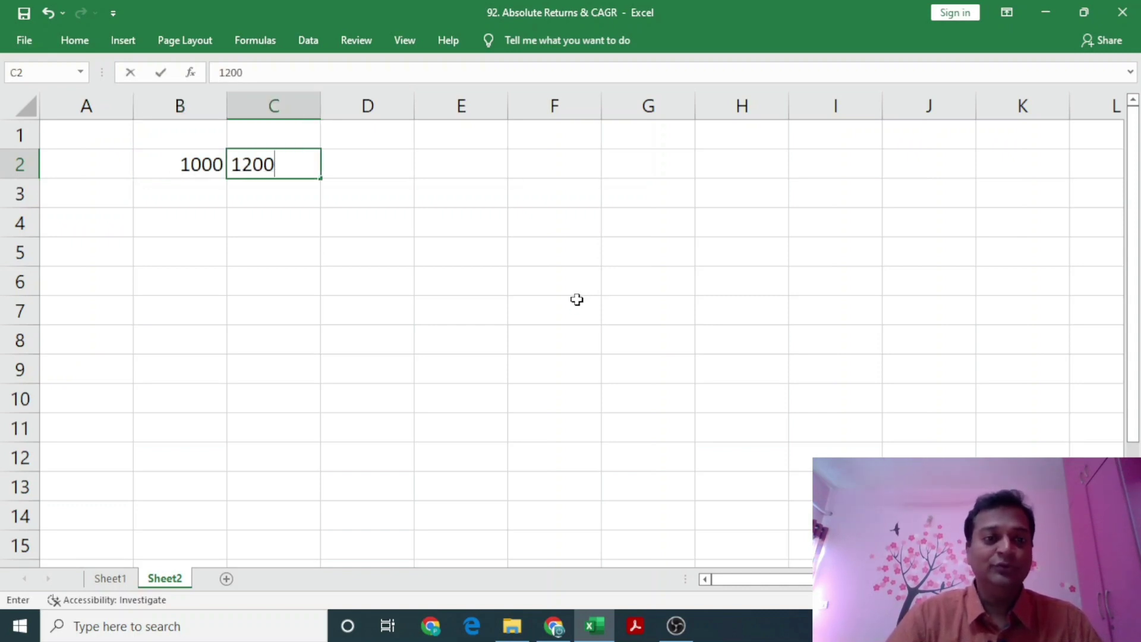
{"action": "key", "text": "Right"}
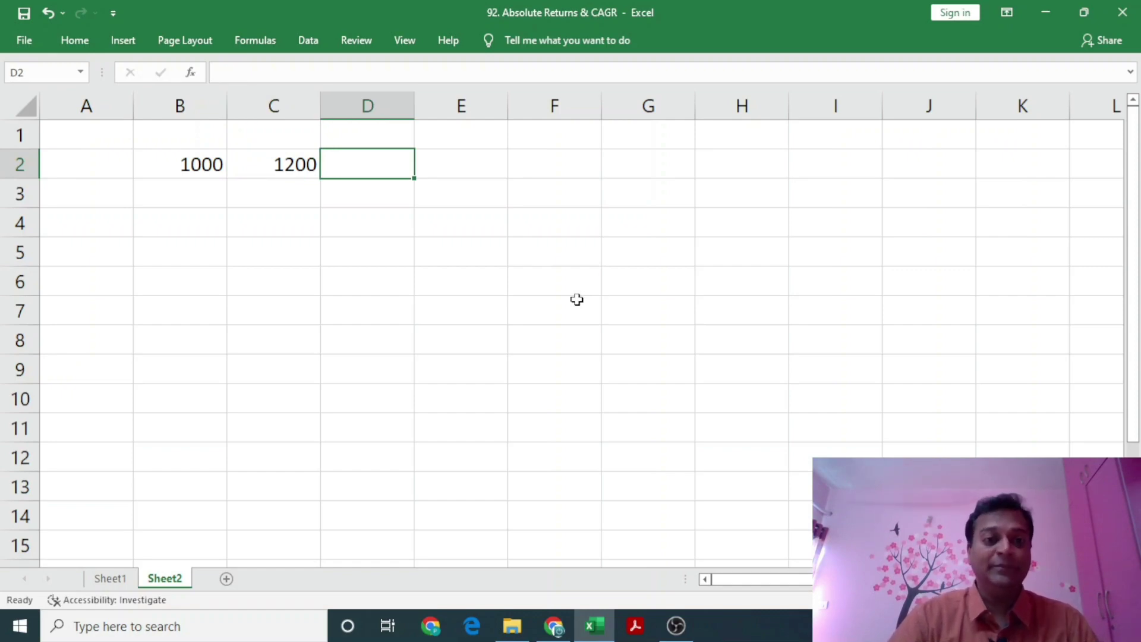
Step: Add the headings buy, sell and returns in B1:D1
{"action": "key", "text": "Left"}
{"action": "key", "text": "Left"}
{"action": "key", "text": "Up"}
{"action": "type", "text": "buy"}
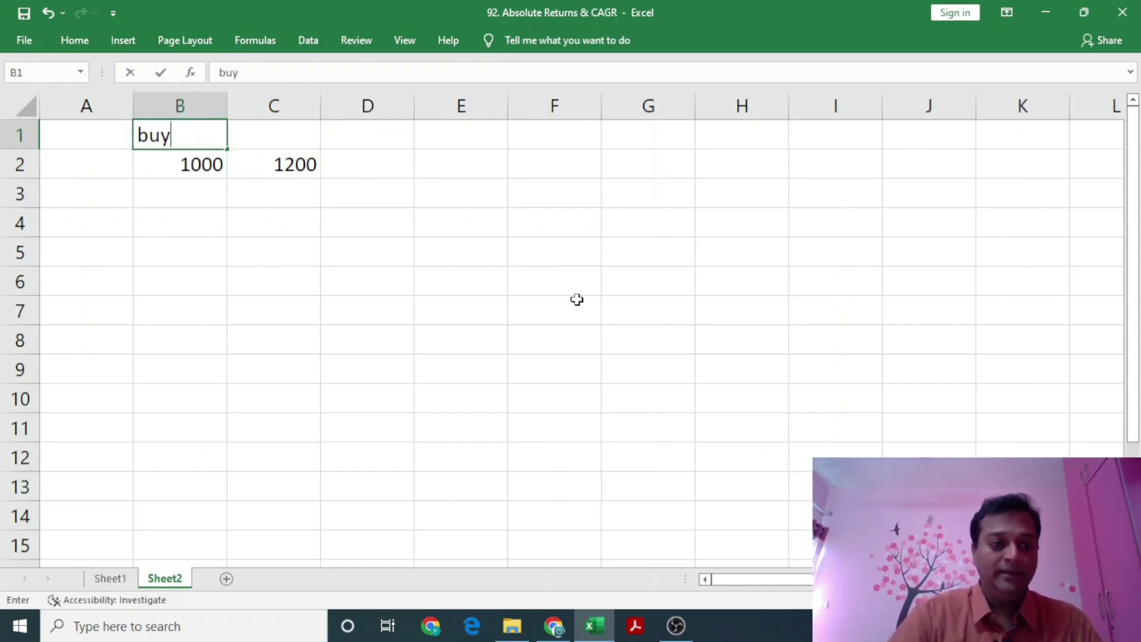
{"action": "key", "text": "Right"}
{"action": "key", "text": "Right"}
{"action": "key", "text": "Left"}
{"action": "type", "text": "sel"}
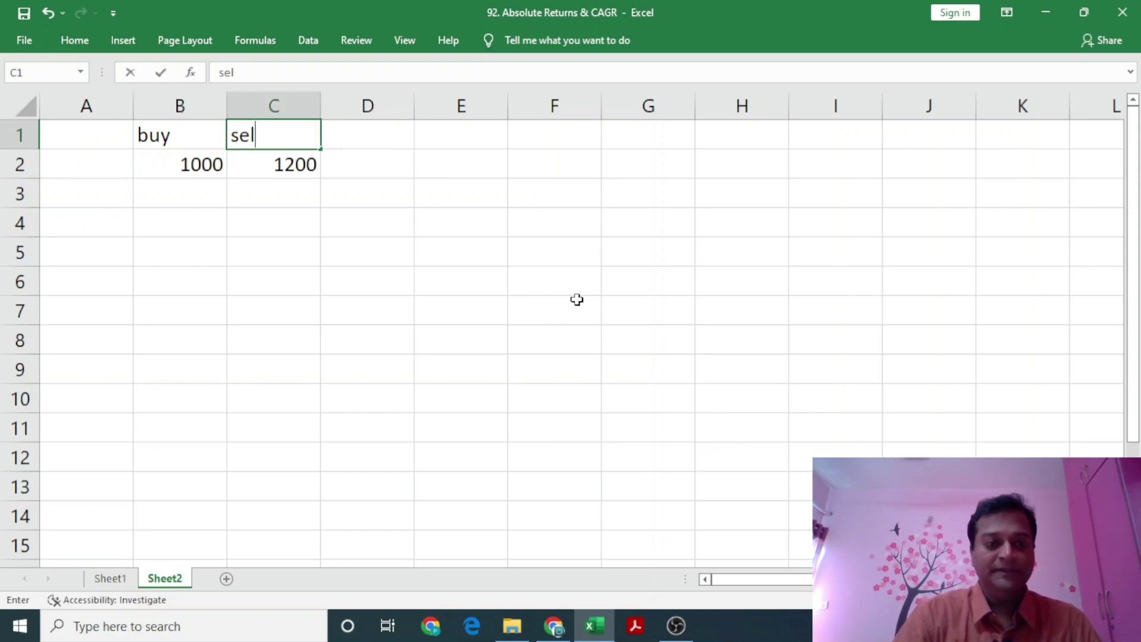
{"action": "key", "text": "Right"}
{"action": "key", "text": "Down"}
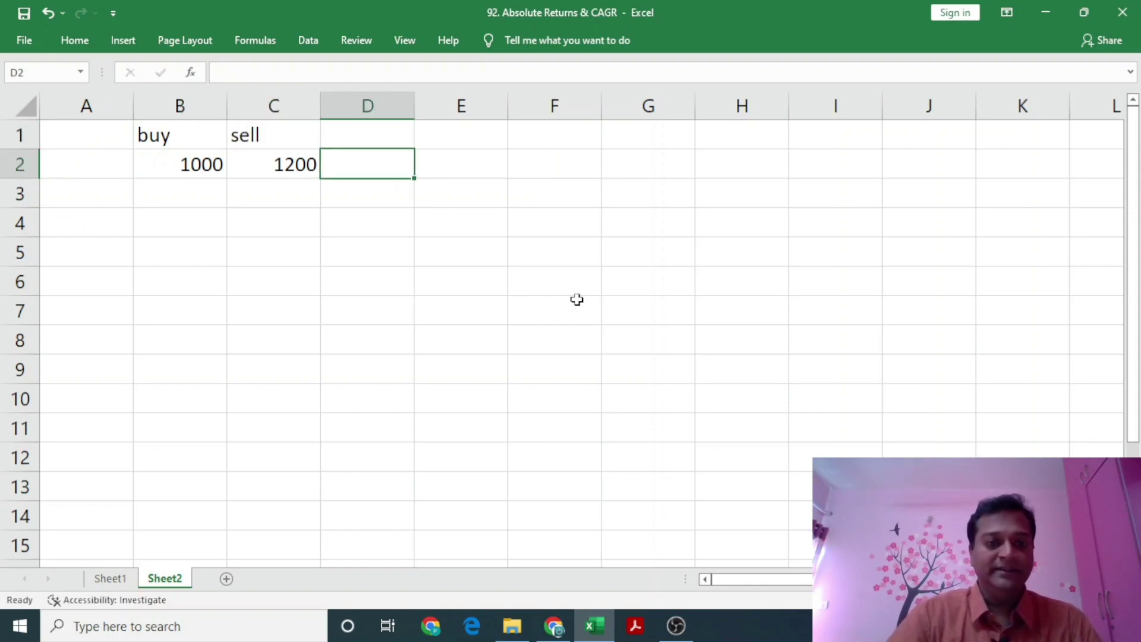
{"action": "key", "text": "Up"}
{"action": "type", "text": "retunr"}
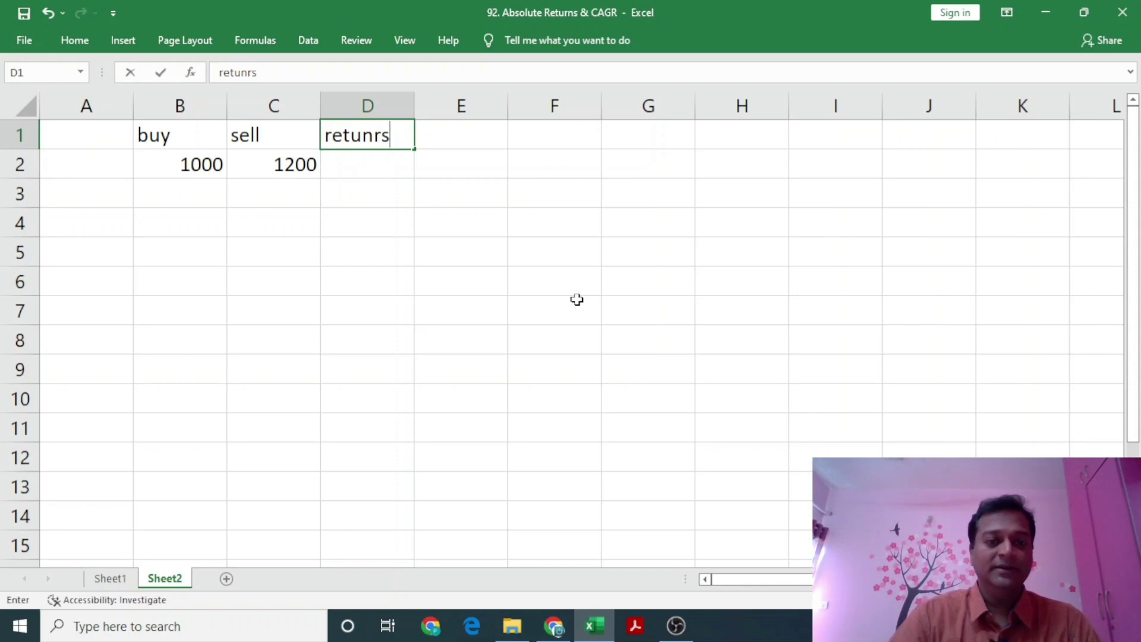
{"action": "type", "text": "s"}
{"action": "key", "text": "BackSpace"}
{"action": "key", "text": "BackSpace"}
{"action": "key", "text": "BackSpace"}
{"action": "type", "text": "rns"}
{"action": "key", "text": "Return"}
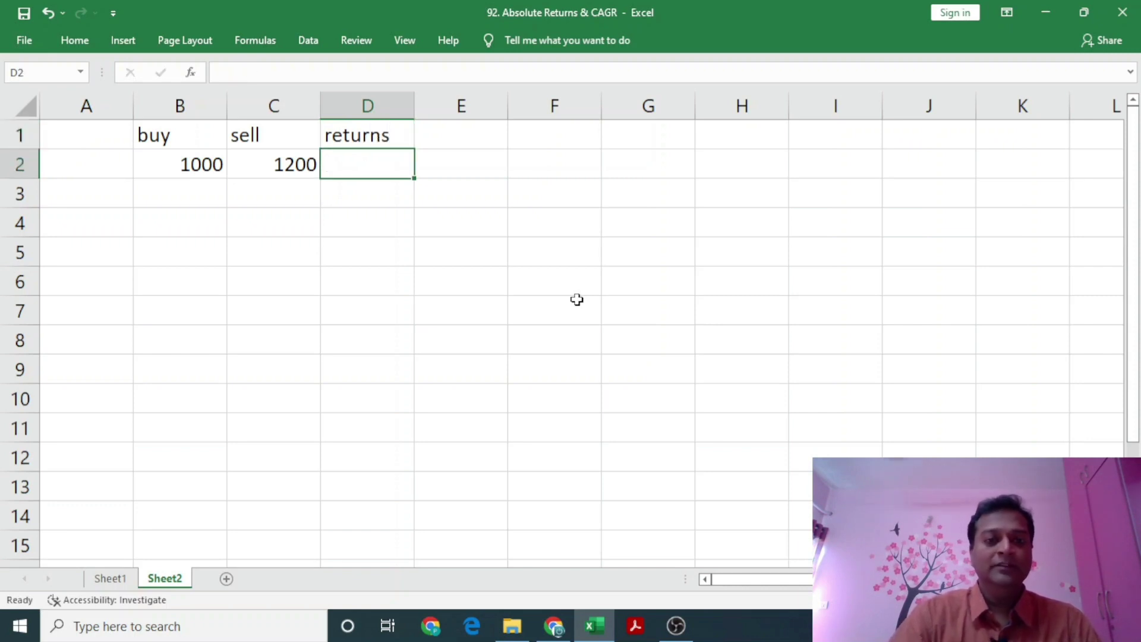
Step: Enter =C2/B2 in D2, then edit it to =C2/B2-1 so it shows 0.2
{"action": "type", "text": "="}
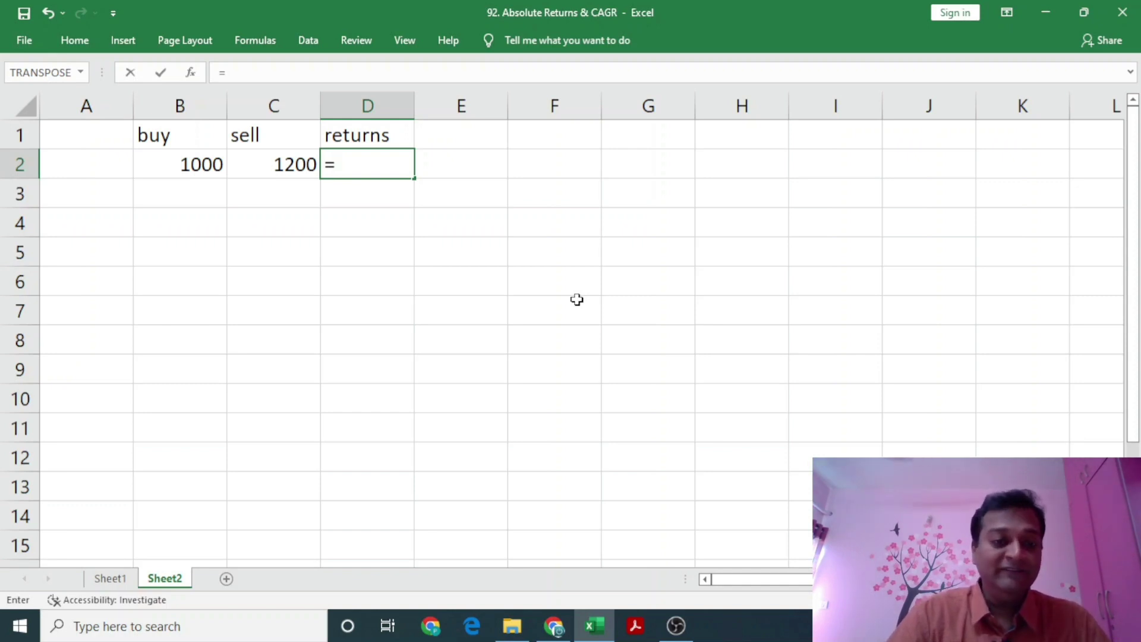
{"action": "key", "text": "Left"}
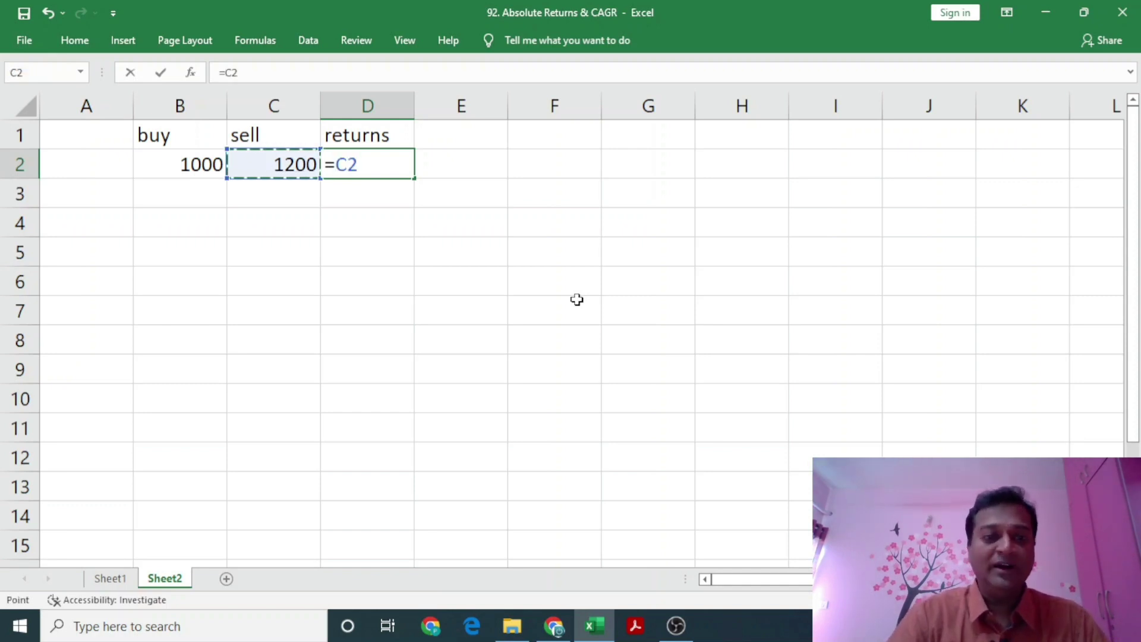
{"action": "type", "text": "/"}
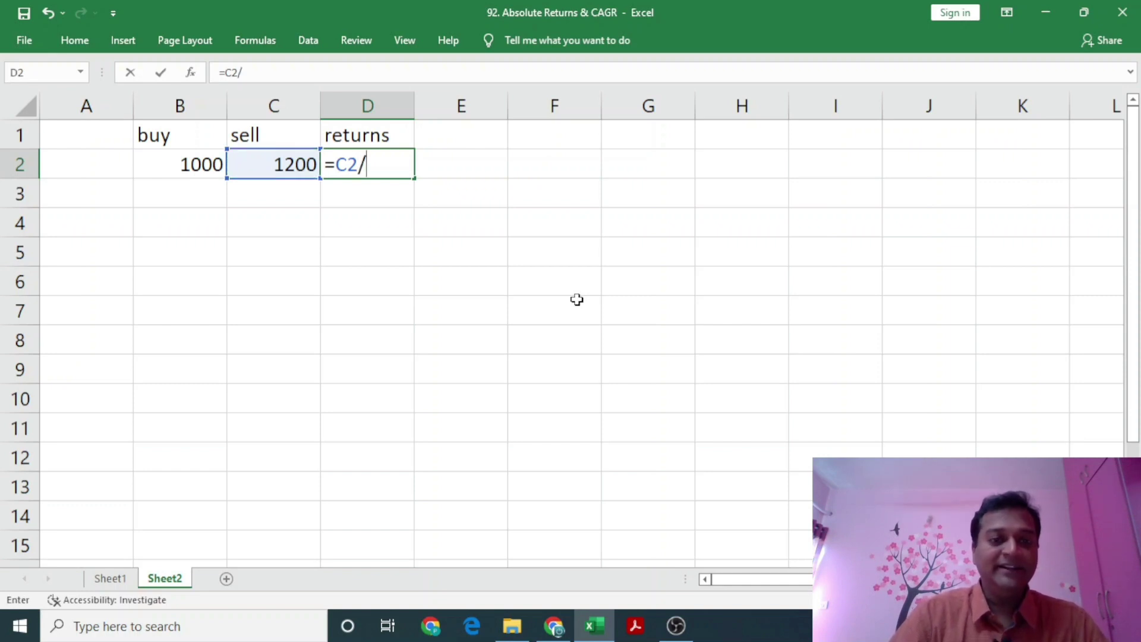
{"action": "key", "text": "Left"}
{"action": "key", "text": "Left"}
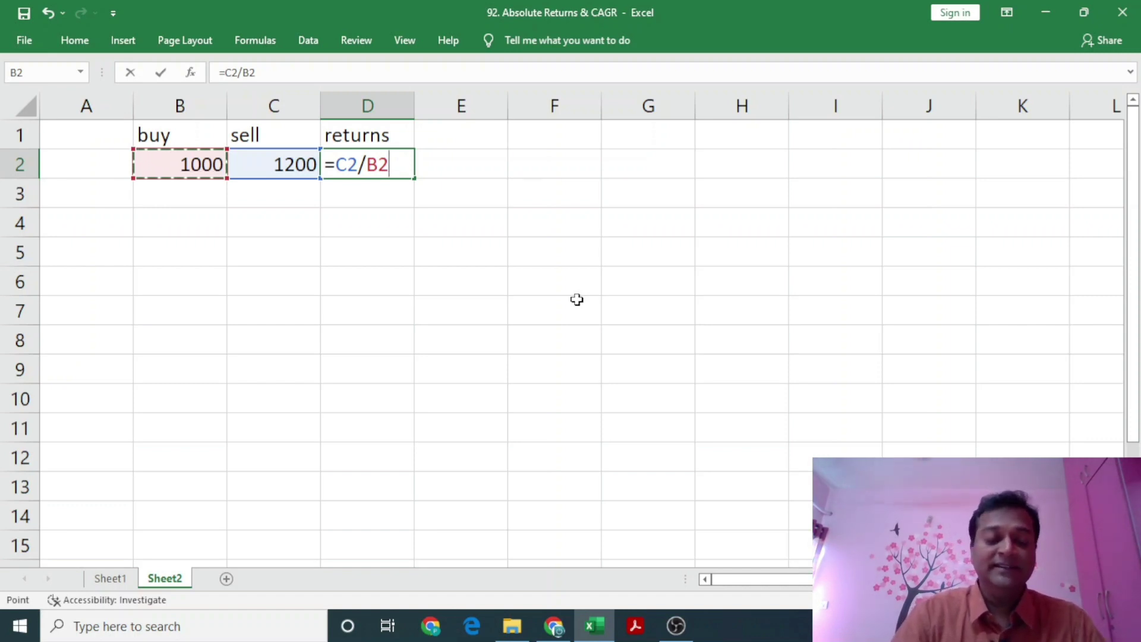
{"action": "key", "text": "Return"}
{"action": "key", "text": "Up"}
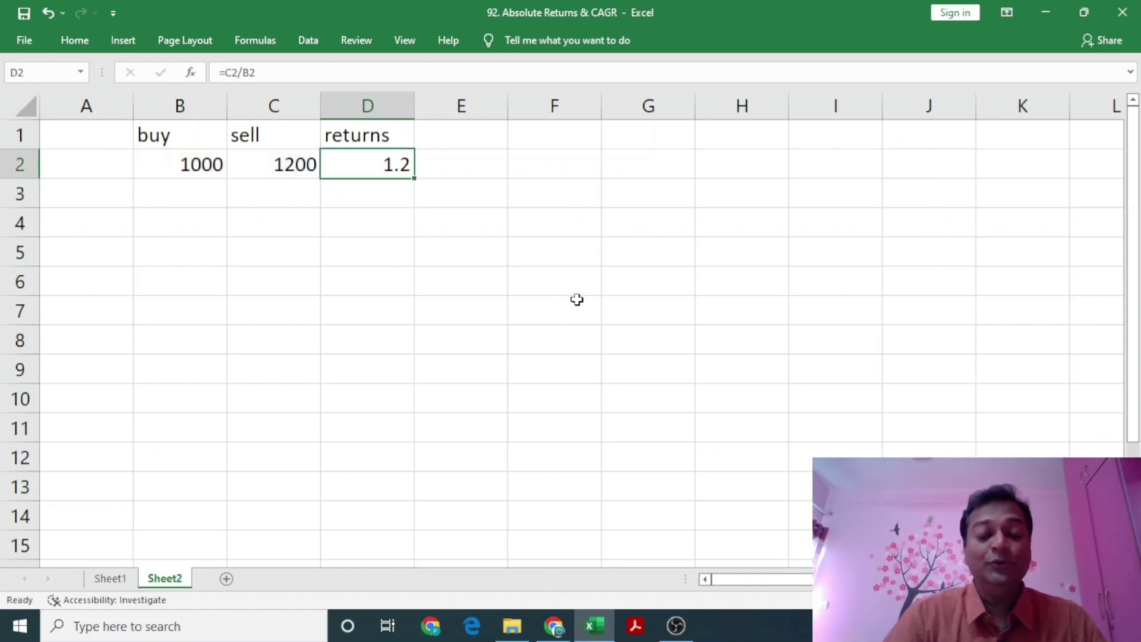
{"action": "key", "text": "F2"}
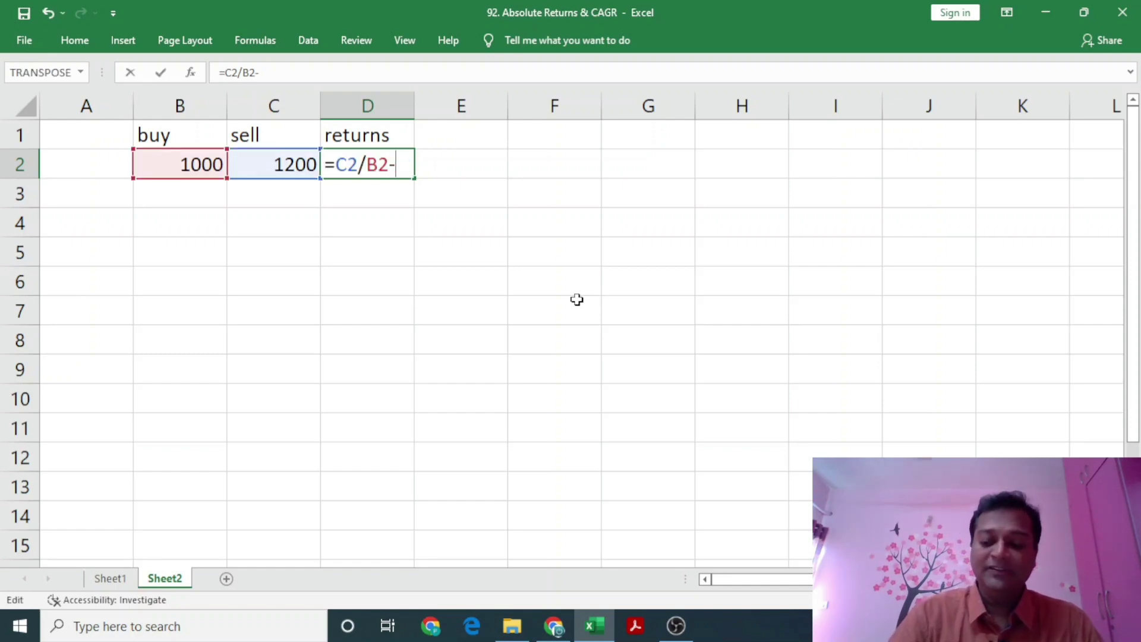
{"action": "type", "text": "-1"}
{"action": "key", "text": "Return"}
{"action": "key", "text": "Up"}
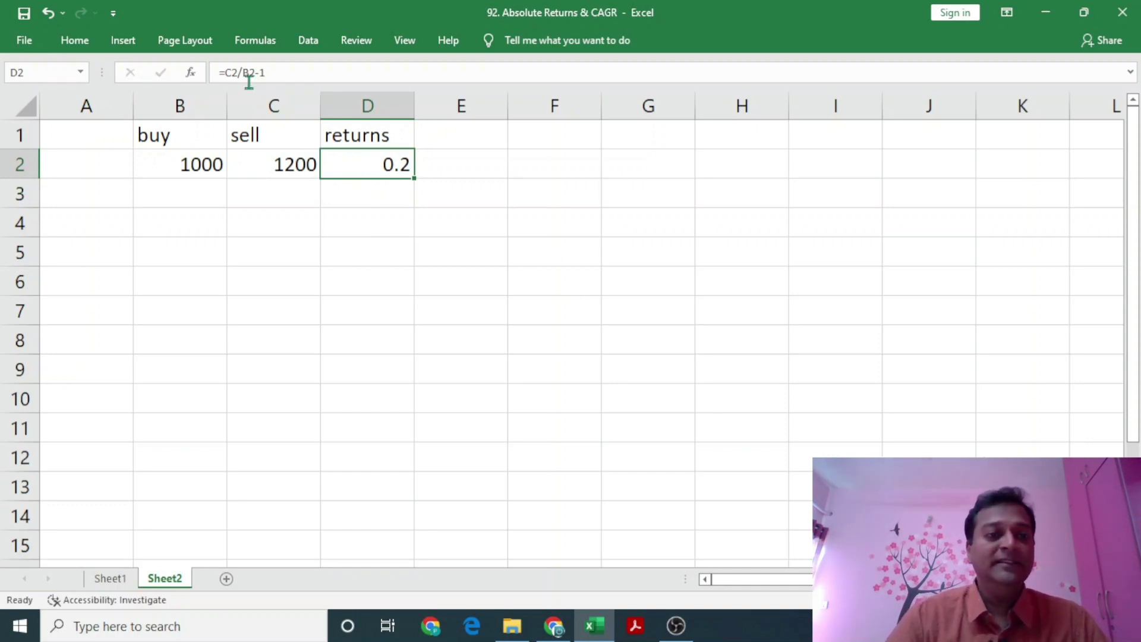
Step: Apply Percent Style to the return in D2
{"action": "left_click", "coordinate": [75, 41]}
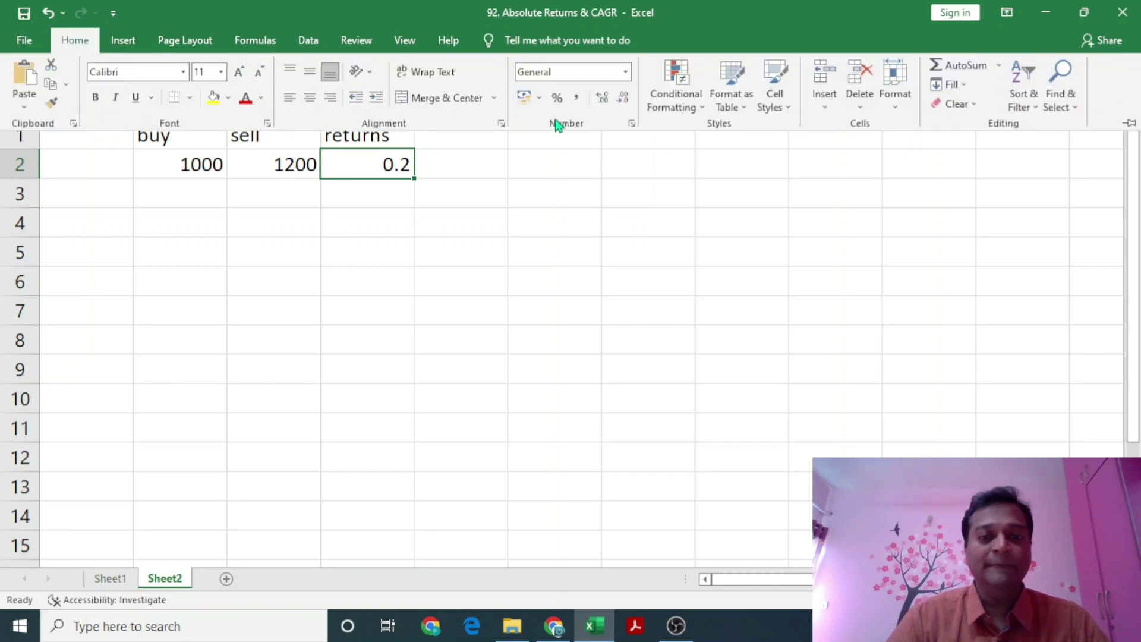
{"action": "left_click", "coordinate": [558, 100]}
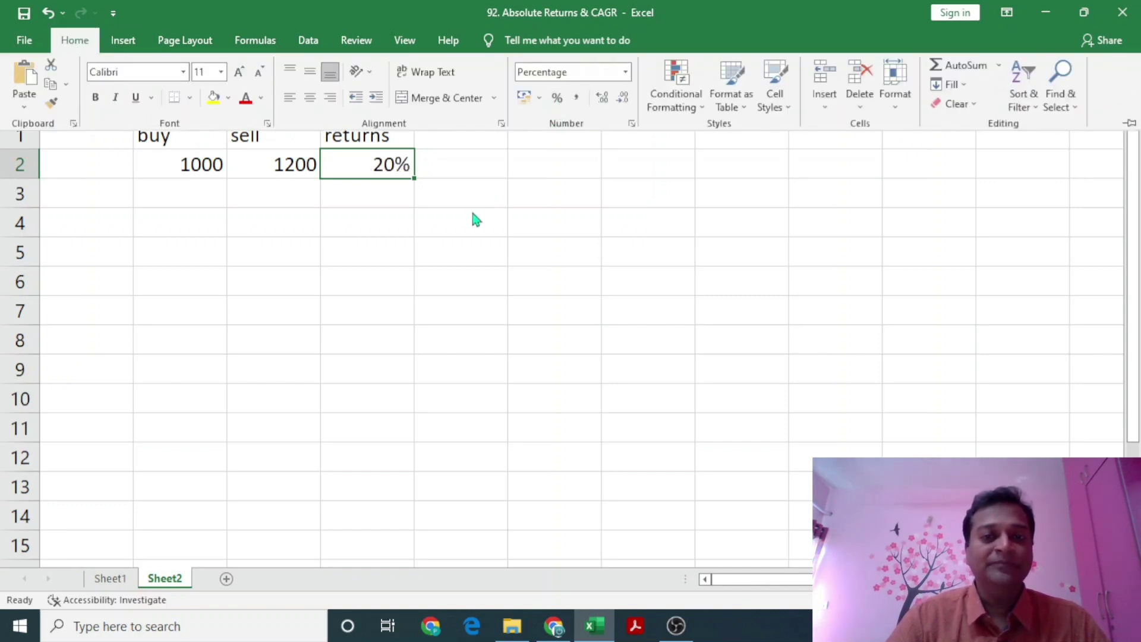
{"action": "left_click", "coordinate": [384, 195]}
{"action": "left_click", "coordinate": [383, 195]}
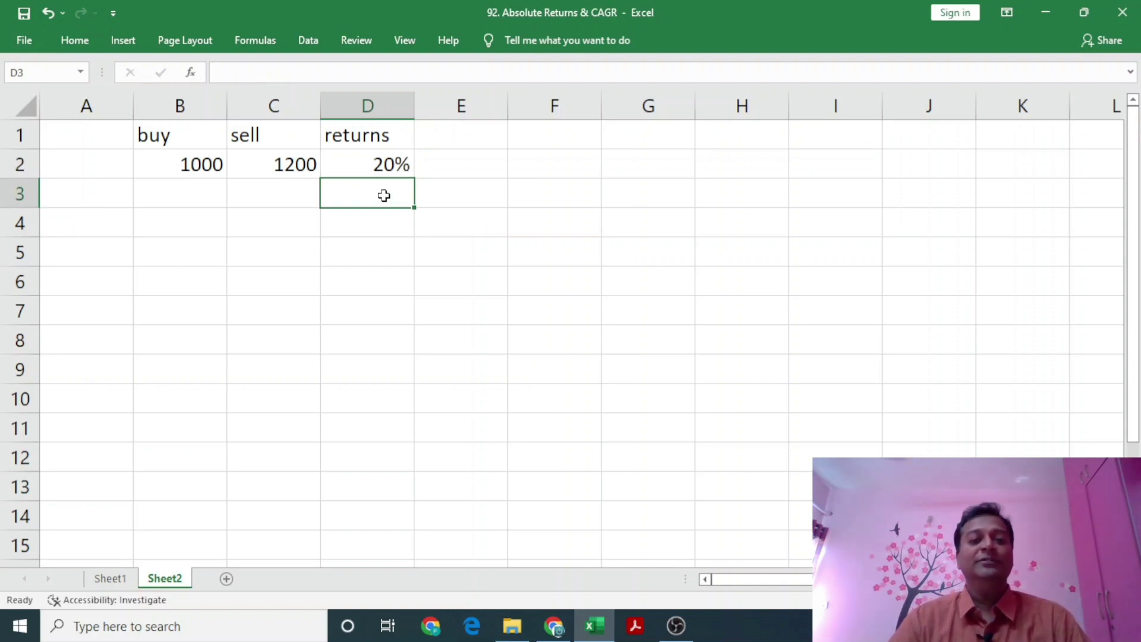
Step: Replace the buy and sell prices with 532 and 835, giving a 57% return
{"action": "left_click", "coordinate": [175, 175]}
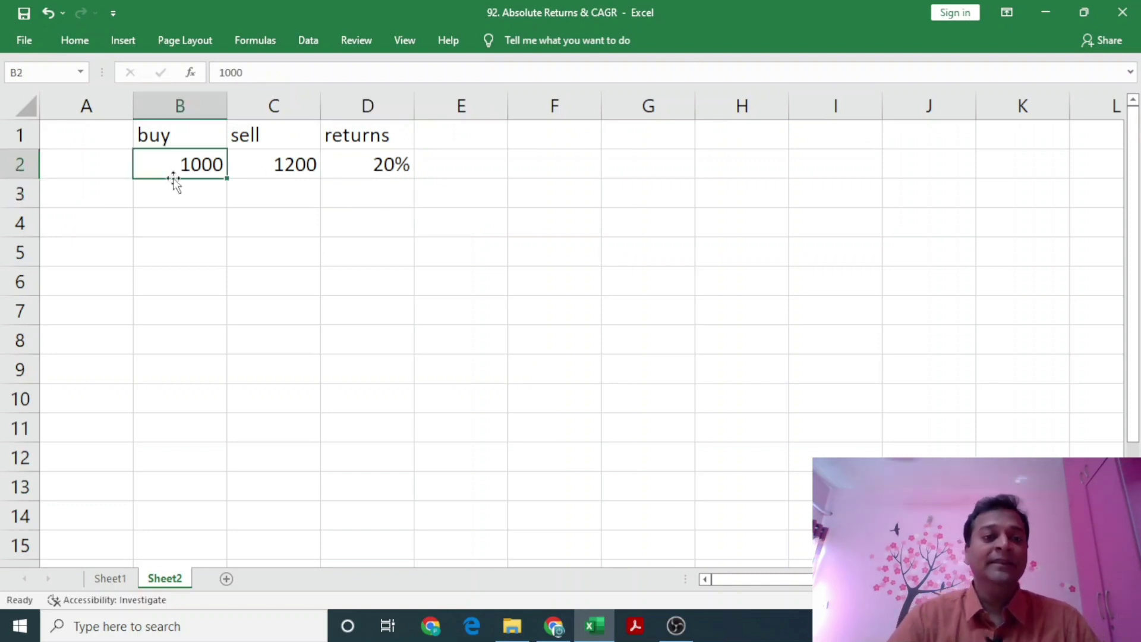
{"action": "key", "text": "shift+Right"}
{"action": "key", "text": "Delete"}
{"action": "key", "text": "Down"}
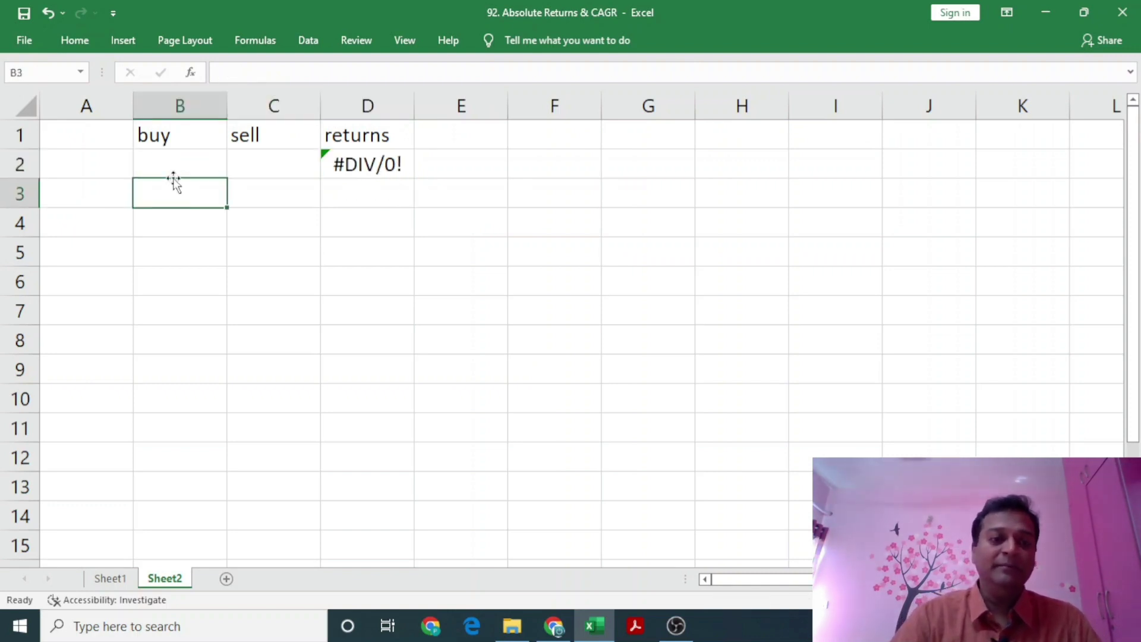
{"action": "key", "text": "Up"}
{"action": "type", "text": "532"}
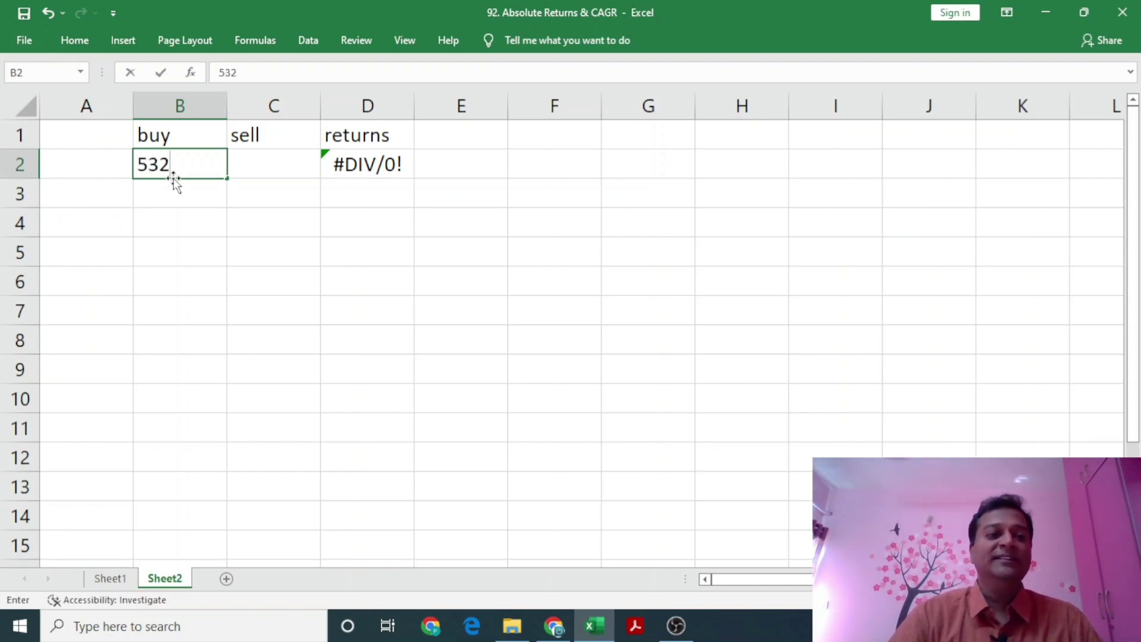
{"action": "key", "text": "Tab"}
{"action": "type", "text": "835"}
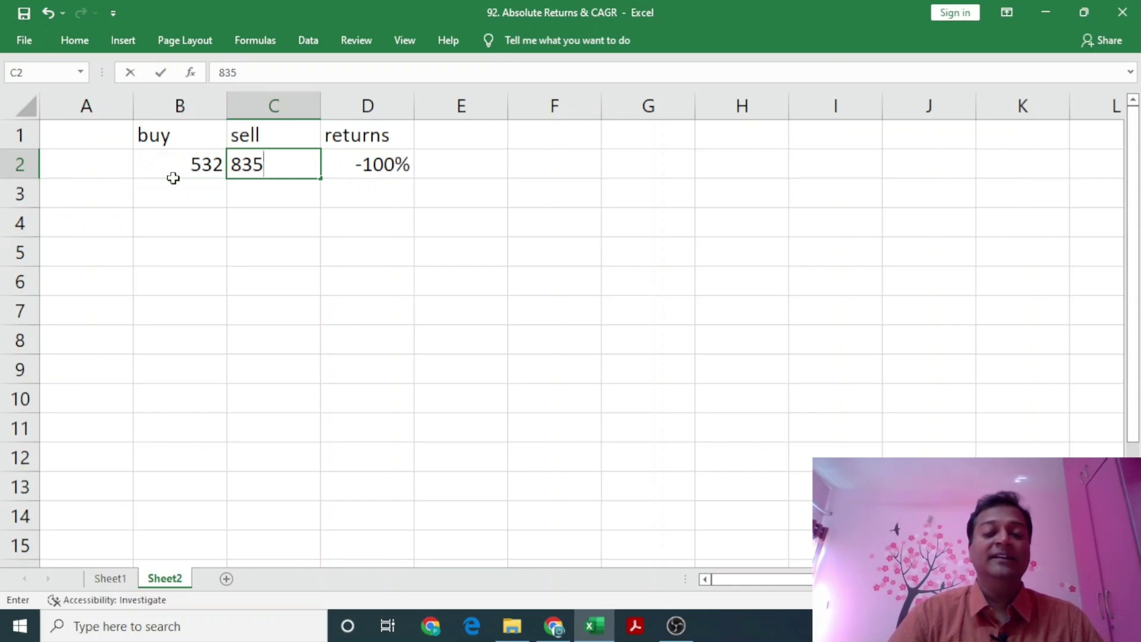
{"action": "key", "text": "Return"}
{"action": "key", "text": "Up"}
{"action": "key", "text": "Right"}
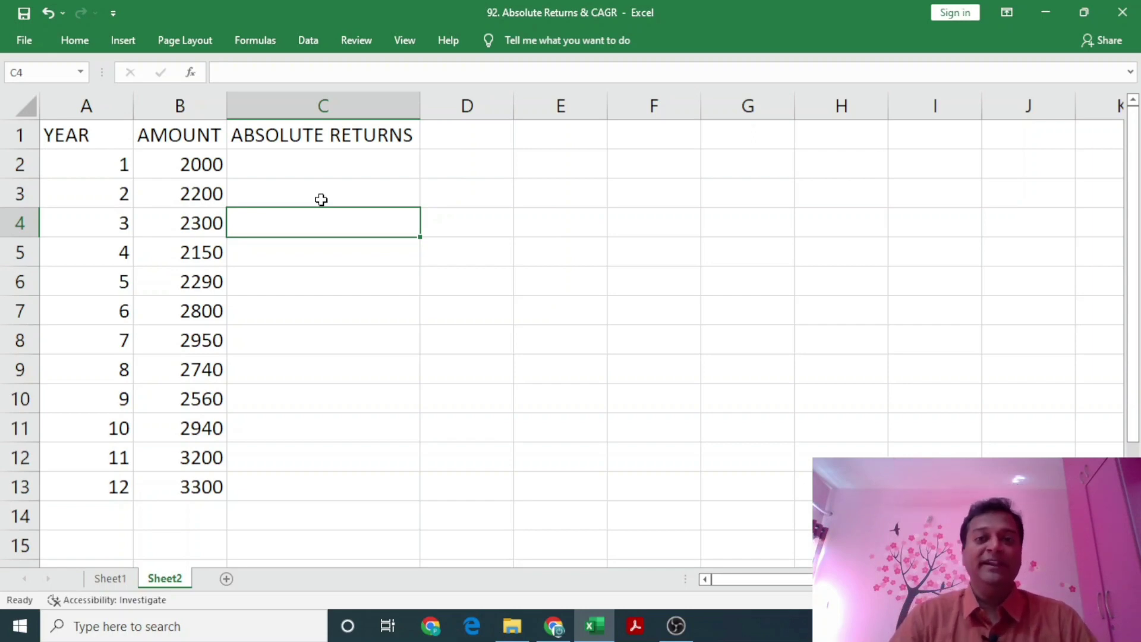
{"action": "key", "text": "Left"}
{"action": "key", "text": "Up"}
{"action": "key", "text": "Up"}
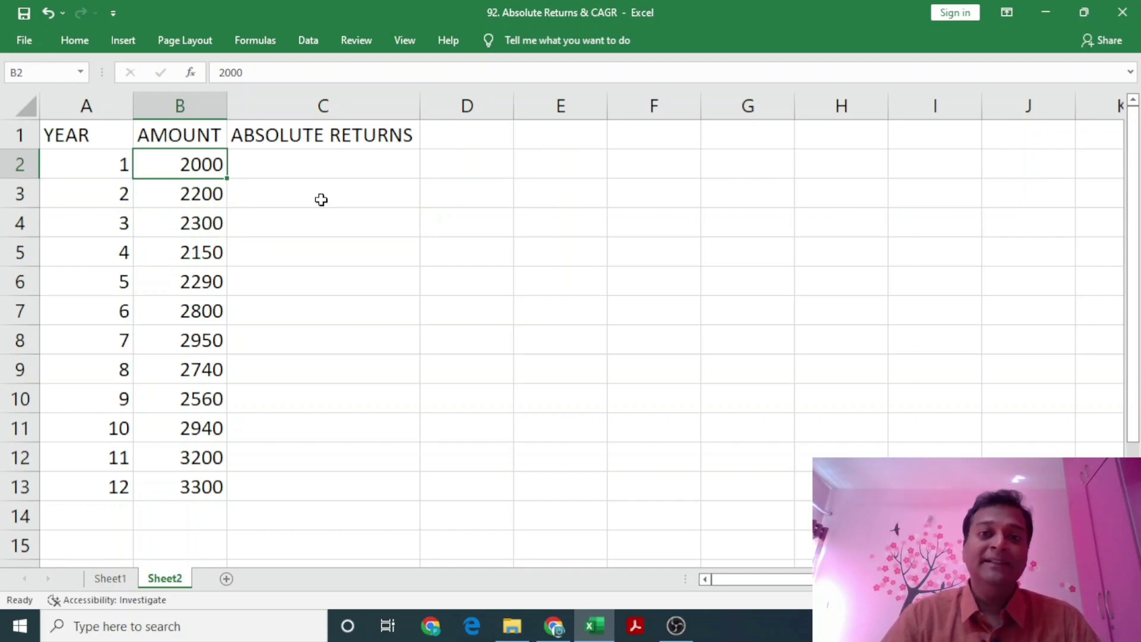
{"action": "key", "text": "Down"}
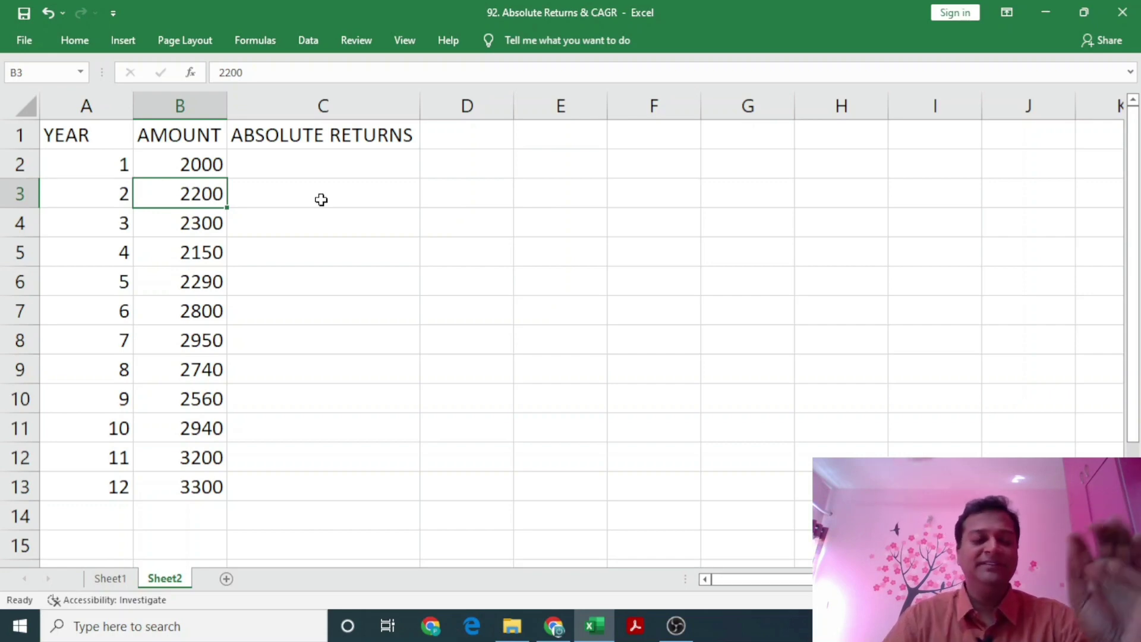
{"action": "key", "text": "Up"}
{"action": "key", "text": "Left"}
{"action": "key", "text": "Right"}
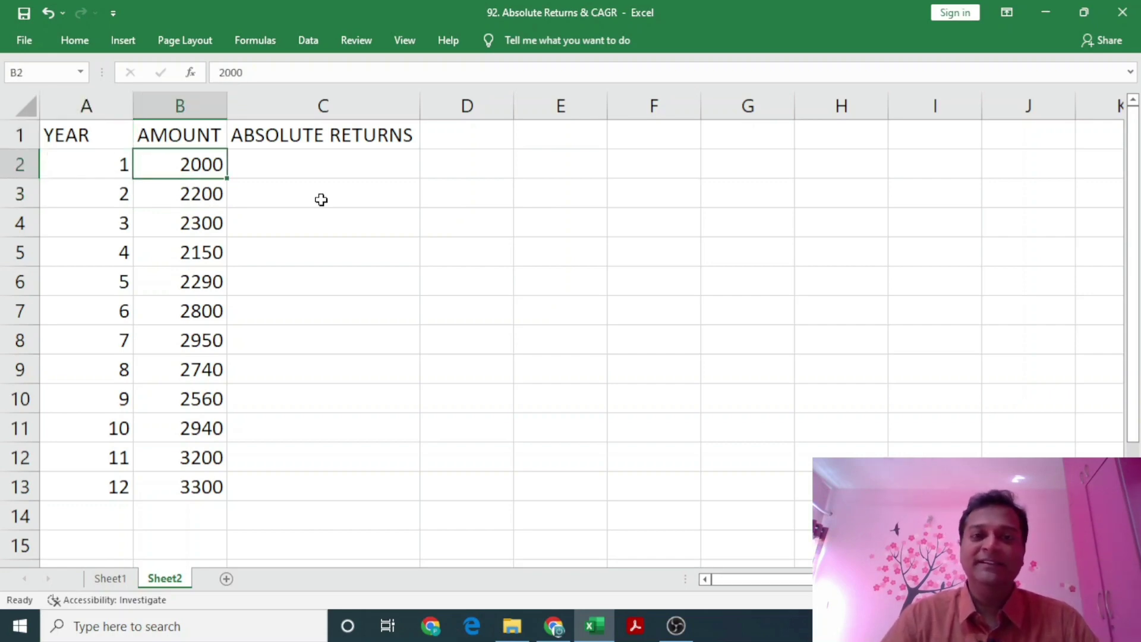
{"action": "key", "text": "Down"}
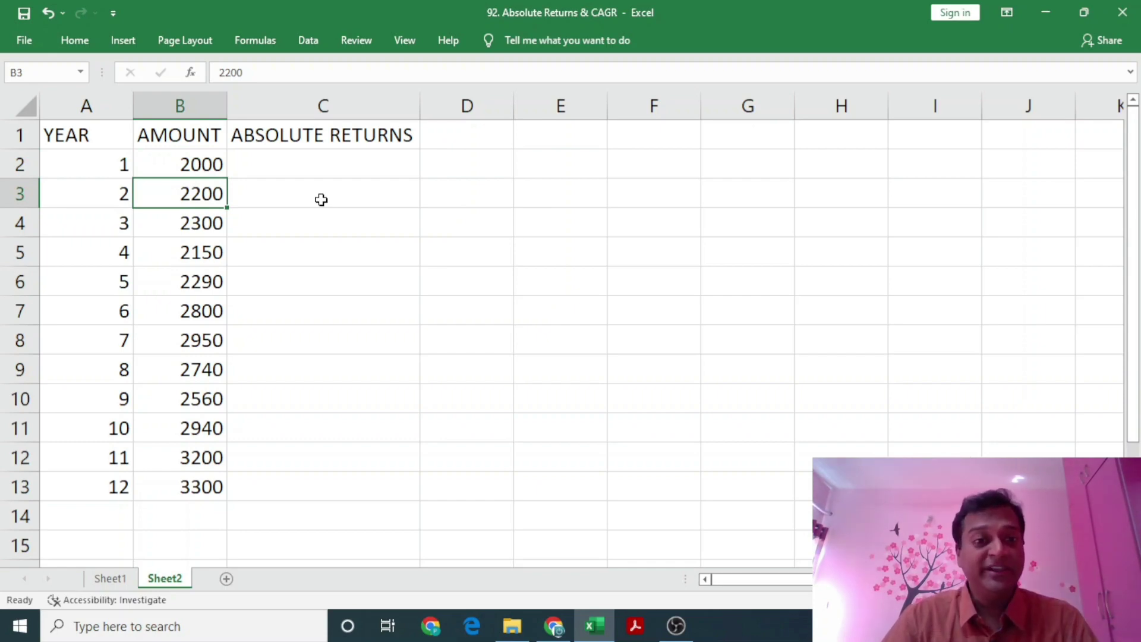
{"action": "key", "text": "Down"}
{"action": "key", "text": "Down"}
{"action": "key", "text": "Down"}
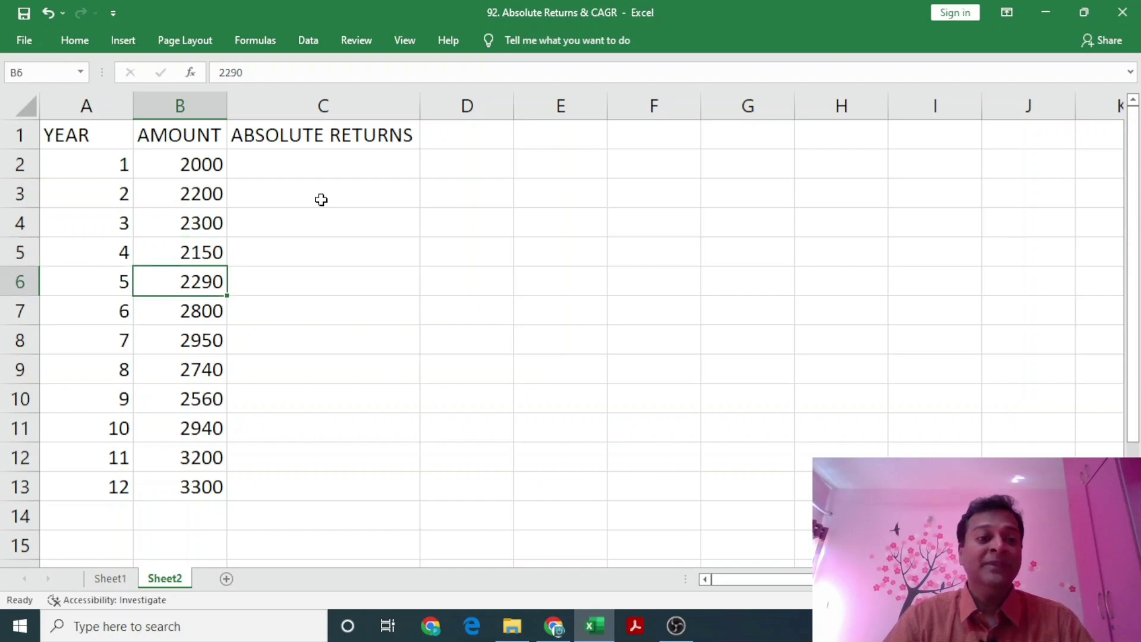
{"action": "key", "text": "Down"}
{"action": "key", "text": "Down"}
{"action": "key", "text": "Down"}
{"action": "key", "text": "Down"}
{"action": "key", "text": "Down"}
{"action": "key", "text": "Down"}
{"action": "key", "text": "Down"}
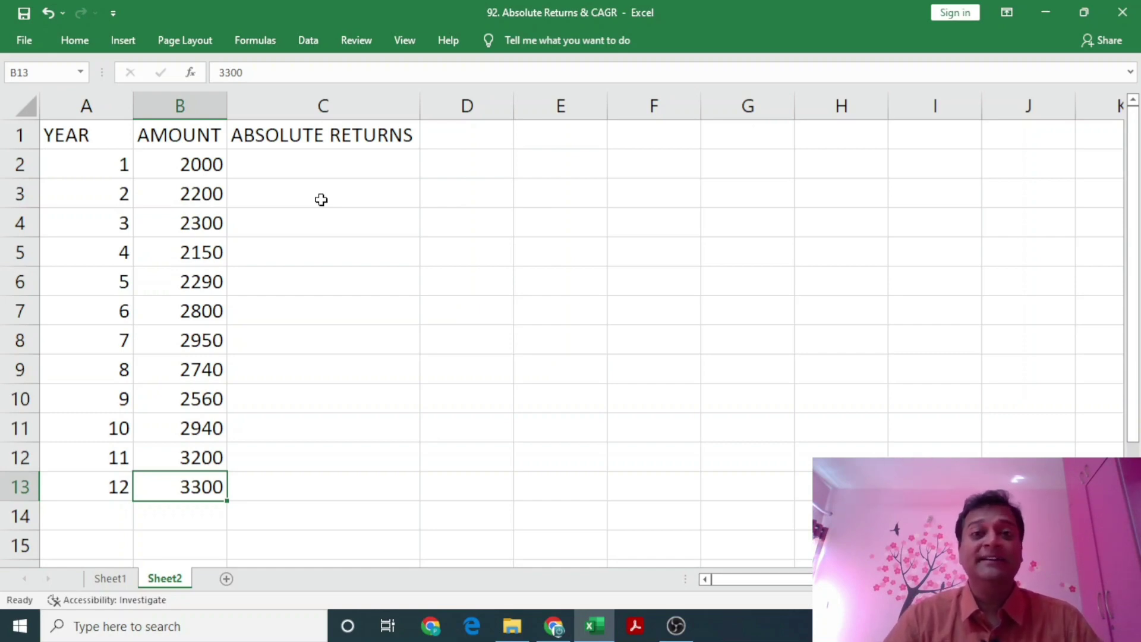
{"action": "key", "text": "Right"}
{"action": "key", "text": "Up"}
{"action": "key", "text": "Up"}
{"action": "key", "text": "Up"}
{"action": "key", "text": "Up"}
{"action": "key", "text": "Up"}
{"action": "key", "text": "Up"}
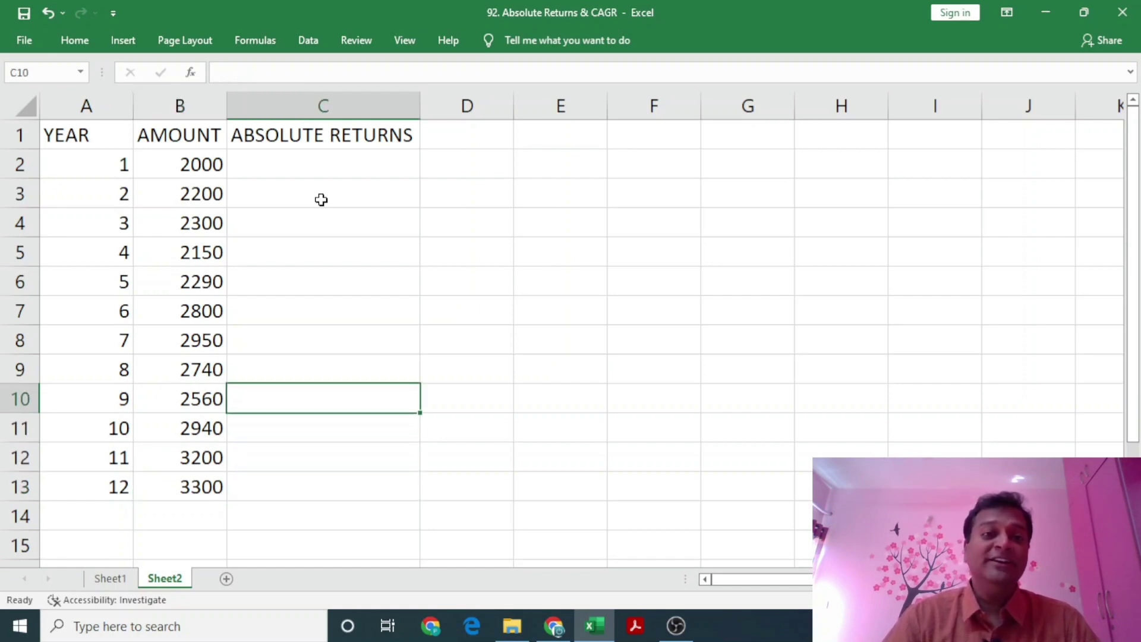
{"action": "key", "text": "Up"}
{"action": "key", "text": "Up"}
{"action": "key", "text": "Up"}
{"action": "key", "text": "Up"}
{"action": "key", "text": "Up"}
{"action": "key", "text": "Up"}
{"action": "key", "text": "Down"}
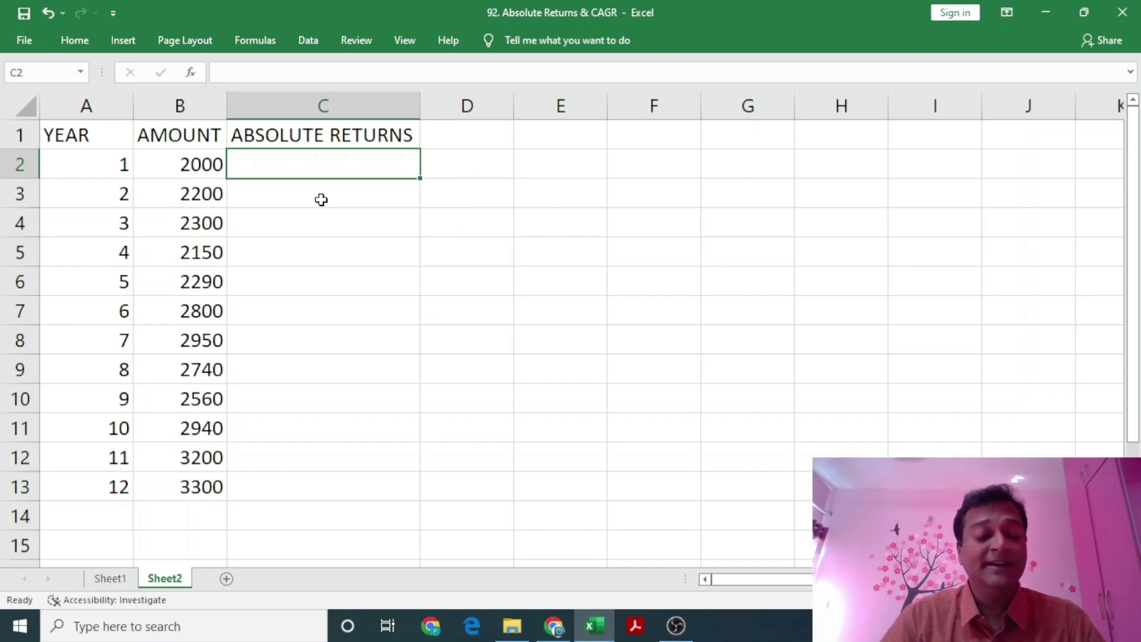
Step: Enter =B3/B2-1 in C3 for year 2's 0.1 return and select C2:C13
{"action": "key", "text": "Down"}
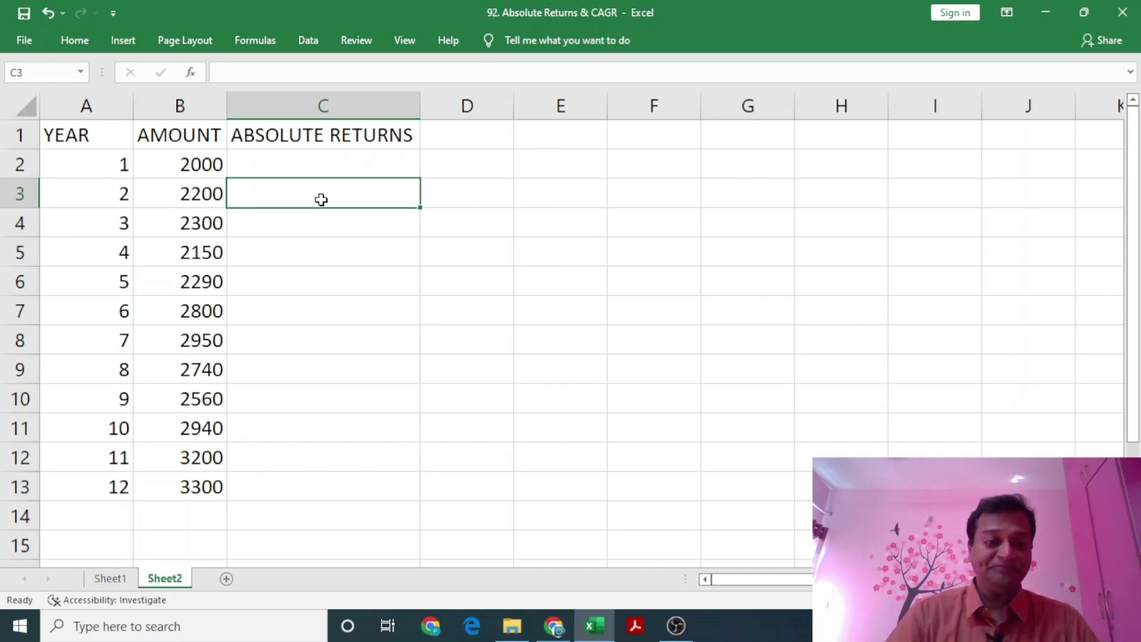
{"action": "type", "text": "="}
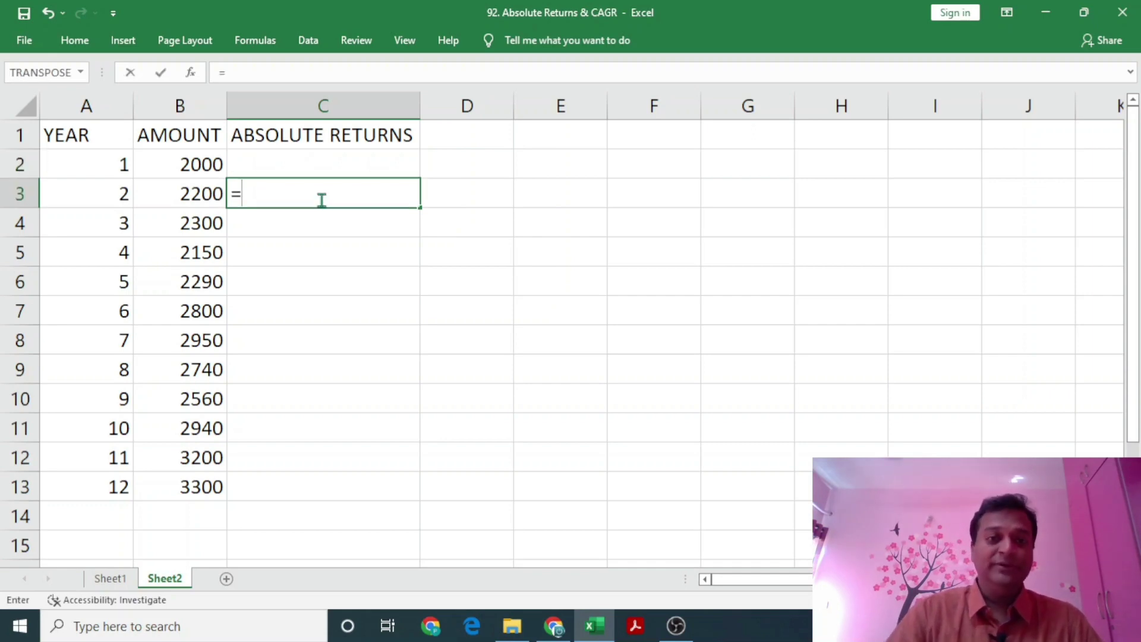
{"action": "key", "text": "Left"}
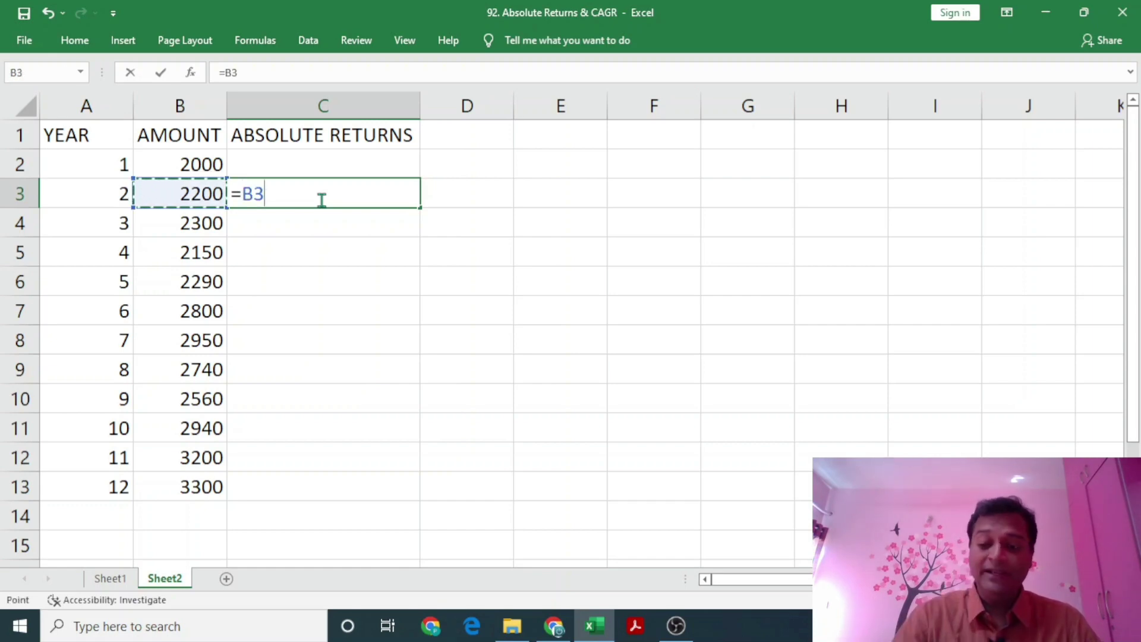
{"action": "type", "text": "/"}
{"action": "key", "text": "Left"}
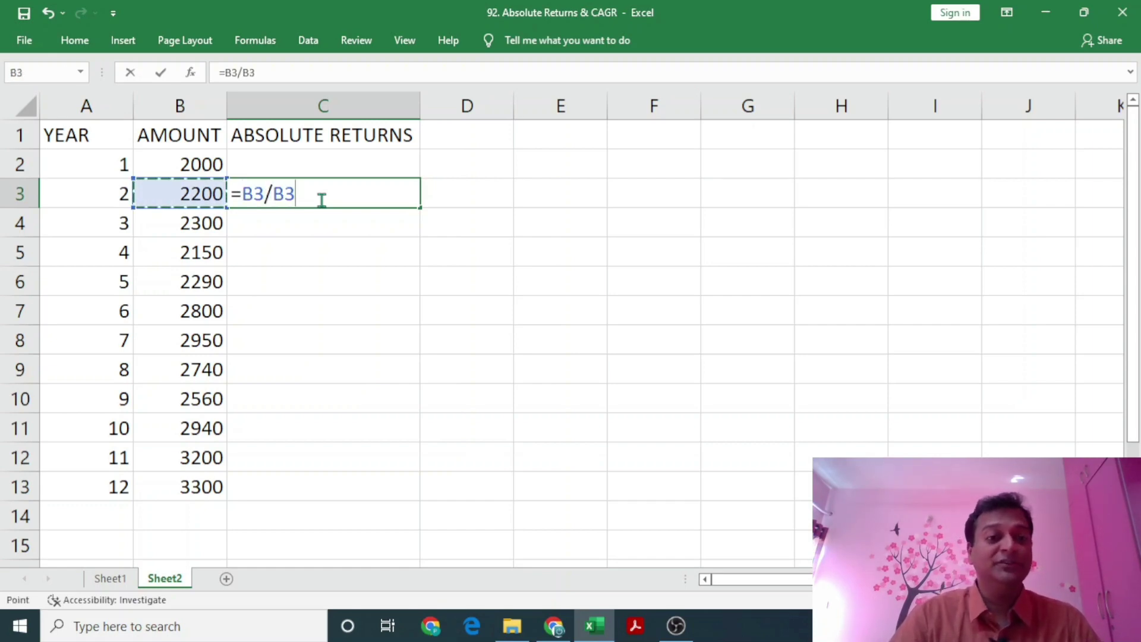
{"action": "key", "text": "Up"}
{"action": "type", "text": "-1"}
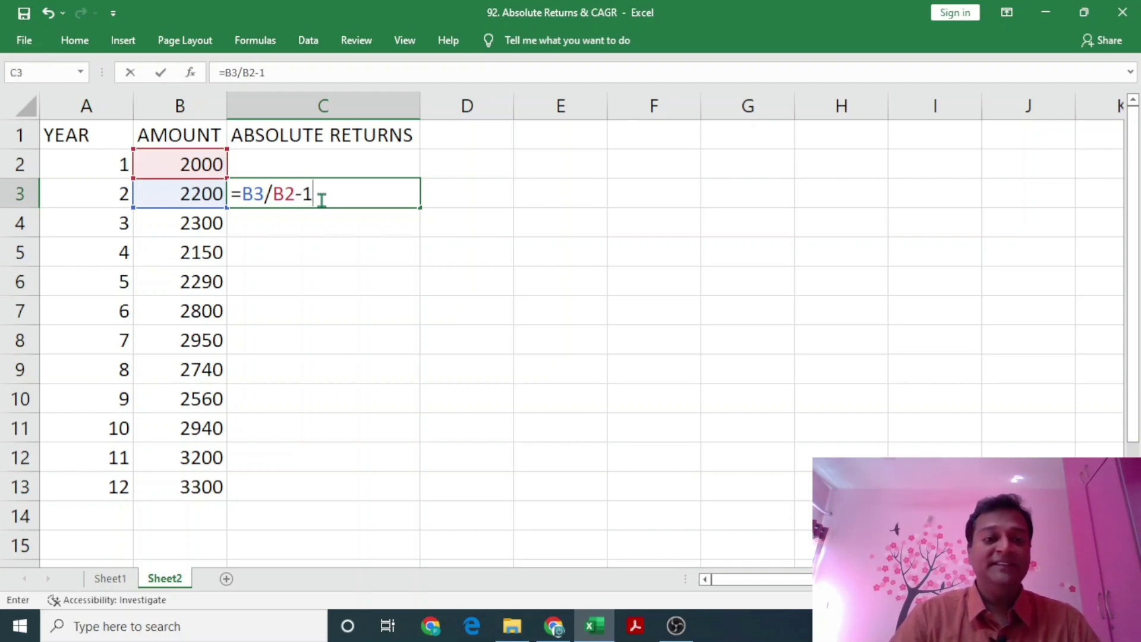
{"action": "key", "text": "Return"}
{"action": "left_click", "coordinate": [321, 200]}
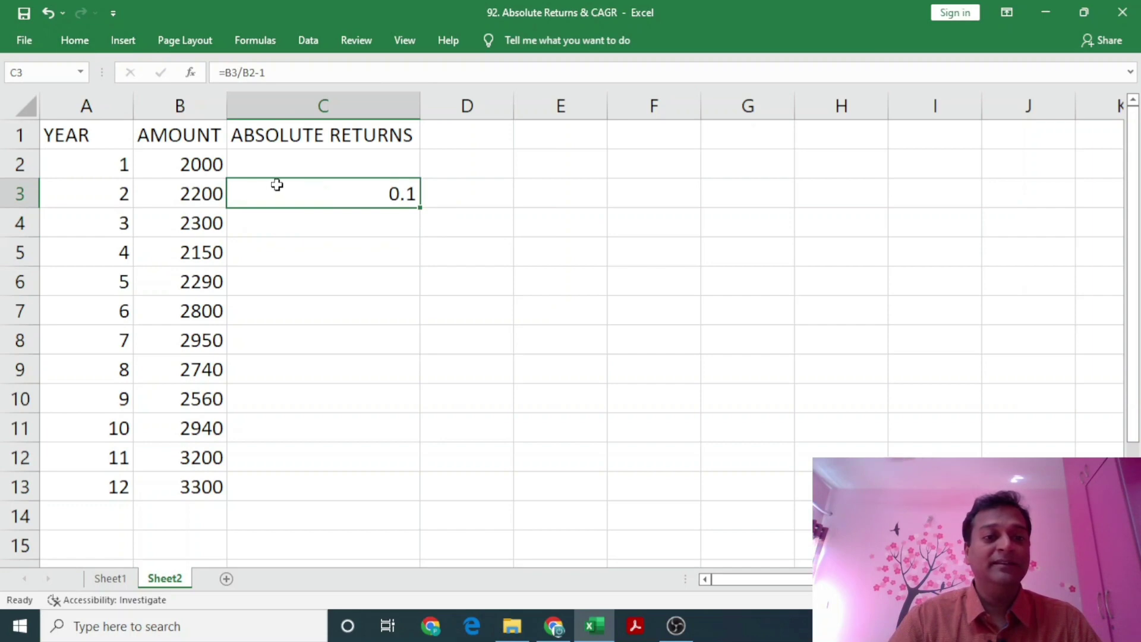
{"action": "left_click_drag", "start_coordinate": [295, 163], "coordinate": [313, 476]}
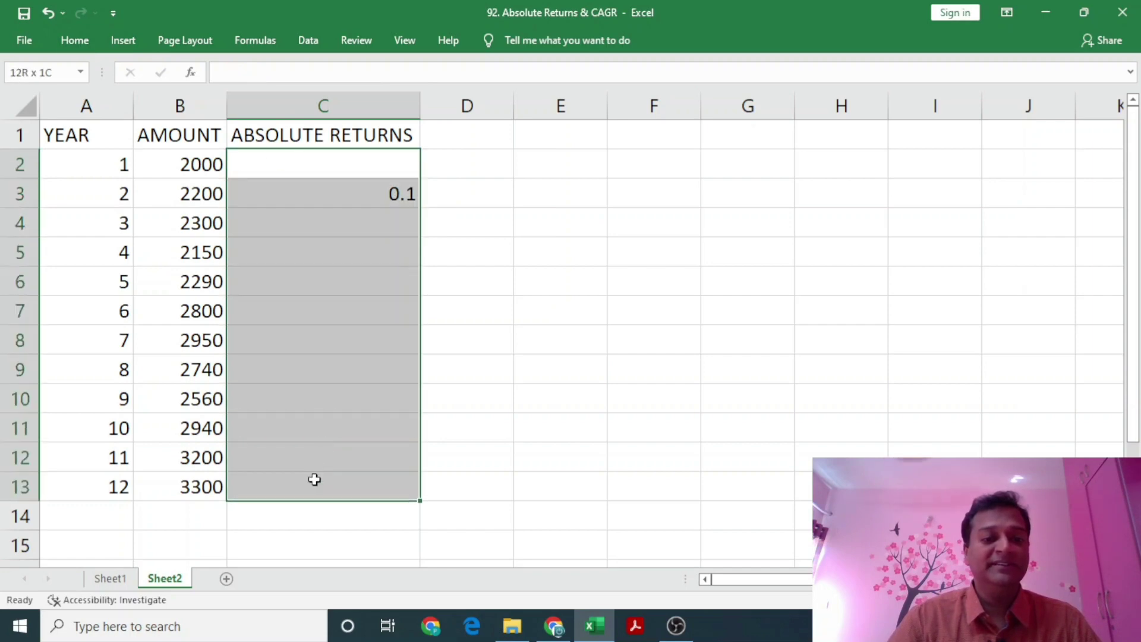
Step: Format C2:C13 as whole-number percentages so C3 reads 10%
{"action": "left_click", "coordinate": [82, 43]}
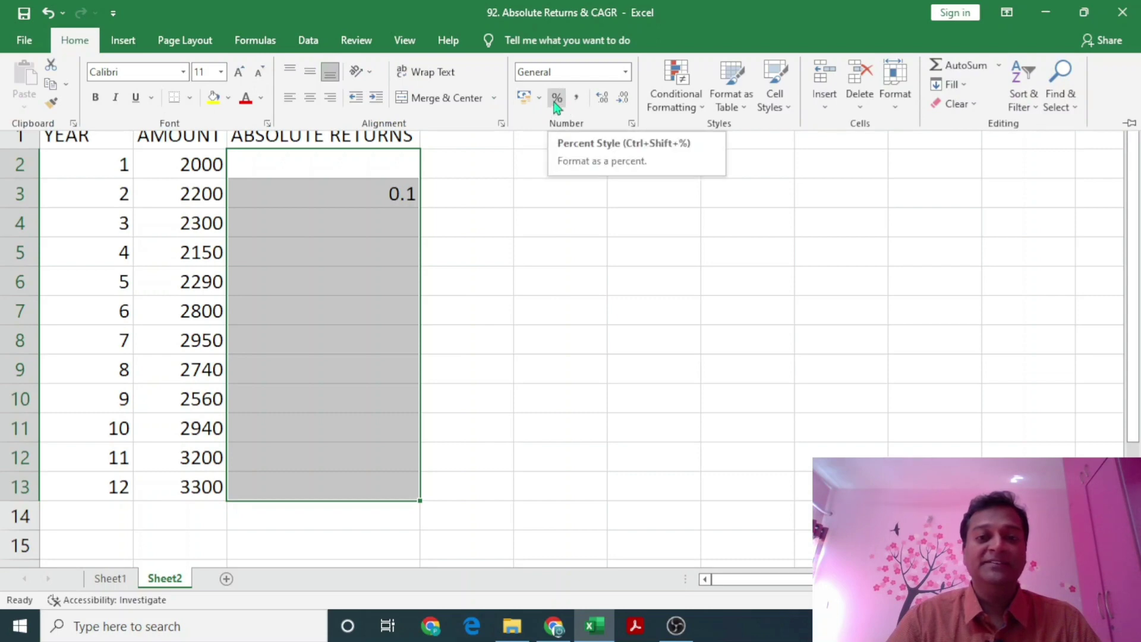
{"action": "left_click", "coordinate": [557, 101]}
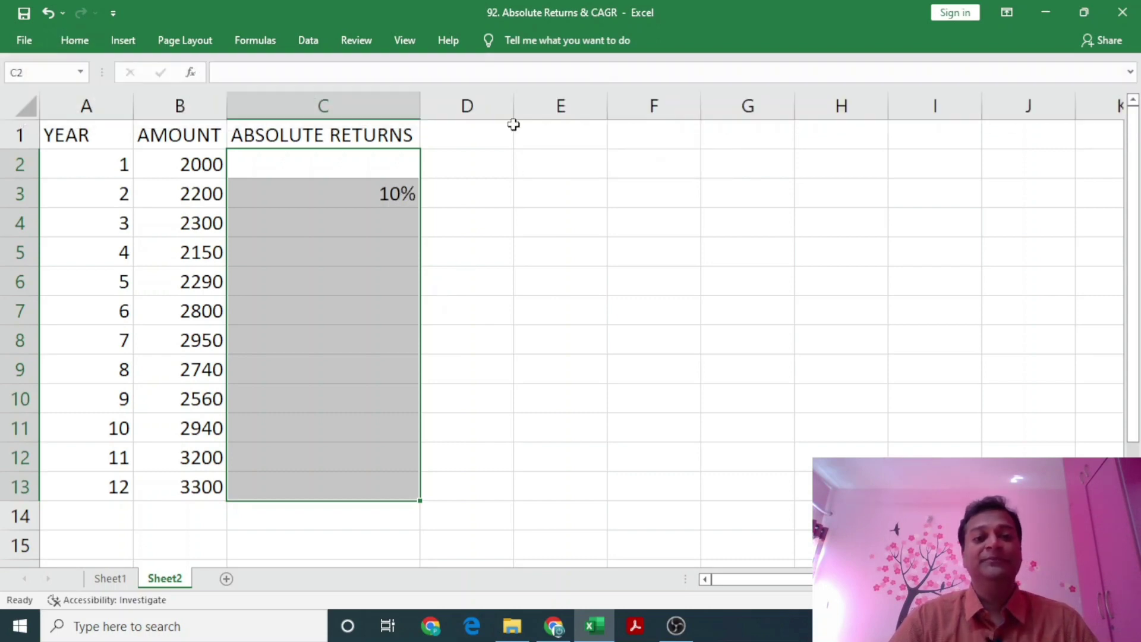
{"action": "left_click", "coordinate": [72, 43]}
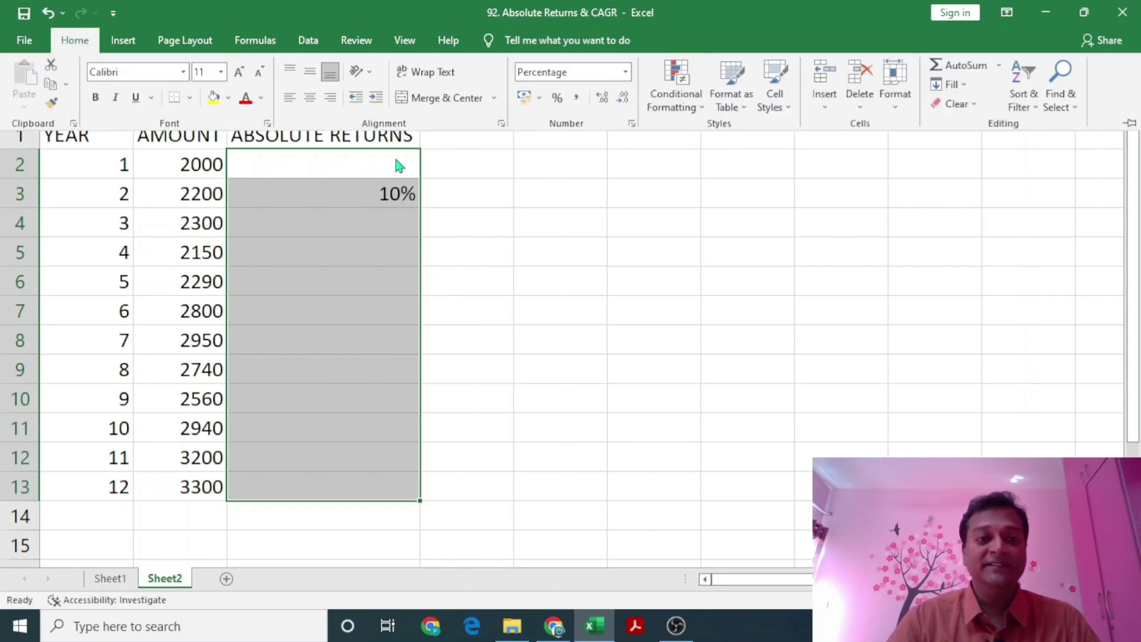
{"action": "left_click", "coordinate": [604, 101]}
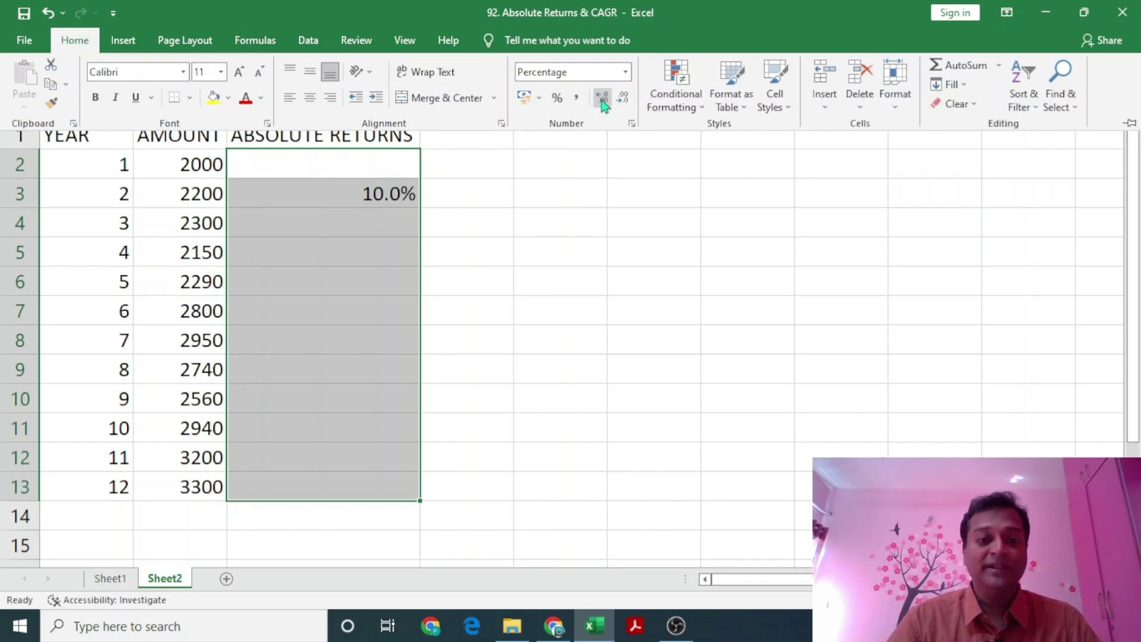
{"action": "left_click", "coordinate": [604, 101]}
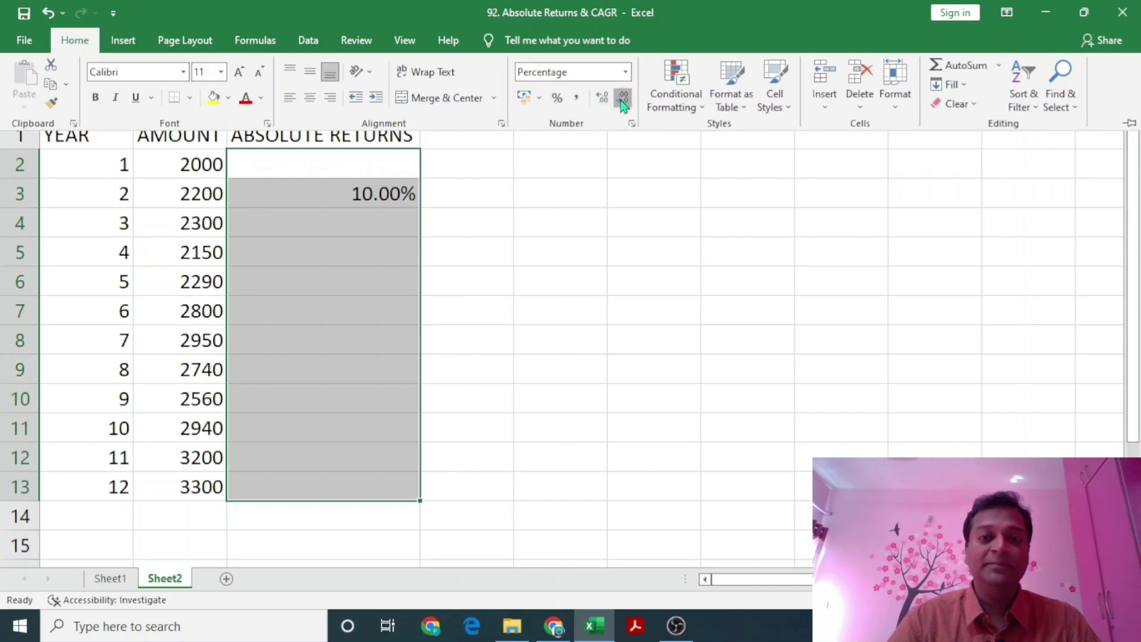
{"action": "left_click", "coordinate": [623, 101]}
{"action": "left_click", "coordinate": [622, 101]}
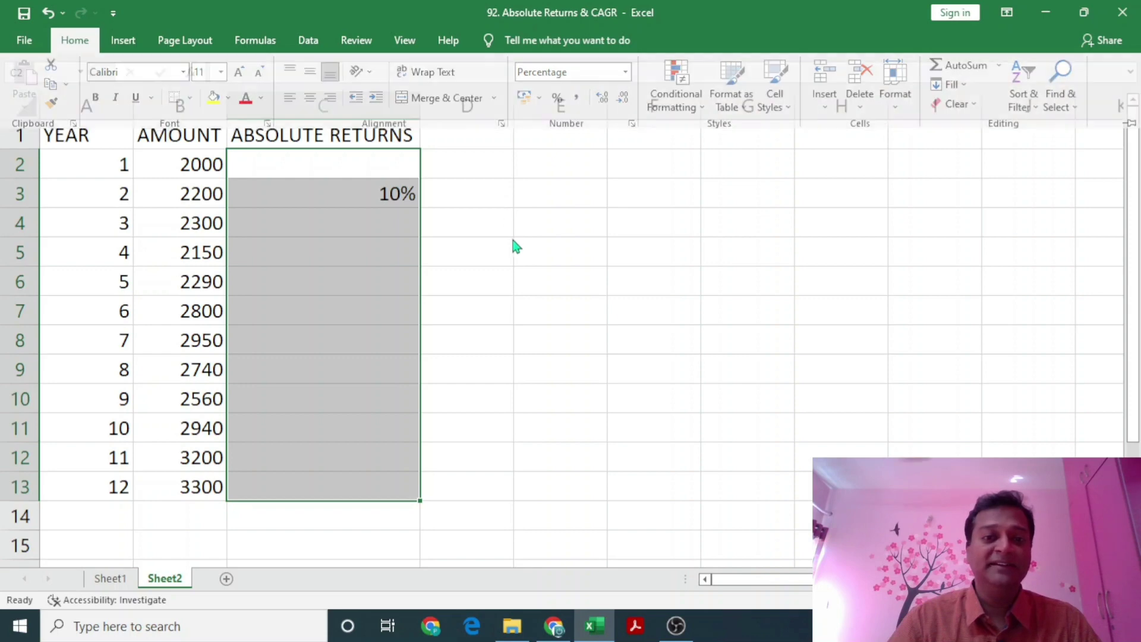
{"action": "left_click", "coordinate": [345, 185]}
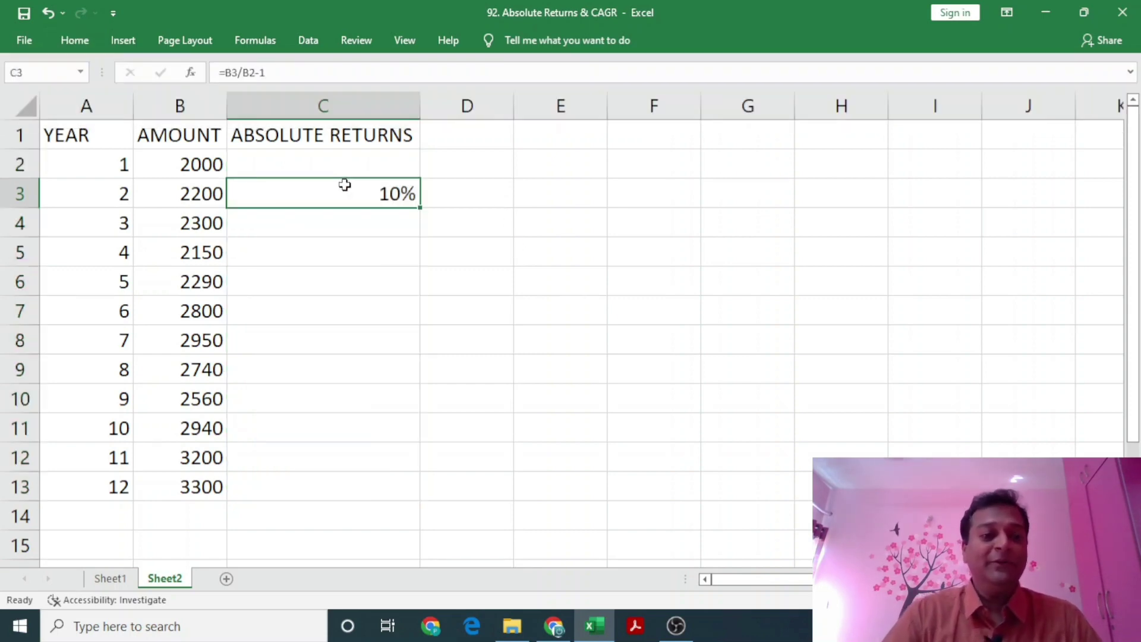
Step: Enter =B4/B3-1 in C4 for year 3's 5% return
{"action": "key", "text": "Left"}
{"action": "key", "text": "Down"}
{"action": "key", "text": "Up"}
{"action": "key", "text": "Down"}
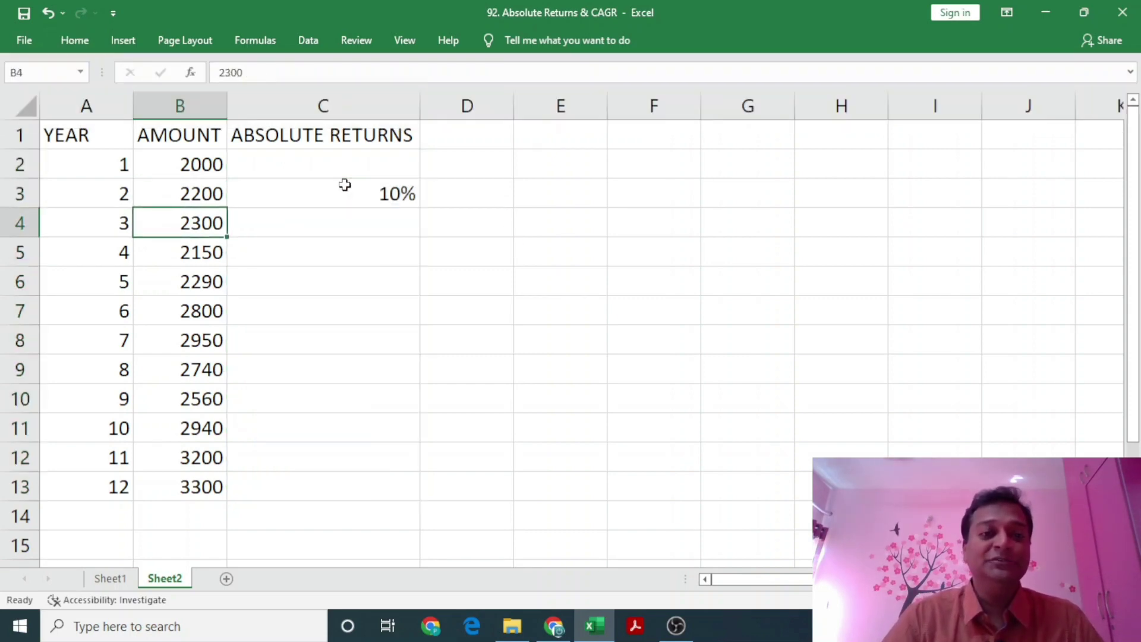
{"action": "key", "text": "Right"}
{"action": "key", "text": "F2"}
{"action": "type", "text": "="}
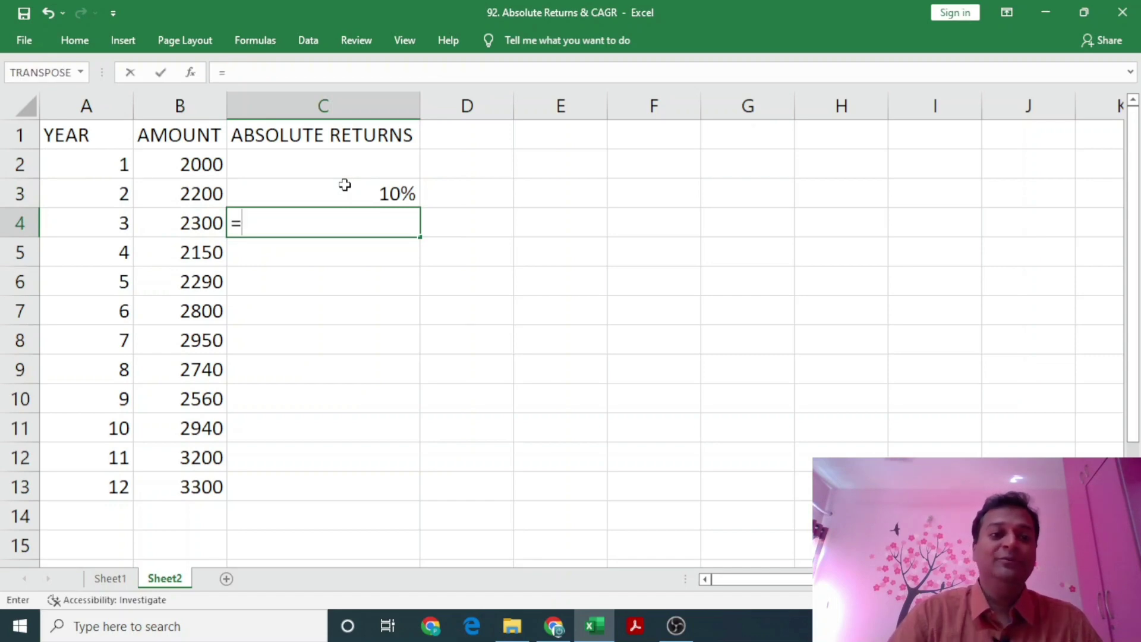
{"action": "key", "text": "Left"}
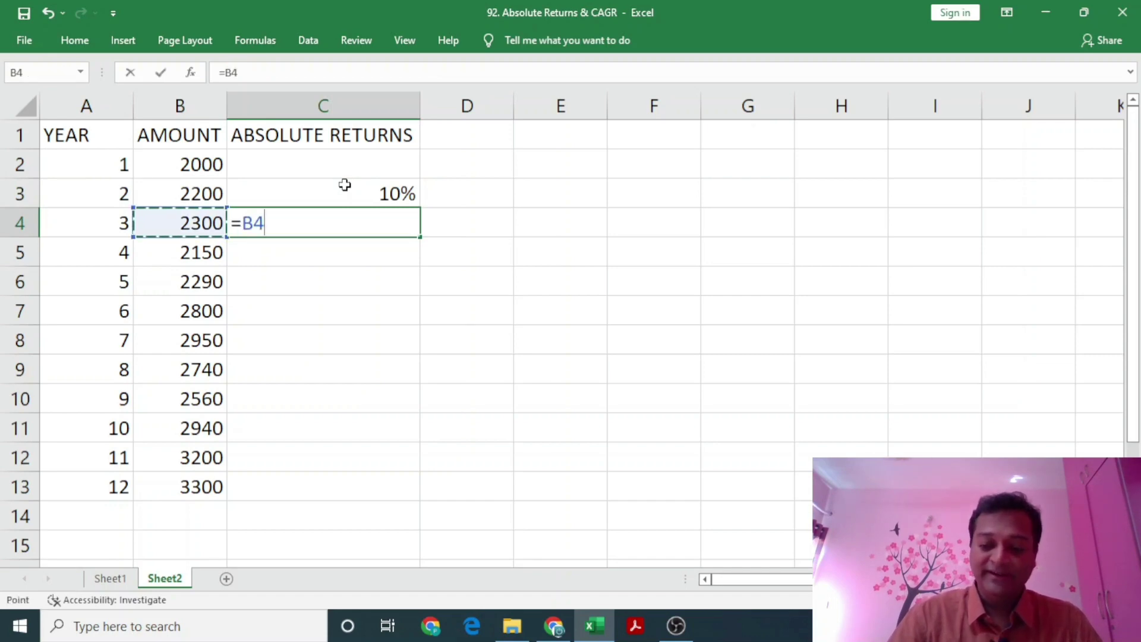
{"action": "type", "text": "/"}
{"action": "key", "text": "Left"}
{"action": "key", "text": "Up"}
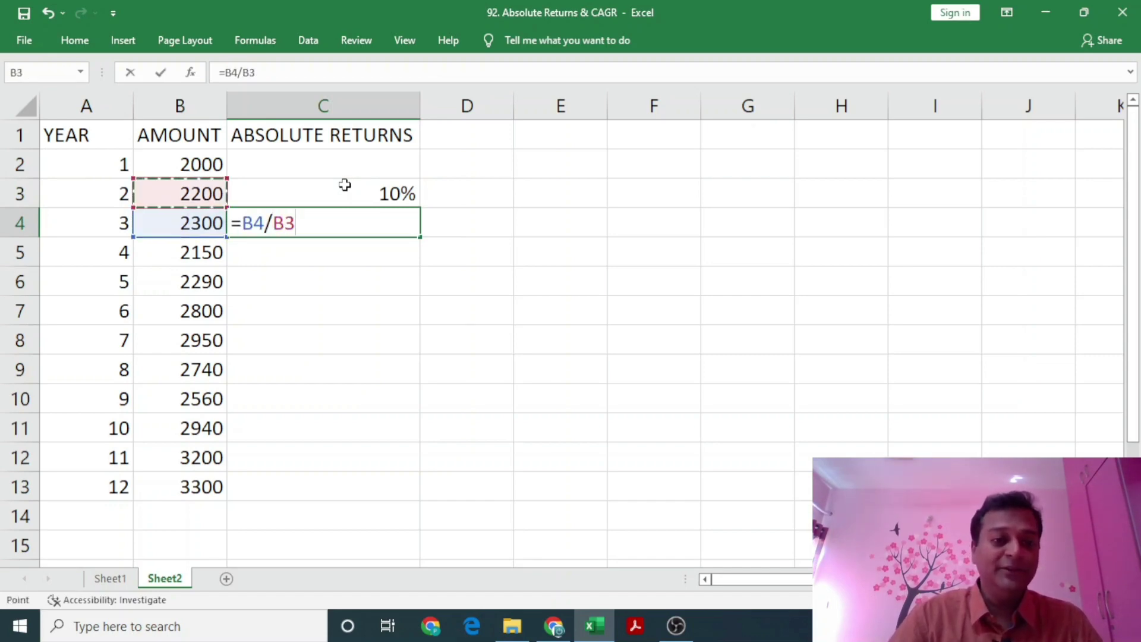
{"action": "type", "text": "-1"}
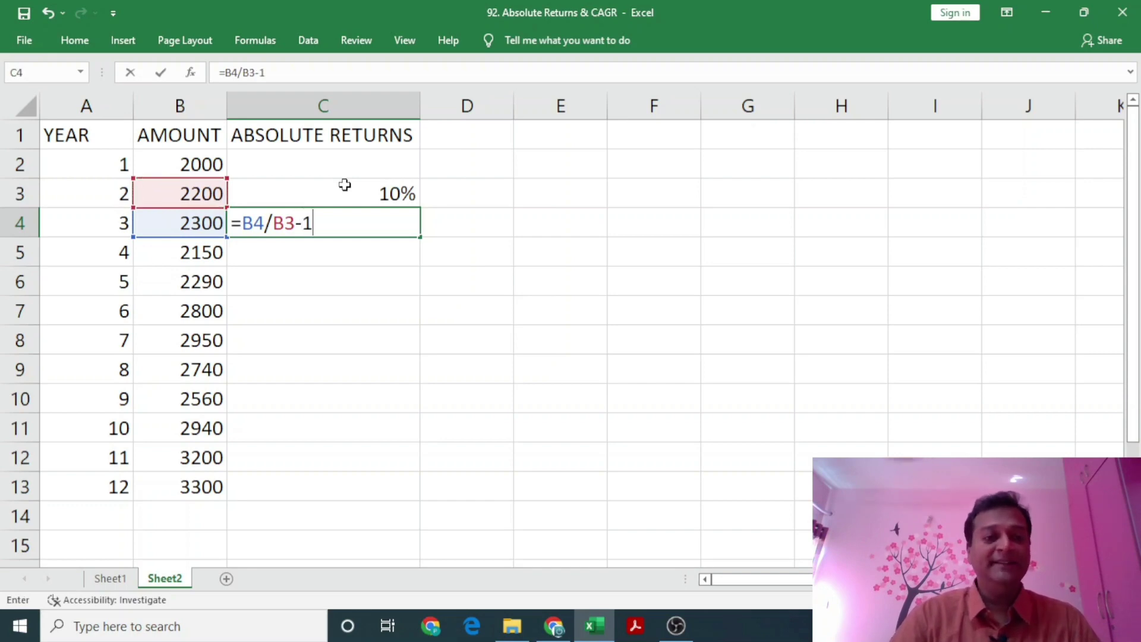
{"action": "key", "text": "Return"}
Step: Compare C4's return formula against C3's
{"action": "key", "text": "Up"}
{"action": "key", "text": "Up"}
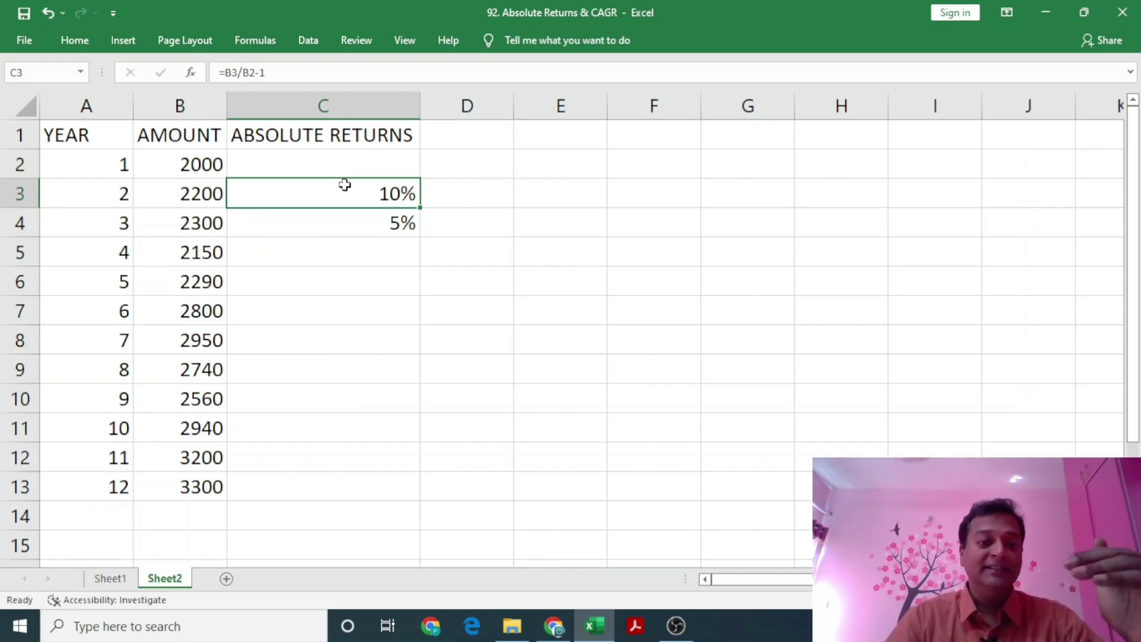
{"action": "key", "text": "Down"}
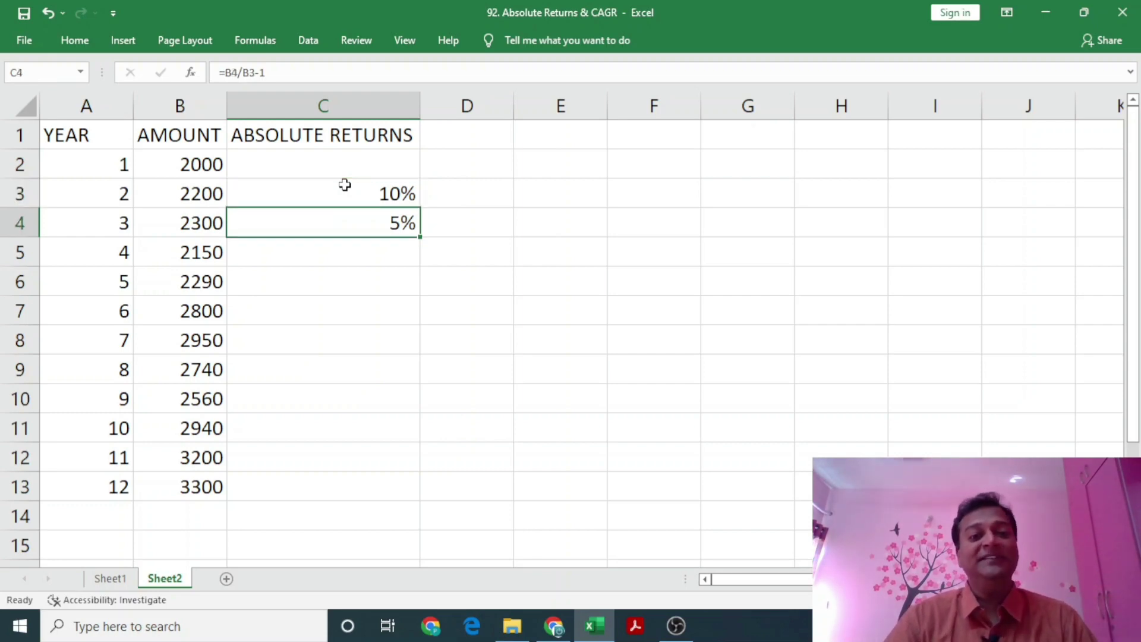
{"action": "key", "text": "Down"}
{"action": "key", "text": "Up"}
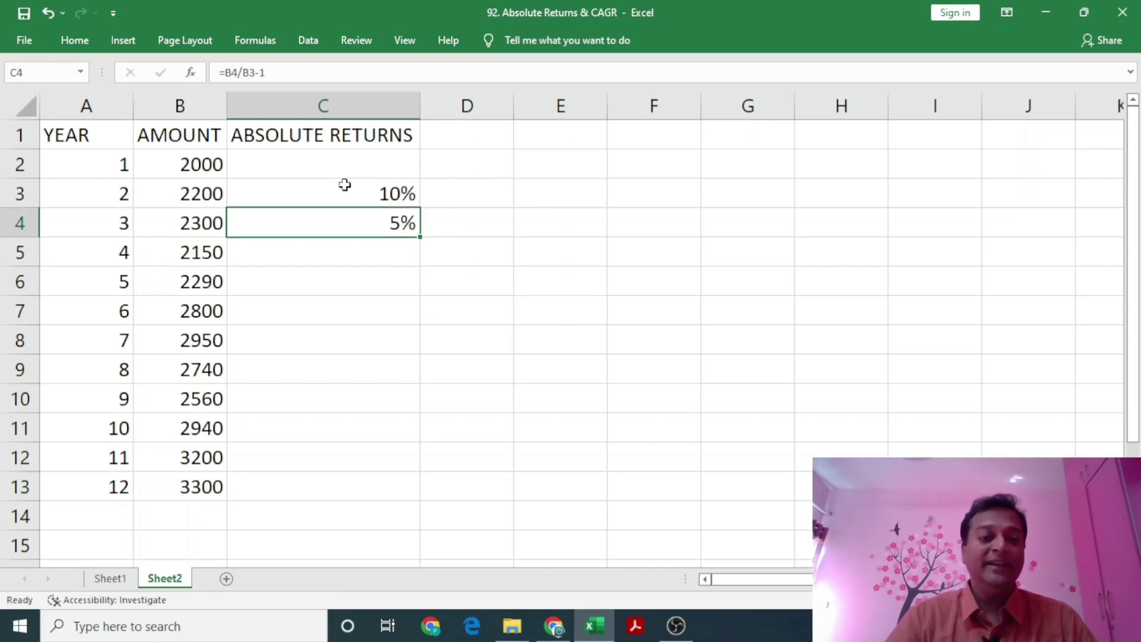
{"action": "key", "text": "Down"}
{"action": "key", "text": "Up"}
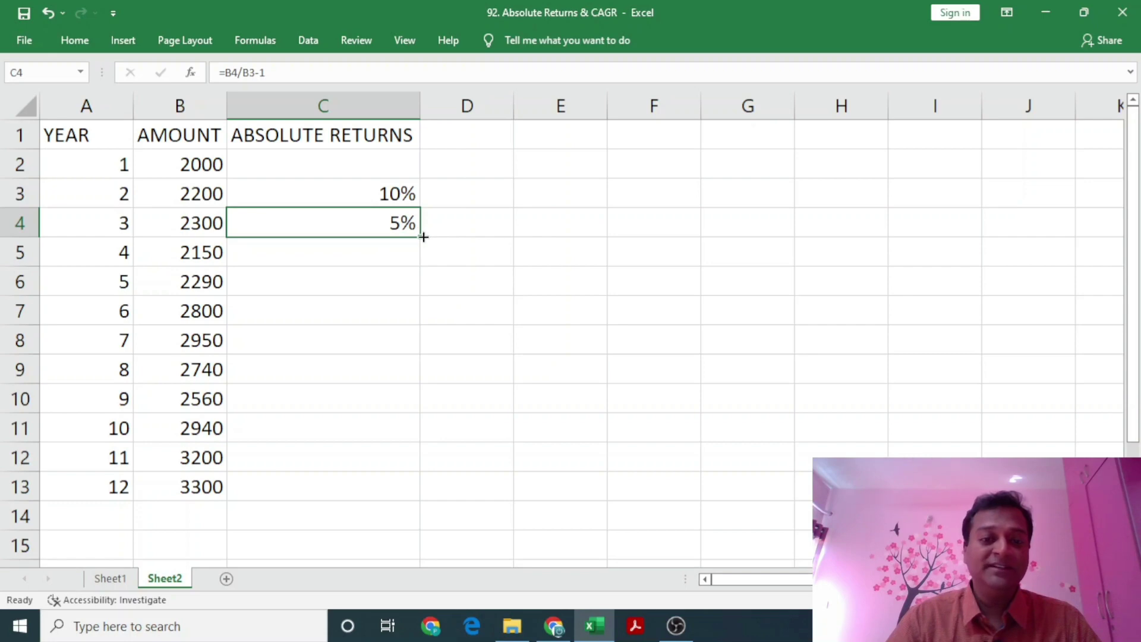
Step: Fill C4's return formula down to C13 and review the yearly returns from 10% to 3%
{"action": "left_click_drag", "start_coordinate": [420, 236], "coordinate": [417, 492]}
{"action": "left_click", "coordinate": [483, 397]}
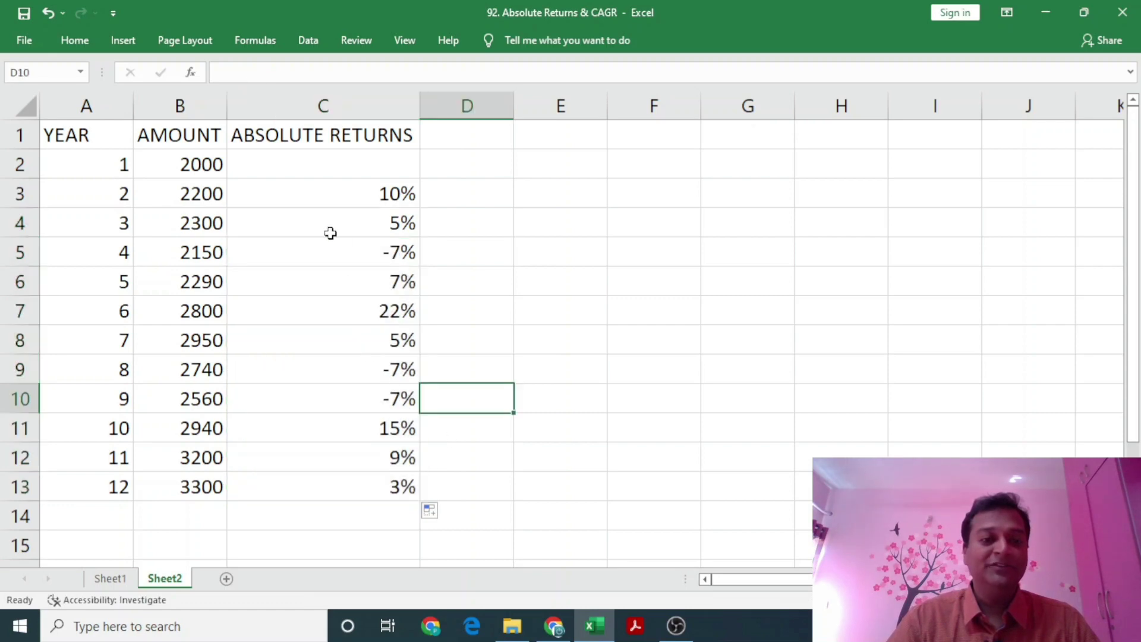
{"action": "left_click", "coordinate": [324, 258]}
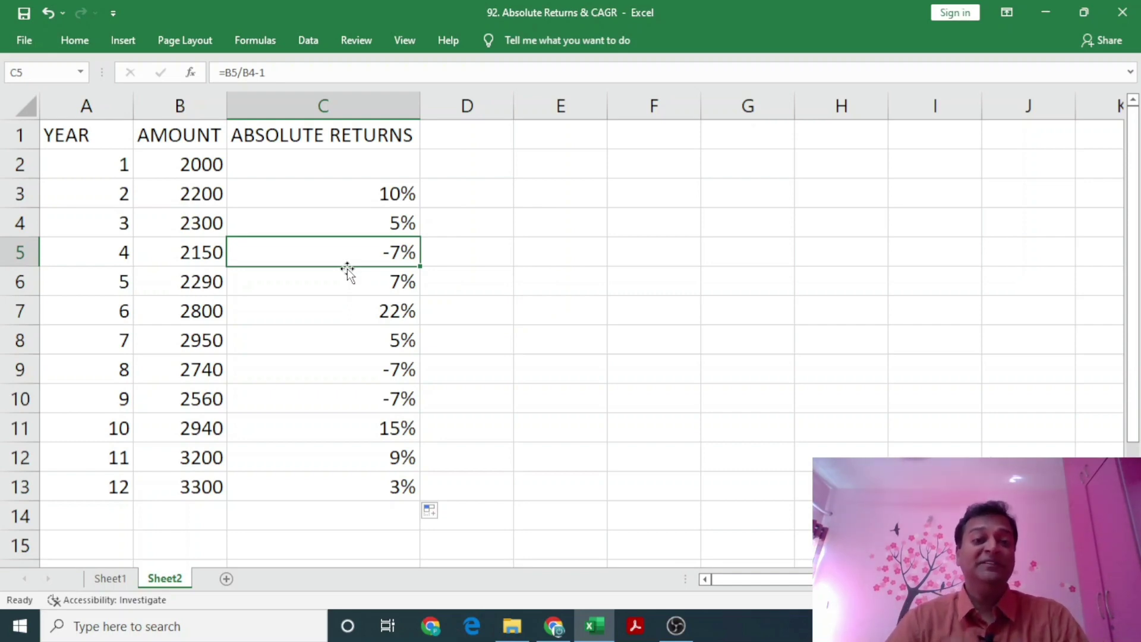
{"action": "key", "text": "Down"}
{"action": "key", "text": "Down"}
{"action": "key", "text": "Down"}
{"action": "key", "text": "Down"}
{"action": "key", "text": "Down"}
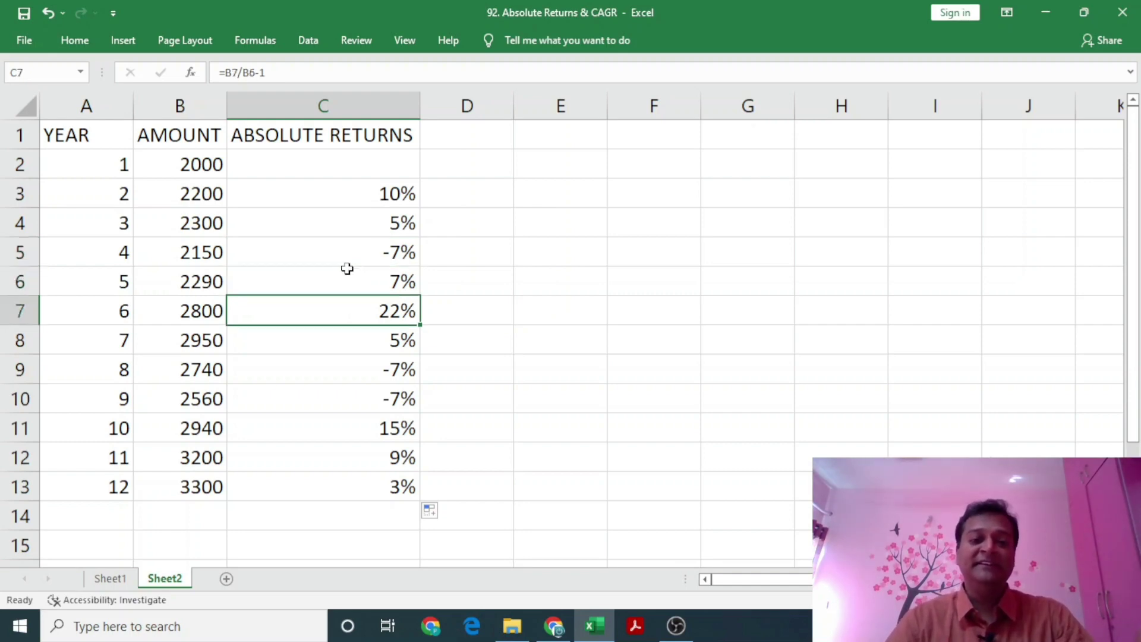
{"action": "key", "text": "Down"}
{"action": "key", "text": "Down"}
{"action": "key", "text": "Down"}
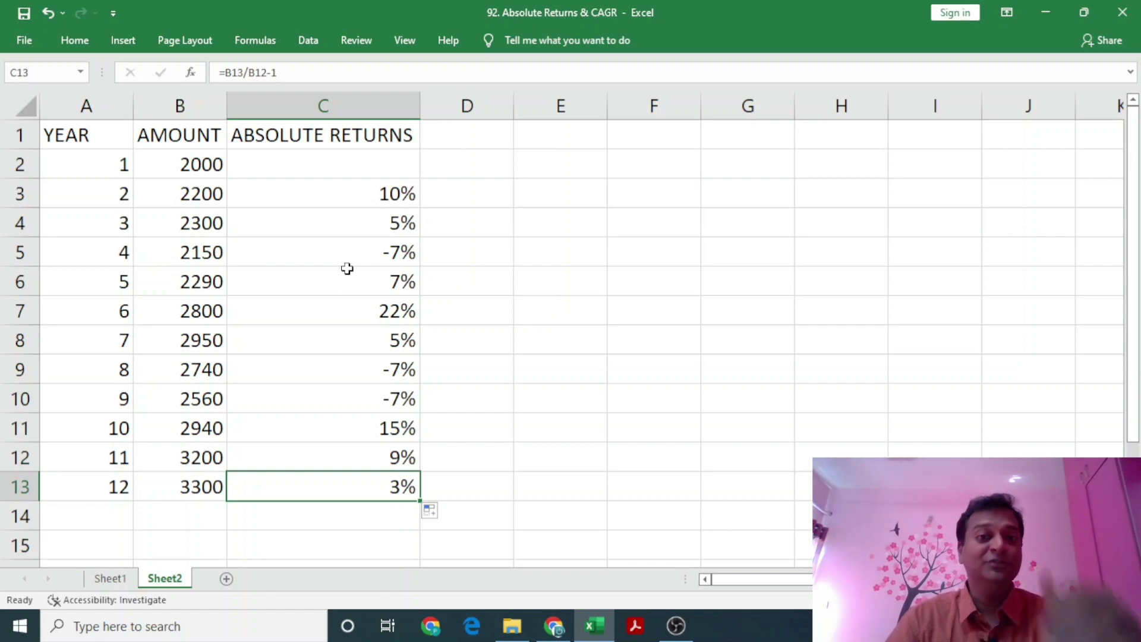
{"action": "key", "text": "Up"}
{"action": "key", "text": "Up"}
{"action": "key", "text": "Up"}
{"action": "key", "text": "Up"}
{"action": "key", "text": "Up"}
{"action": "key", "text": "Up"}
{"action": "key", "text": "Up"}
{"action": "key", "text": "Up"}
{"action": "key", "text": "Up"}
{"action": "key", "text": "Up"}
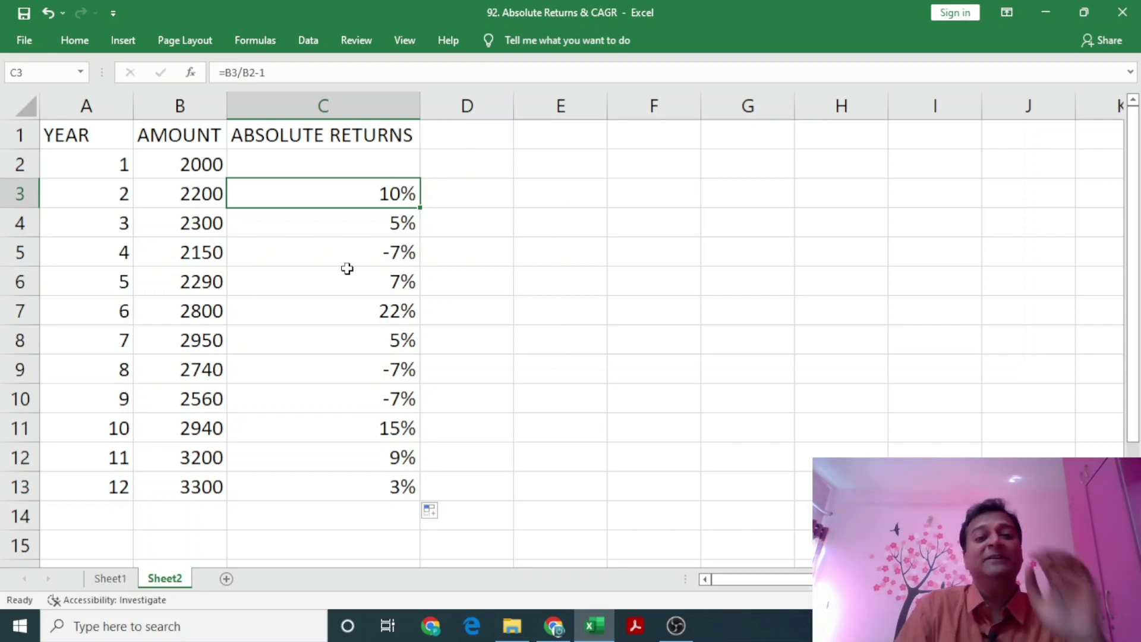
{"action": "key", "text": "Down"}
{"action": "key", "text": "Down"}
{"action": "key", "text": "Down"}
{"action": "key", "text": "Down"}
{"action": "key", "text": "Down"}
{"action": "key", "text": "Down"}
{"action": "key", "text": "Down"}
{"action": "key", "text": "Down"}
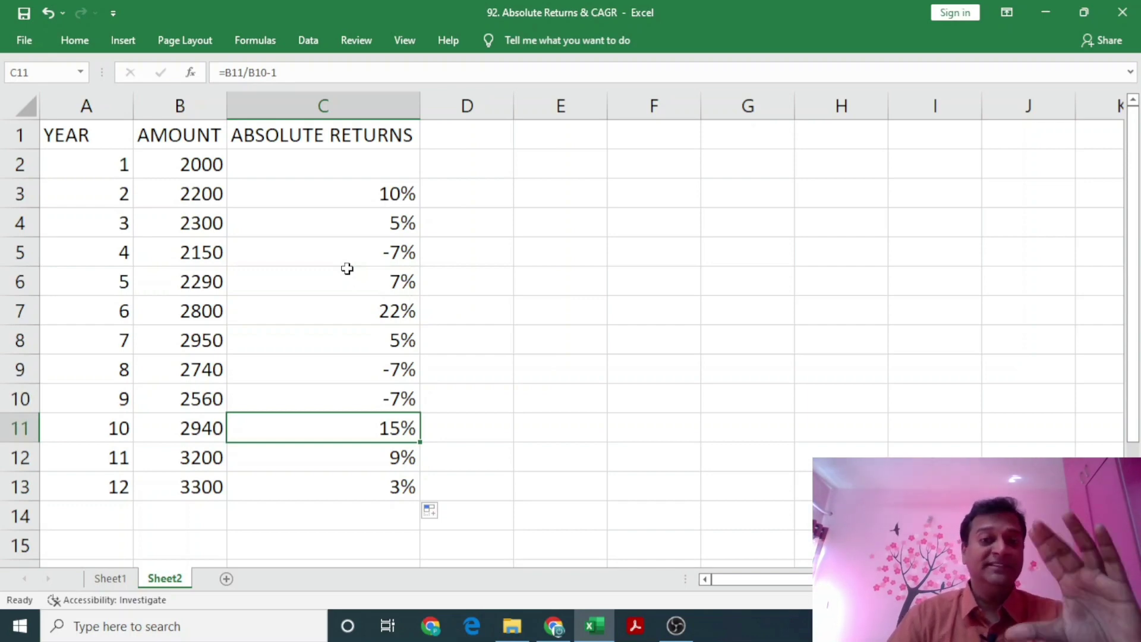
{"action": "key", "text": "Down"}
{"action": "key", "text": "Down"}
{"action": "key", "text": "Down"}
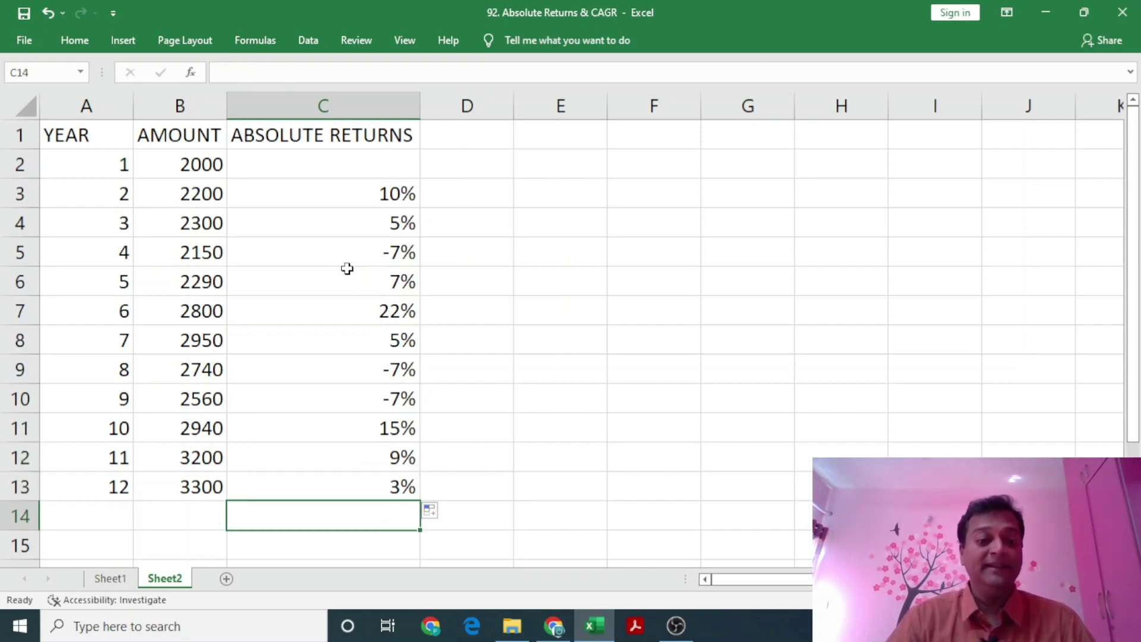
{"action": "key", "text": "Down"}
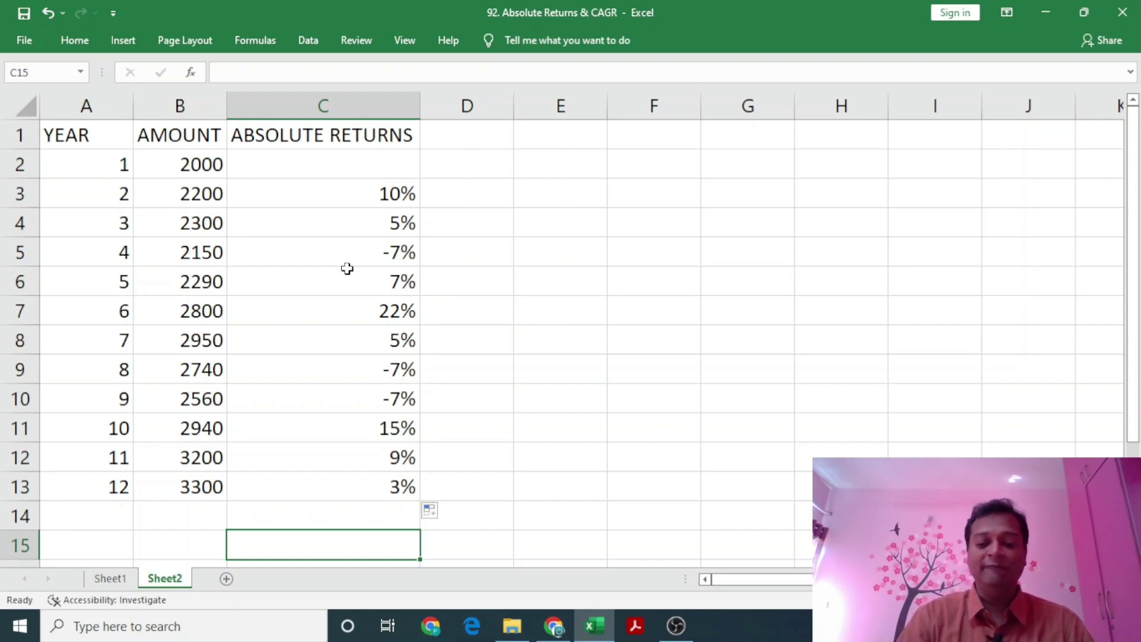
Step: Enter =B13/B2-1 in C15 to show the 65% overall return from 2000 to 3300
{"action": "type", "text": "="}
{"action": "key", "text": "Left"}
{"action": "key", "text": "Up"}
{"action": "key", "text": "Up"}
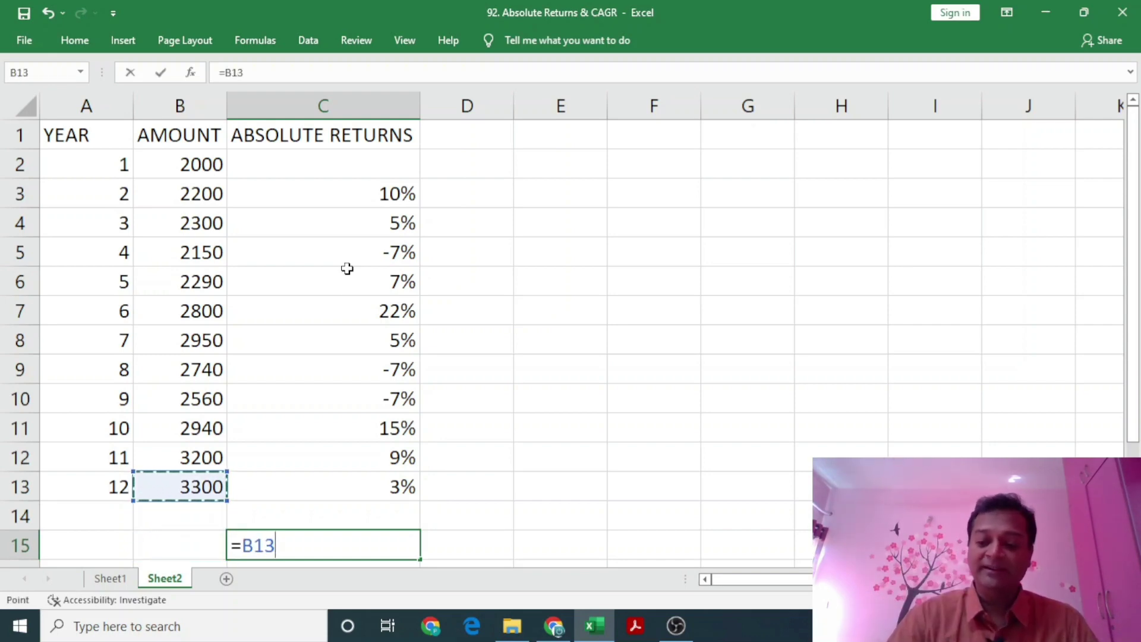
{"action": "type", "text": "/"}
{"action": "key", "text": "Up"}
{"action": "key", "text": "Up"}
{"action": "key", "text": "Up"}
{"action": "key", "text": "Up"}
{"action": "key", "text": "Up"}
{"action": "key", "text": "Up"}
{"action": "key", "text": "Up"}
{"action": "key", "text": "Up"}
{"action": "key", "text": "Up"}
{"action": "key", "text": "Up"}
{"action": "key", "text": "Up"}
{"action": "key", "text": "Up"}
{"action": "key", "text": "Up"}
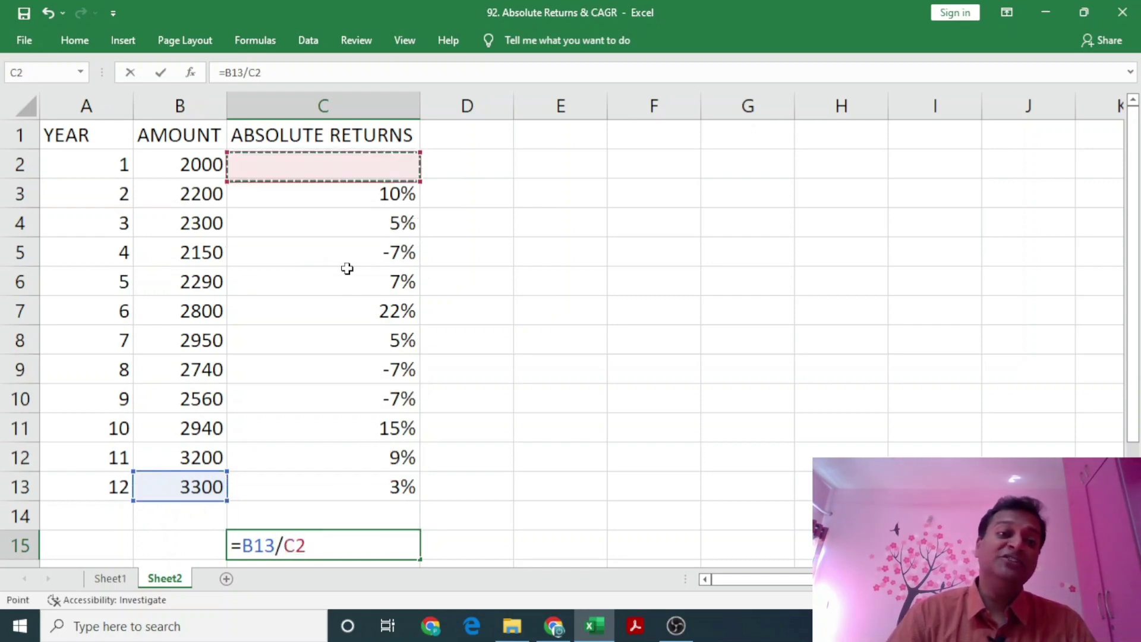
{"action": "key", "text": "Left"}
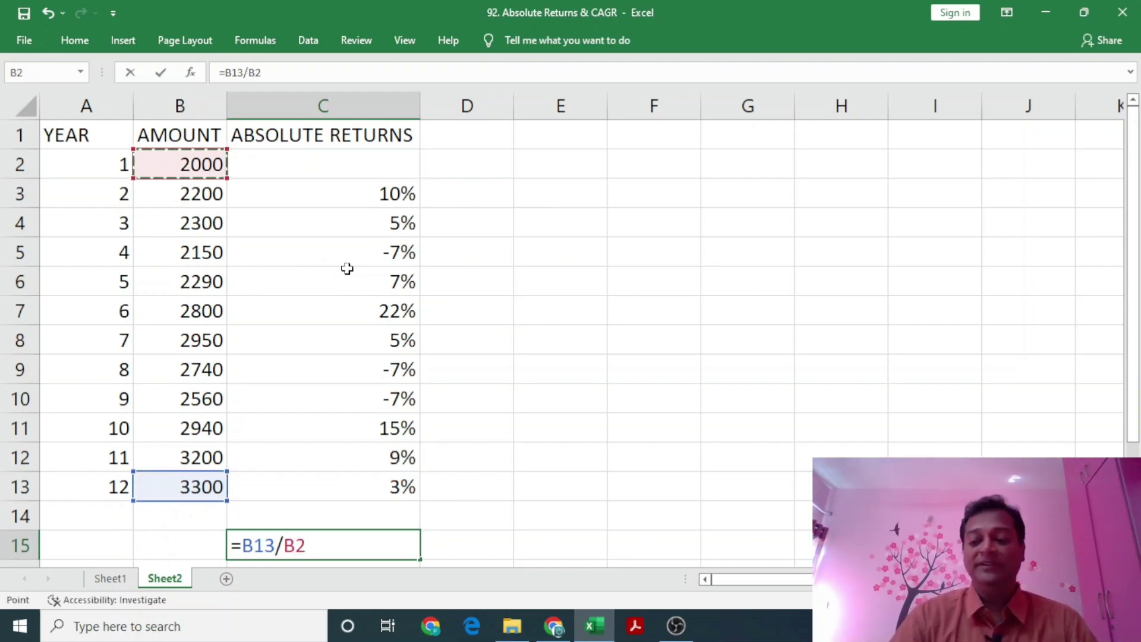
{"action": "type", "text": "-"}
{"action": "type", "text": "1"}
{"action": "key", "text": "Return"}
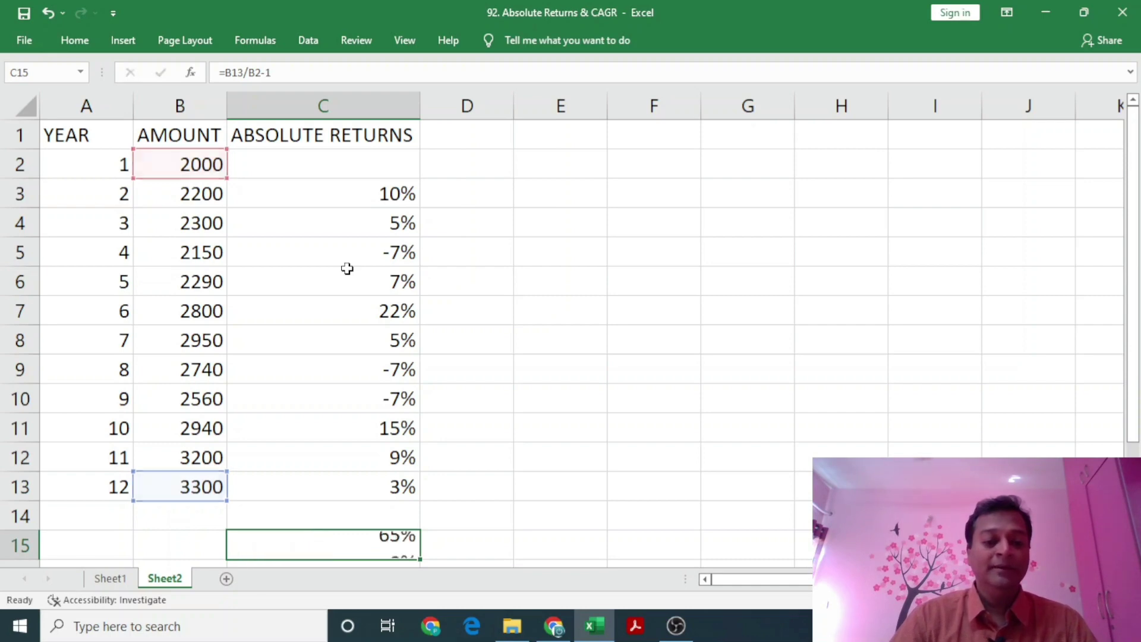
{"action": "key", "text": "Up"}
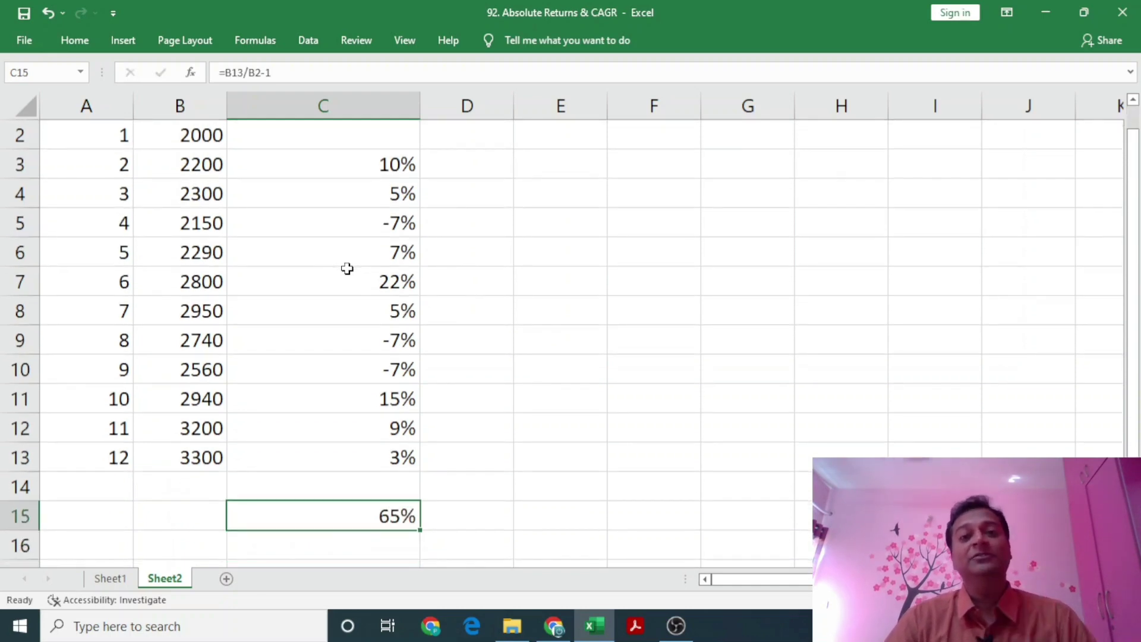
{"action": "key", "text": "Up"}
{"action": "key", "text": "Up"}
{"action": "key", "text": "Up"}
{"action": "key", "text": "Up"}
{"action": "key", "text": "Up"}
{"action": "key", "text": "Up"}
{"action": "key", "text": "Up"}
{"action": "key", "text": "Up"}
{"action": "key", "text": "Up"}
{"action": "key", "text": "Up"}
{"action": "key", "text": "Up"}
{"action": "key", "text": "Up"}
{"action": "key", "text": "Up"}
{"action": "key", "text": "Up"}
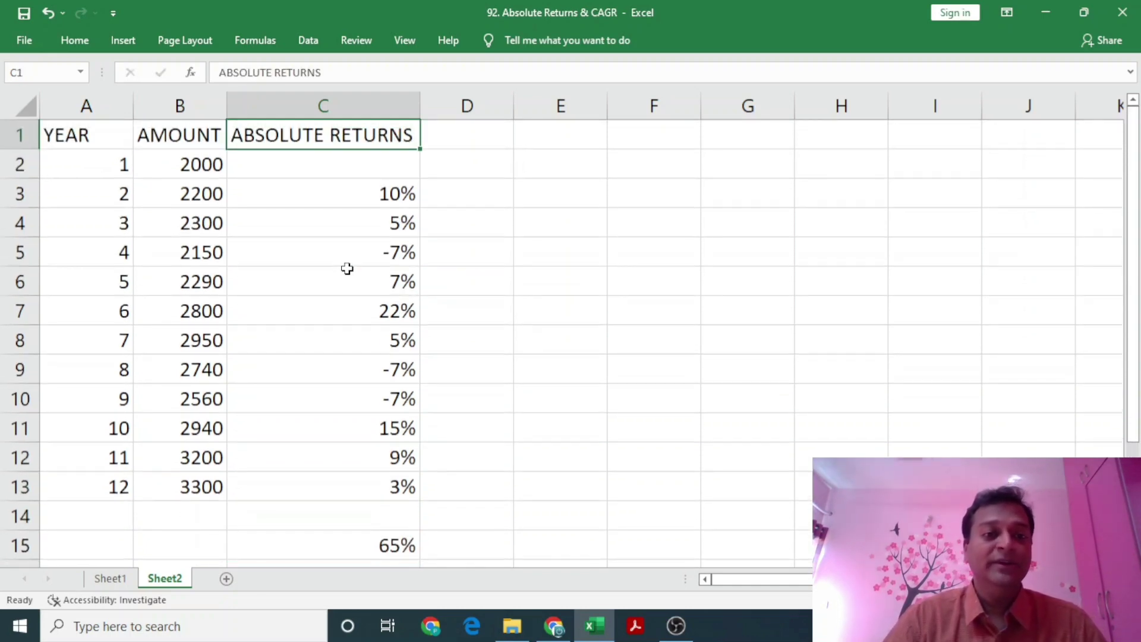
{"action": "key", "text": "Down"}
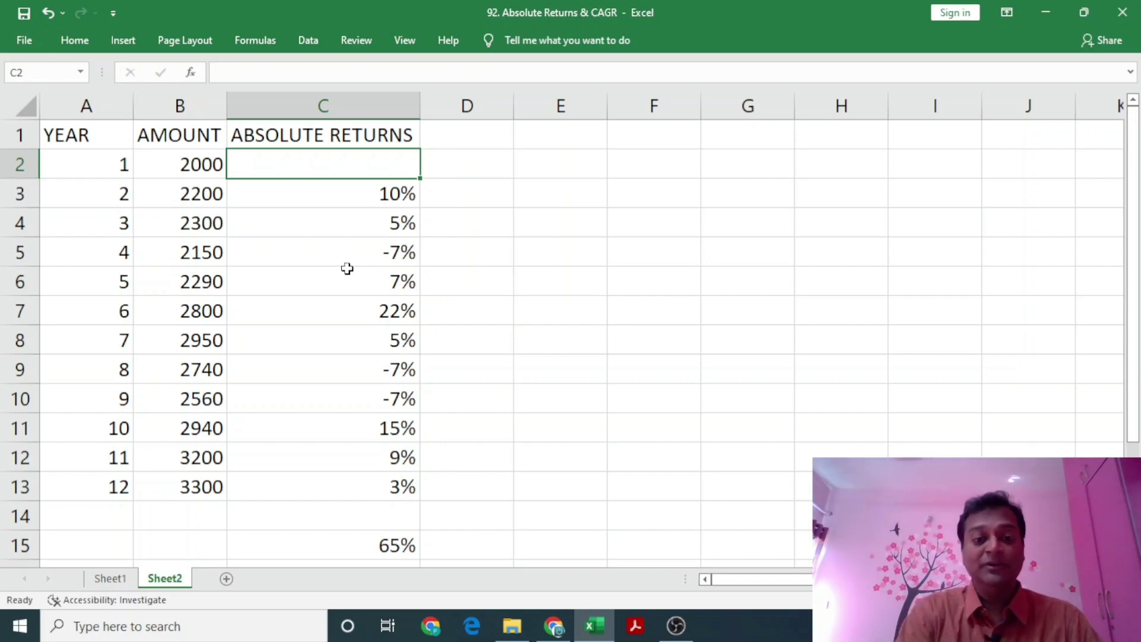
{"action": "key", "text": "Down"}
{"action": "key", "text": "Down"}
{"action": "key", "text": "Down"}
{"action": "key", "text": "Down"}
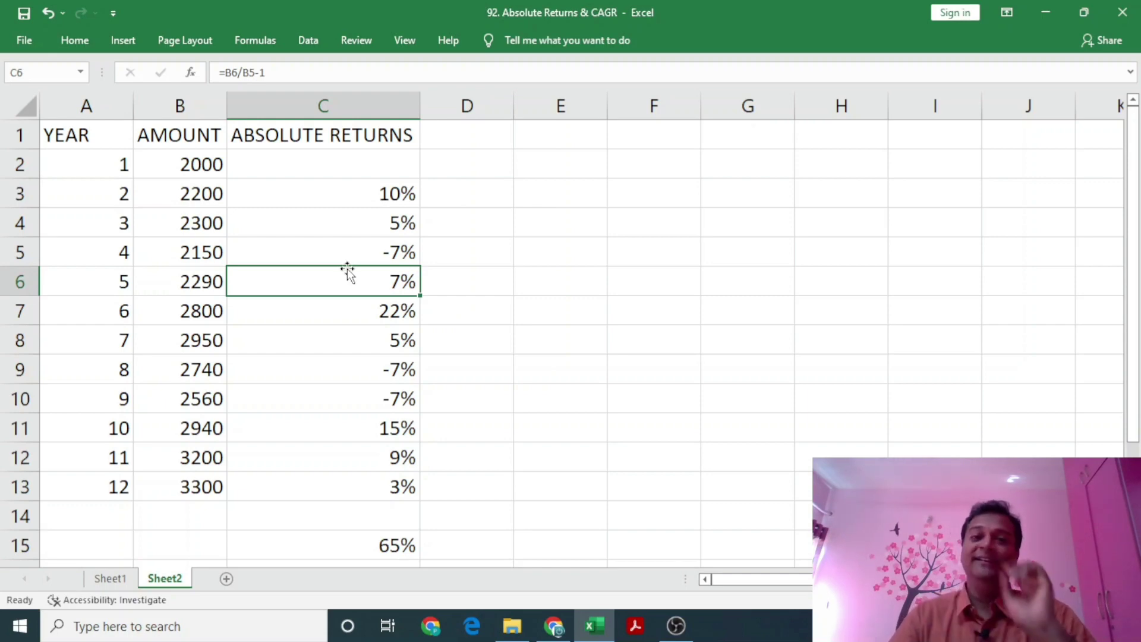
{"action": "key", "text": "Down"}
{"action": "key", "text": "Down"}
{"action": "key", "text": "Down"}
{"action": "key", "text": "Down"}
{"action": "key", "text": "Down"}
{"action": "key", "text": "Down"}
{"action": "key", "text": "Down"}
{"action": "key", "text": "Down"}
{"action": "key", "text": "Down"}
{"action": "key", "text": "Down"}
{"action": "key", "text": "Down"}
{"action": "key", "text": "Down"}
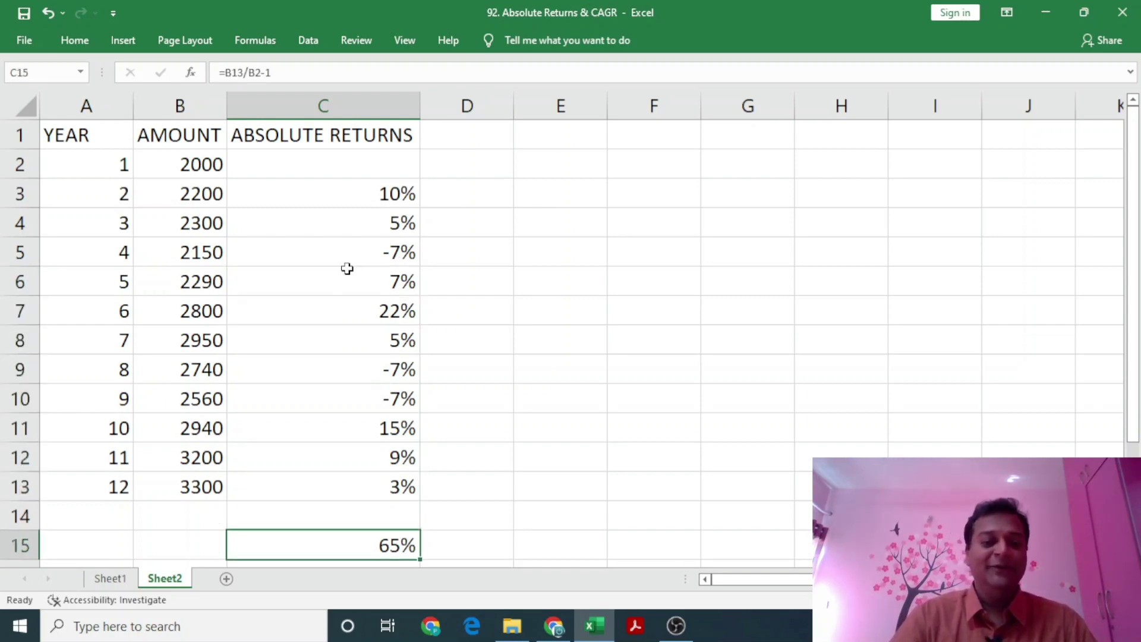
{"action": "key", "text": "Down"}
Step: Move the 800000 entry from C17 to D17
{"action": "type", "text": "800000"}
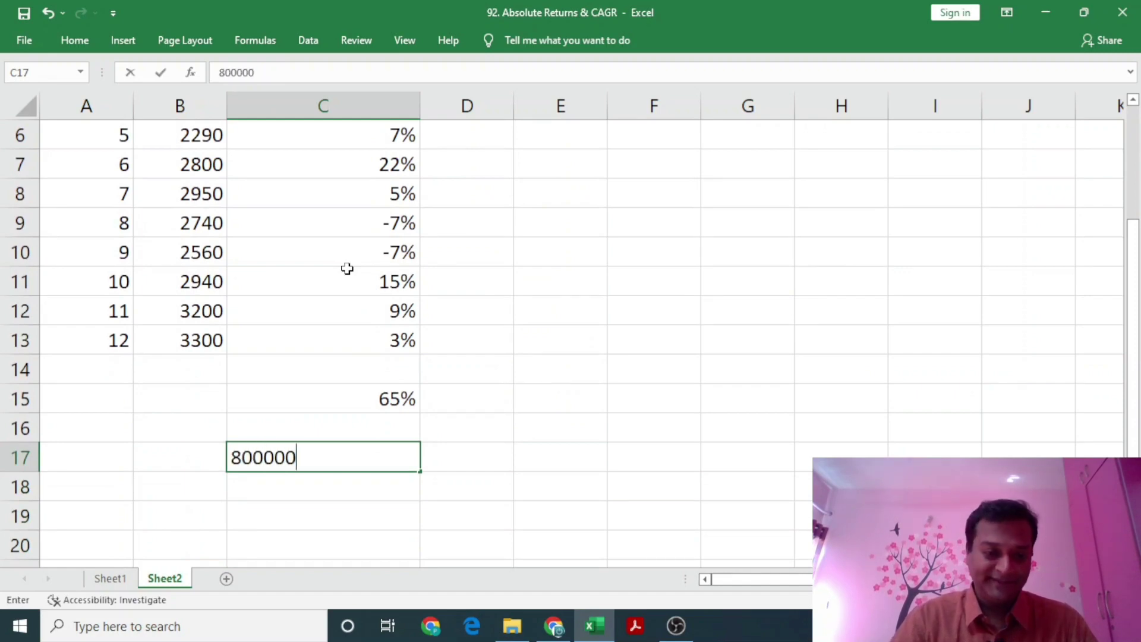
{"action": "key", "text": "Return"}
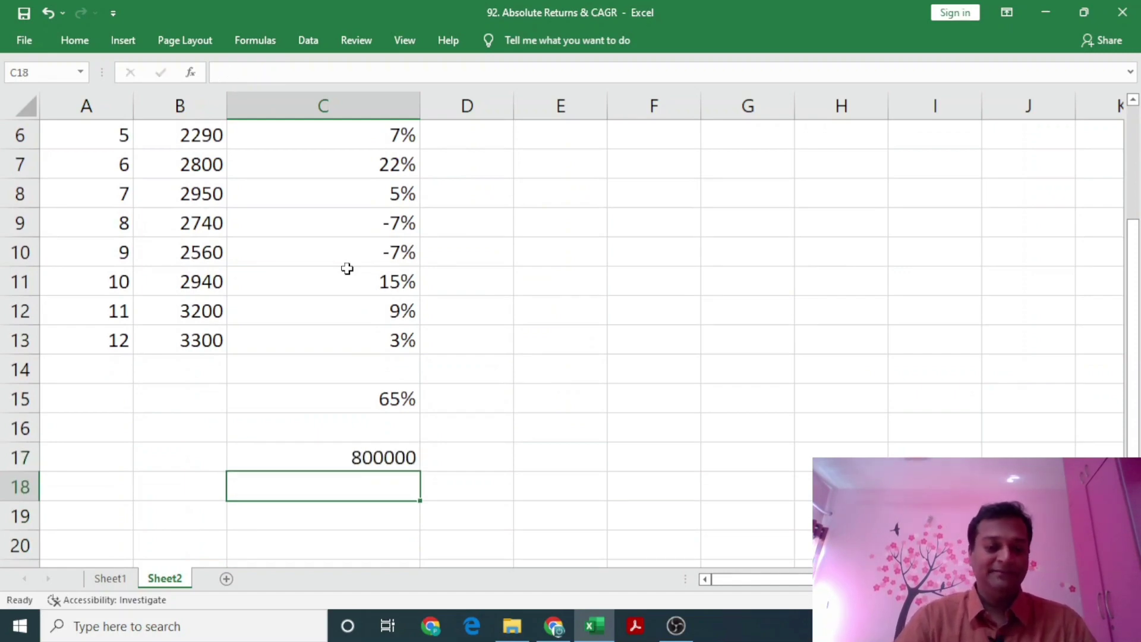
{"action": "key", "text": "Up"}
{"action": "key", "text": "ctrl+z"}
{"action": "key", "text": "Right"}
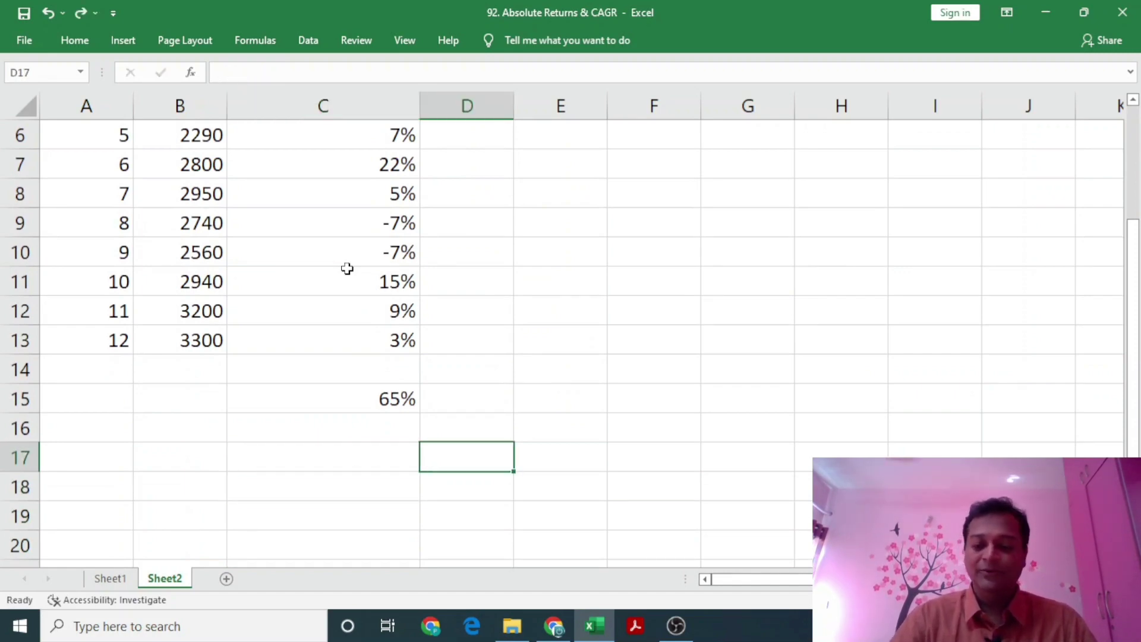
{"action": "type", "text": "800000"}
{"action": "key", "text": "Return"}
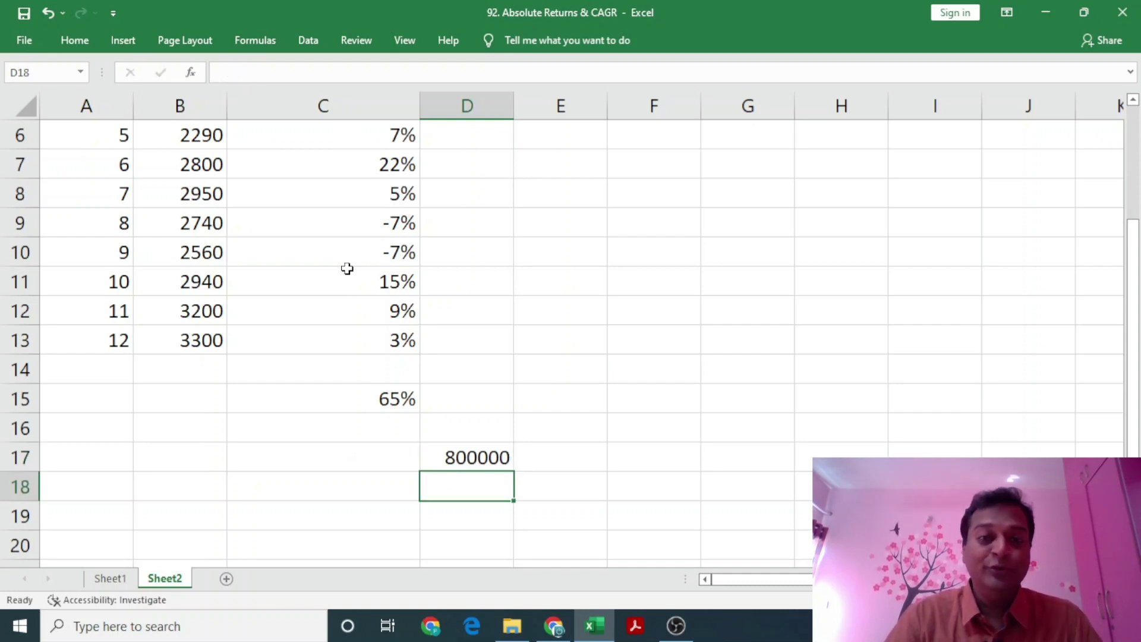
Step: Enter 862000 in D18 and start a D19 formula referencing D18
{"action": "type", "text": "8"}
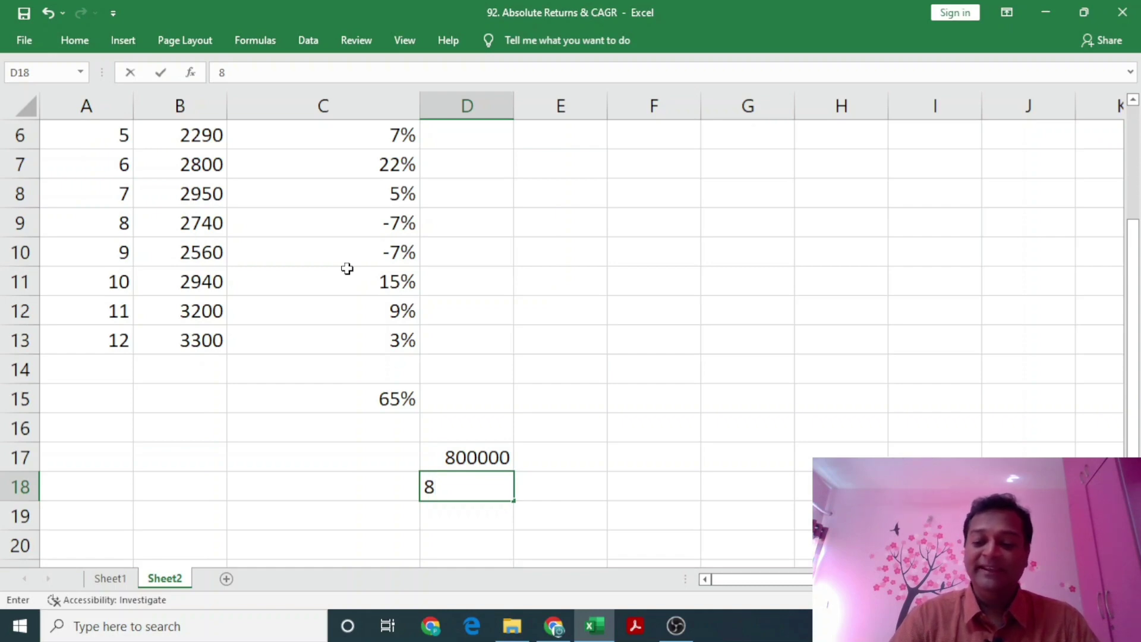
{"action": "type", "text": "62000"}
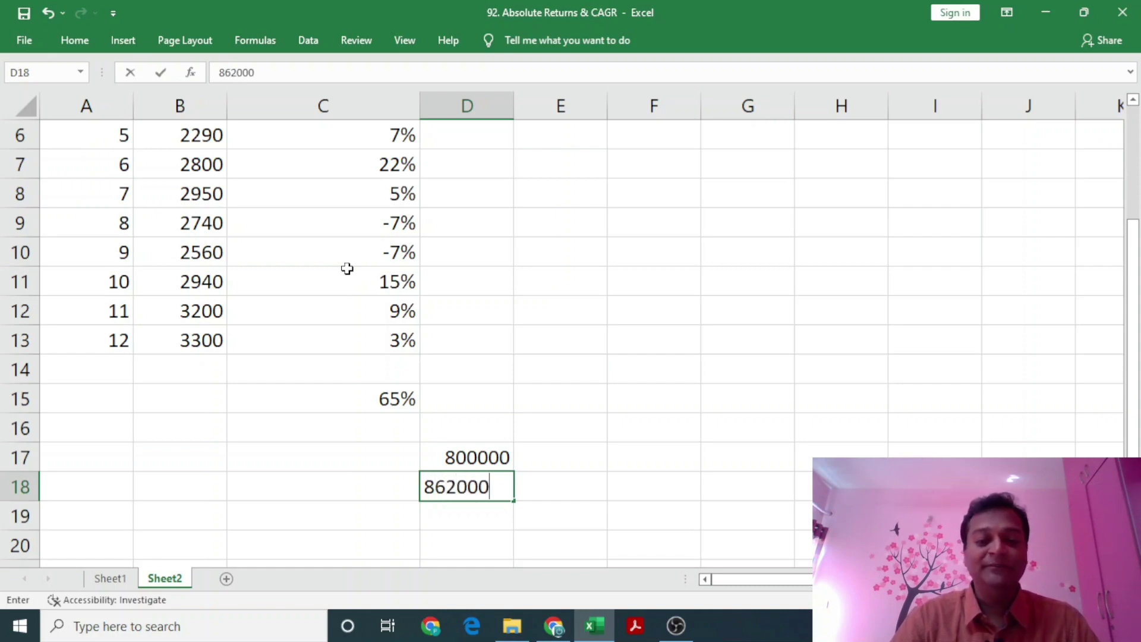
{"action": "key", "text": "Return"}
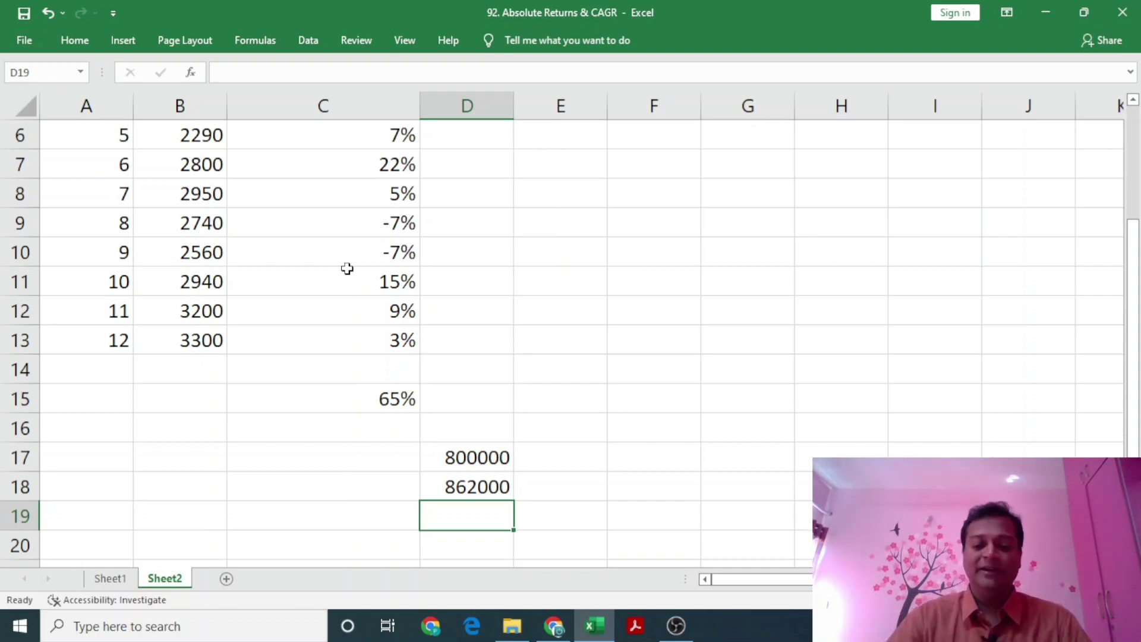
{"action": "type", "text": "="}
{"action": "key", "text": "Up"}
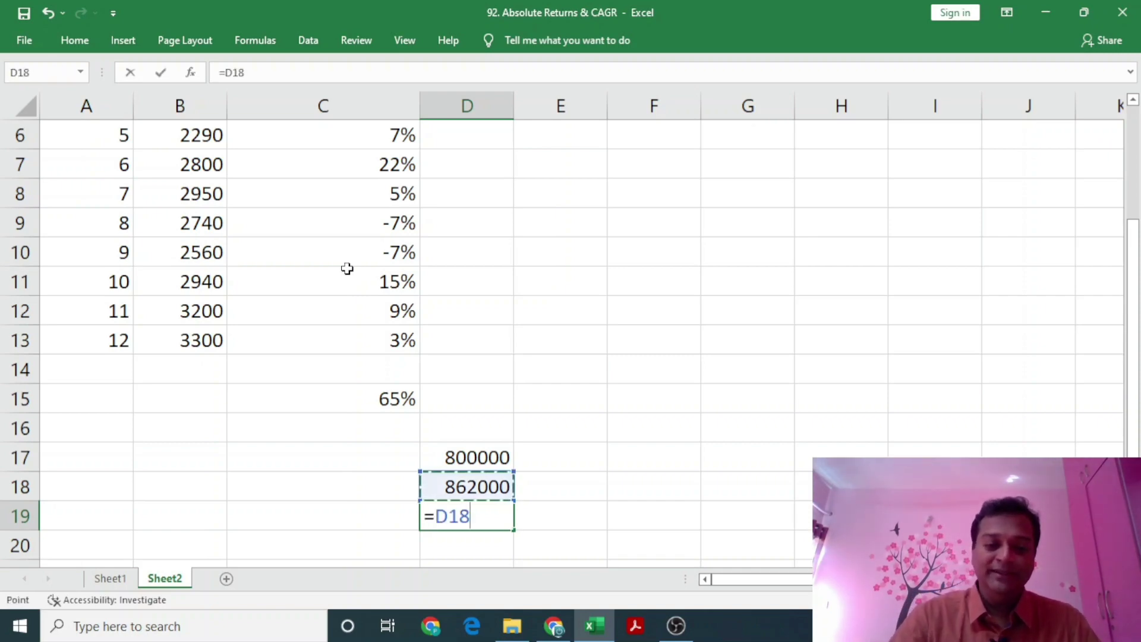
Step: Complete D19's formula as =D18/D17-1
{"action": "type", "text": "/"}
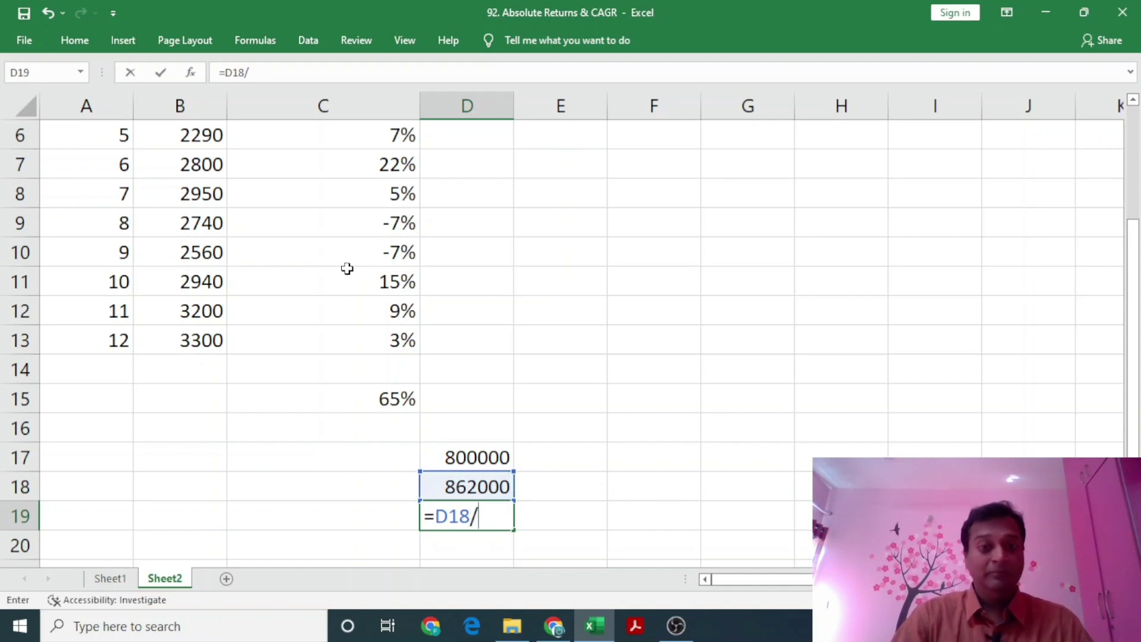
{"action": "key", "text": "Up"}
{"action": "key", "text": "Up"}
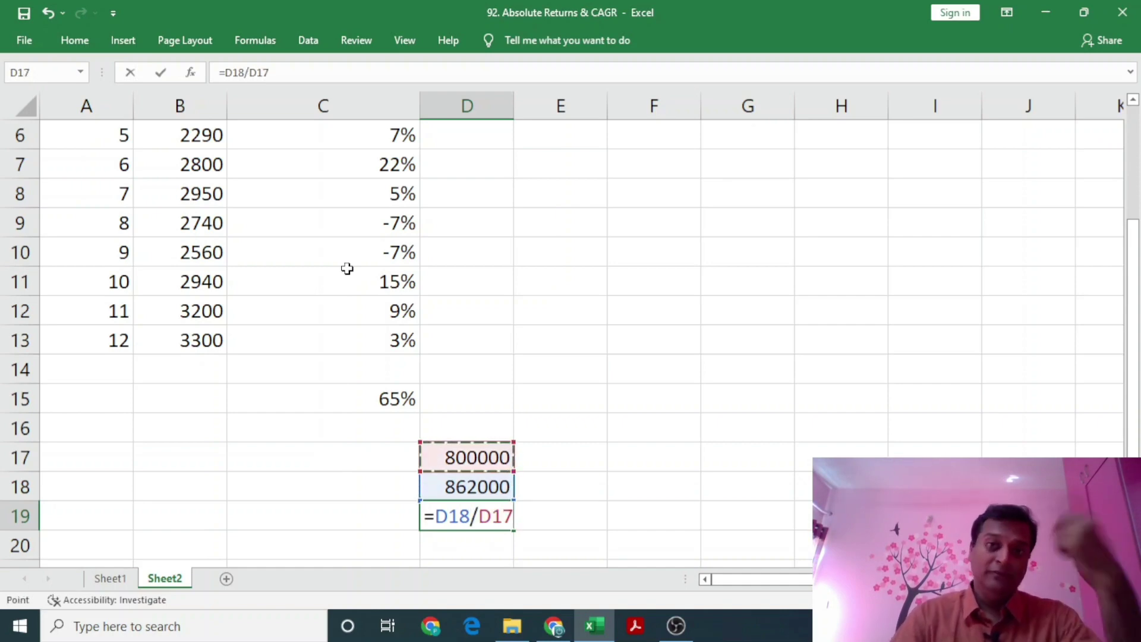
{"action": "type", "text": "-"}
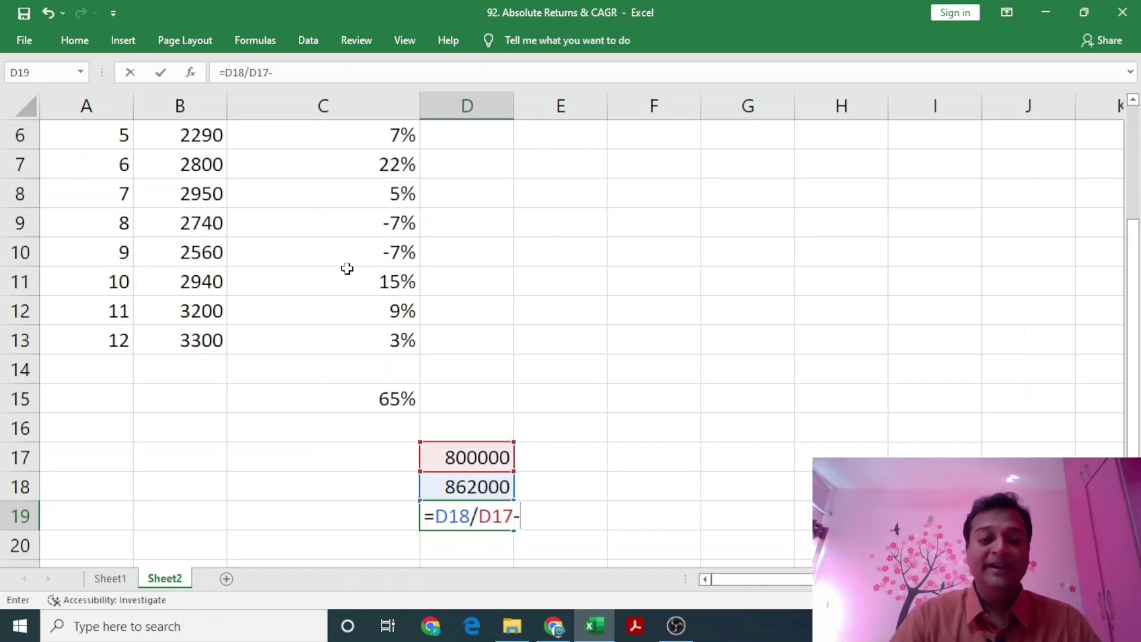
{"action": "type", "text": "1"}
{"action": "key", "text": "Return"}
{"action": "key", "text": "Up"}
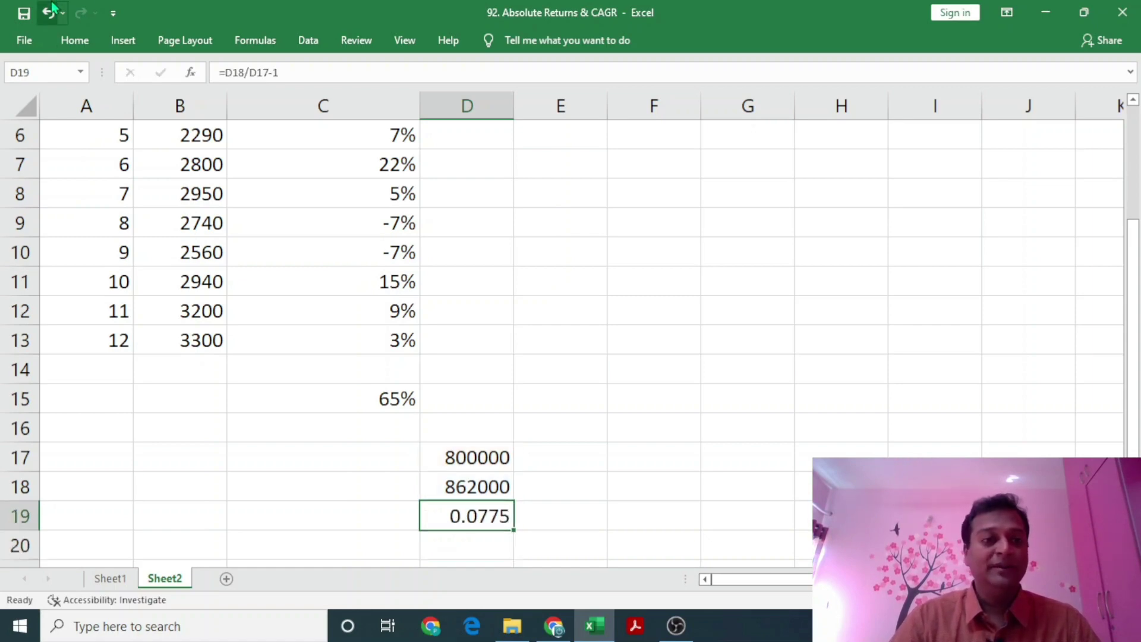
Step: Format D19 as a percentage so it shows 8%
{"action": "left_click", "coordinate": [72, 40]}
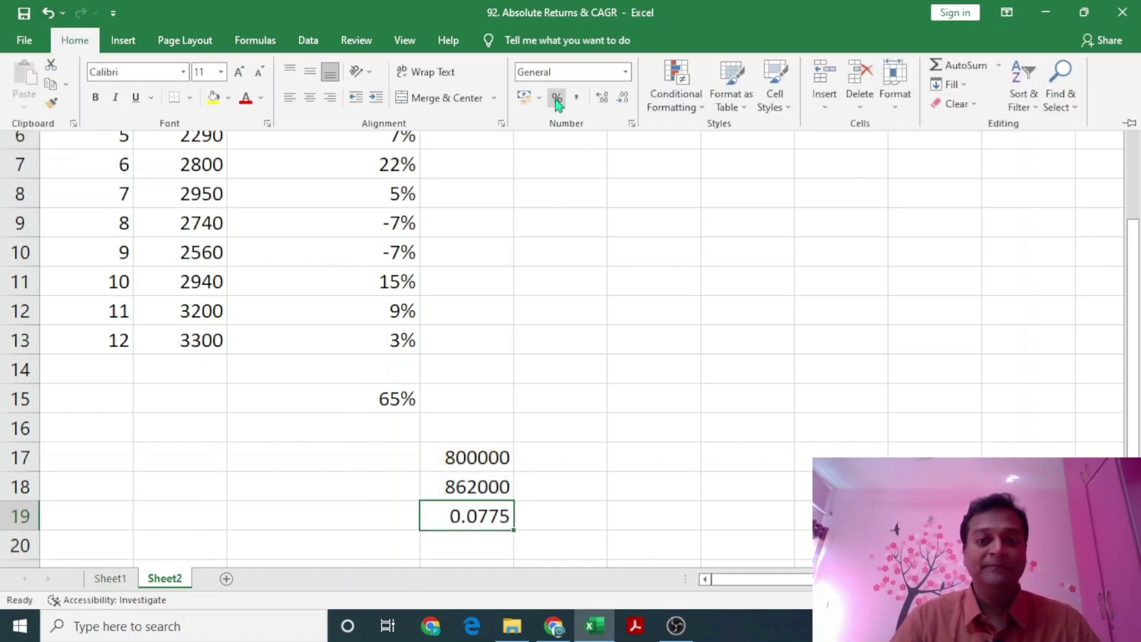
{"action": "left_click", "coordinate": [558, 103]}
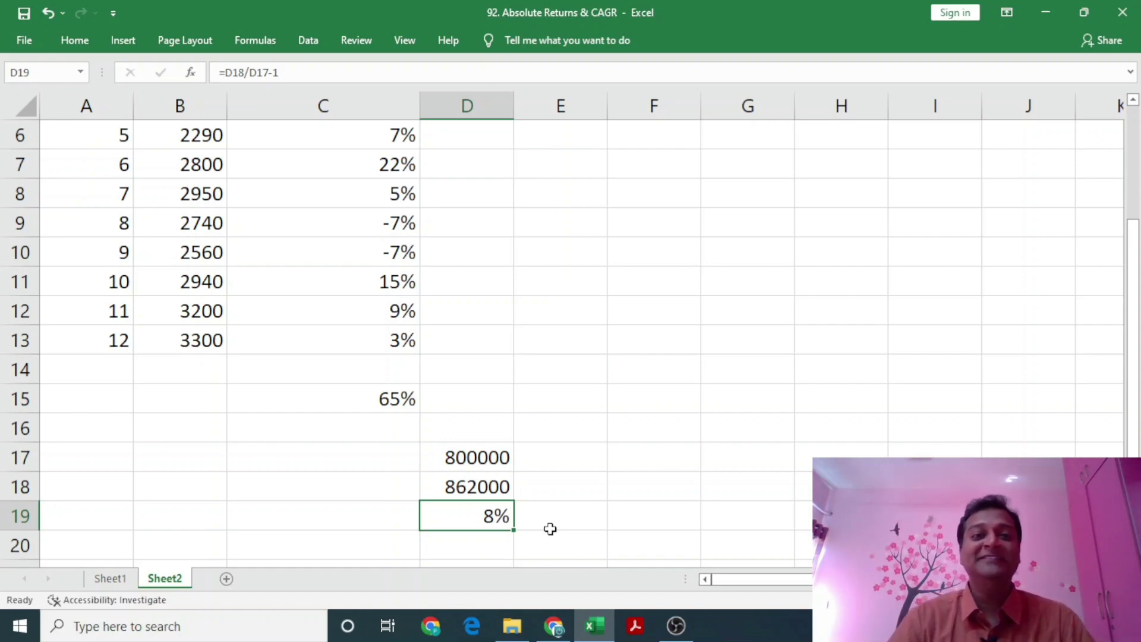
{"action": "key", "text": "Up"}
{"action": "key", "text": "Down"}
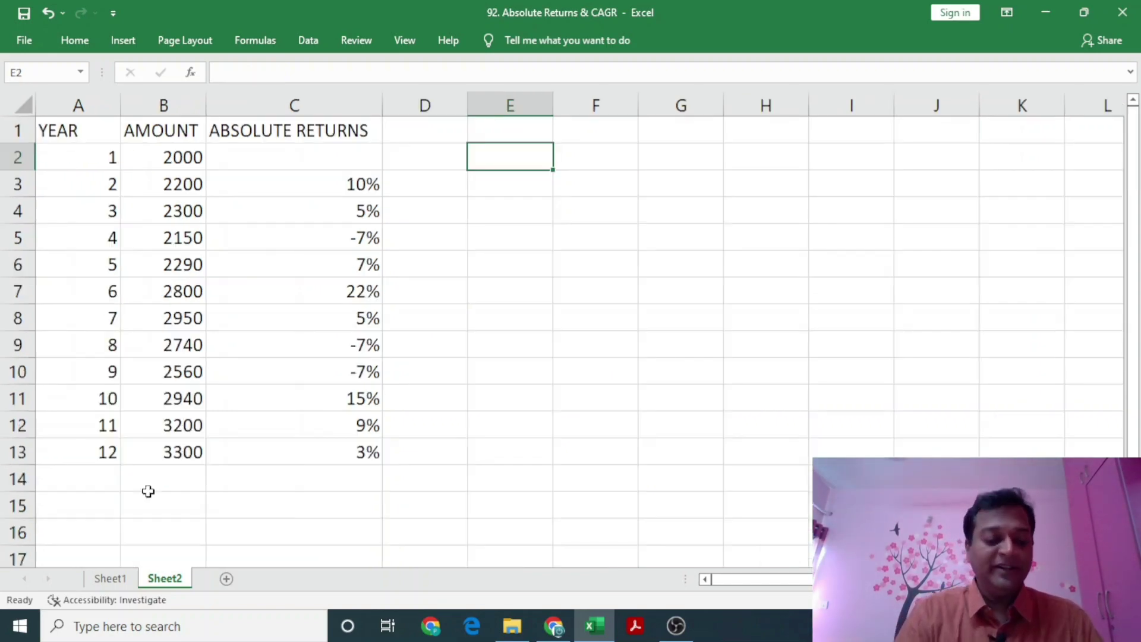
Step: Write the note 'absolute returns = (current value / previous value)-1' in E2, then check C3's =B3/B2-1
{"action": "type", "text": "absoul"}
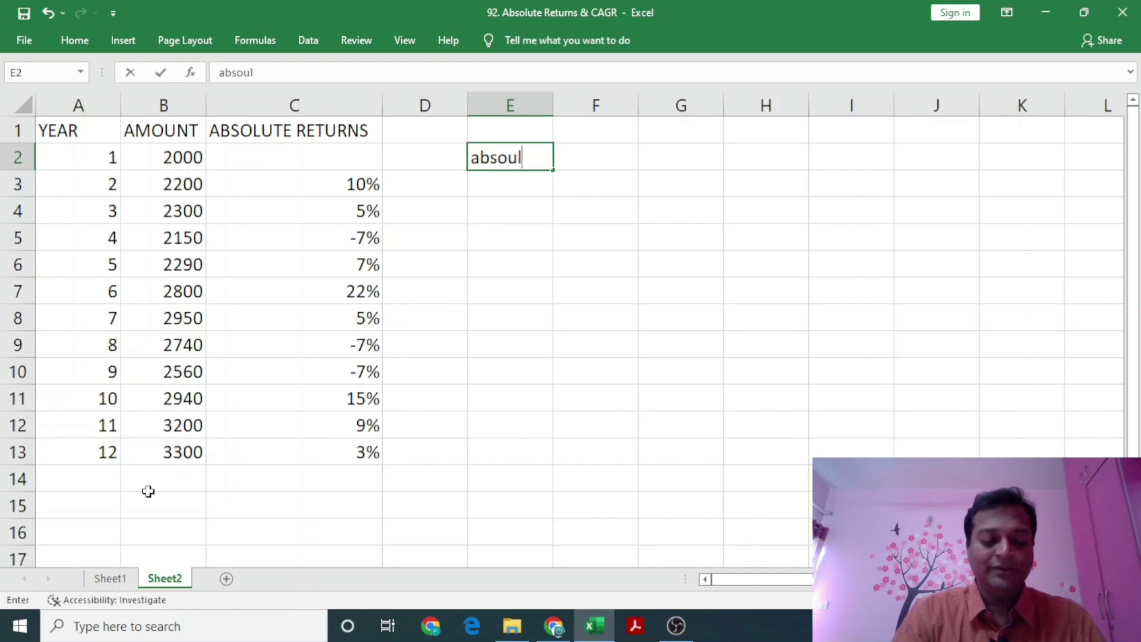
{"action": "type", "text": "te rte"}
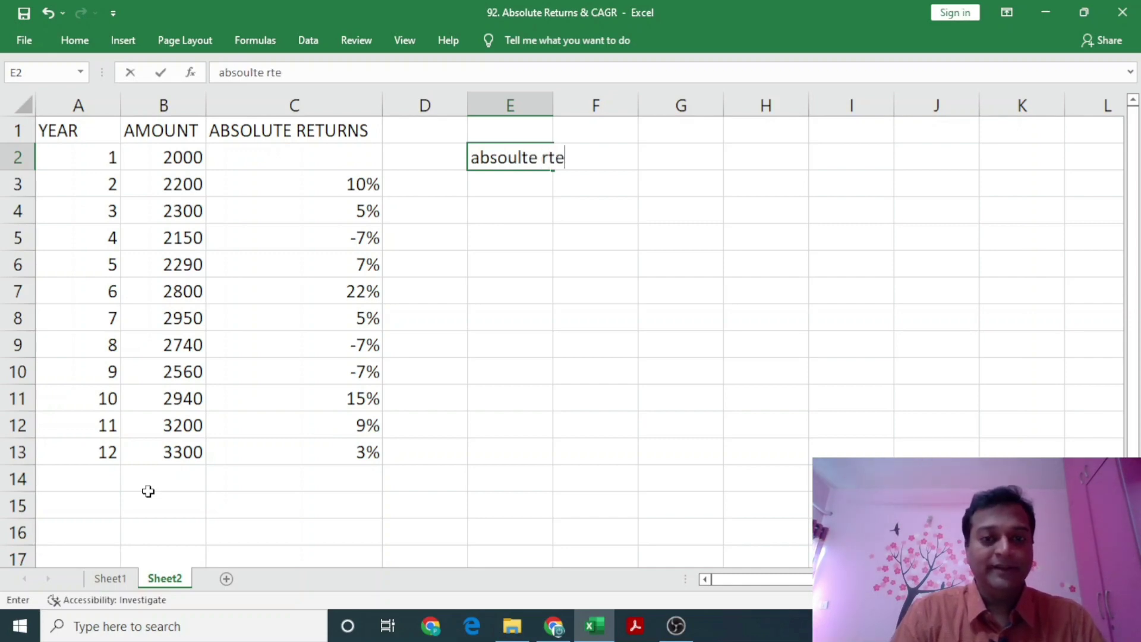
{"action": "type", "text": "t"}
{"action": "key", "text": "BackSpace"}
{"action": "key", "text": "BackSpace"}
{"action": "key", "text": "BackSpace"}
{"action": "key", "text": "BackSpace"}
{"action": "key", "text": "BackSpace"}
{"action": "key", "text": "BackSpace"}
{"action": "key", "text": "BackSpace"}
{"action": "key", "text": "BackSpace"}
{"action": "key", "text": "BackSpace"}
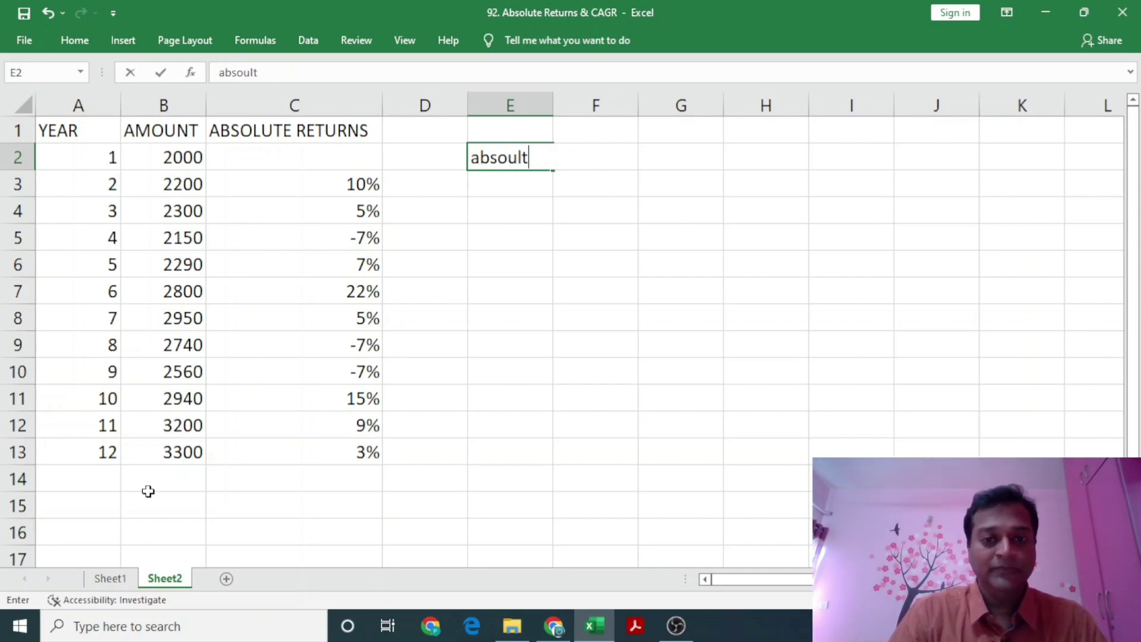
{"action": "type", "text": "lute "}
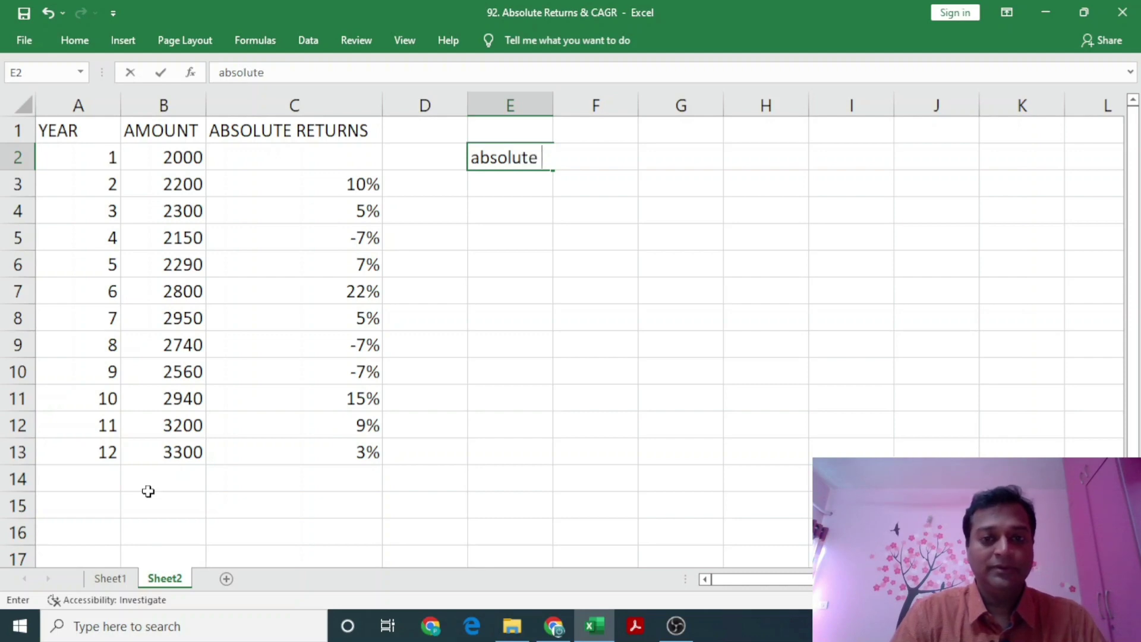
{"action": "type", "text": "returns "}
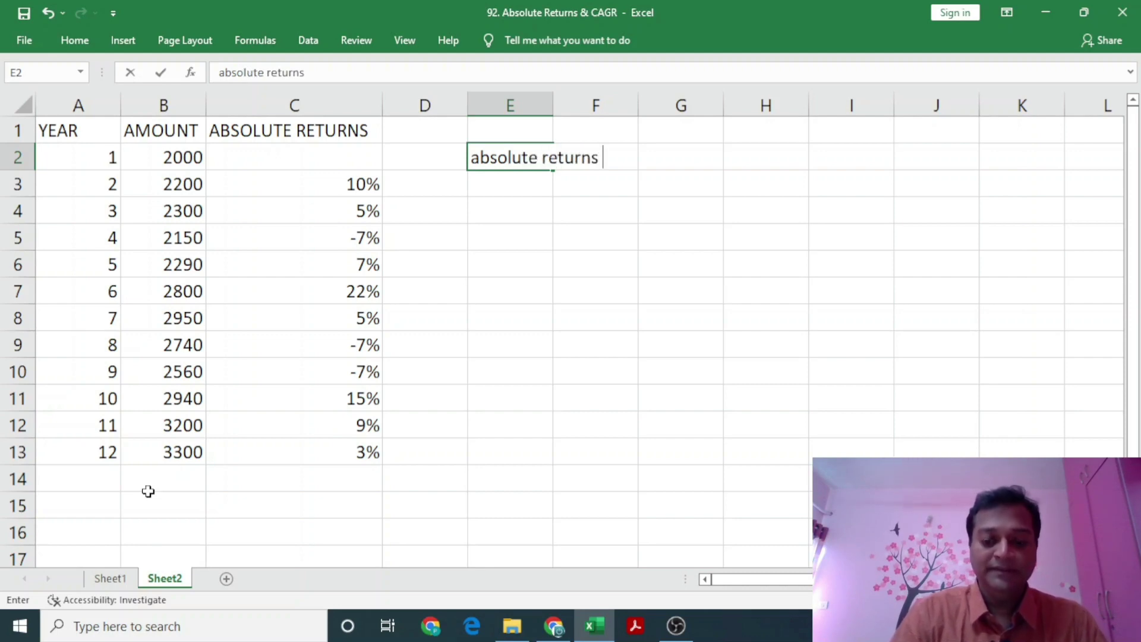
{"action": "type", "text": "= ("}
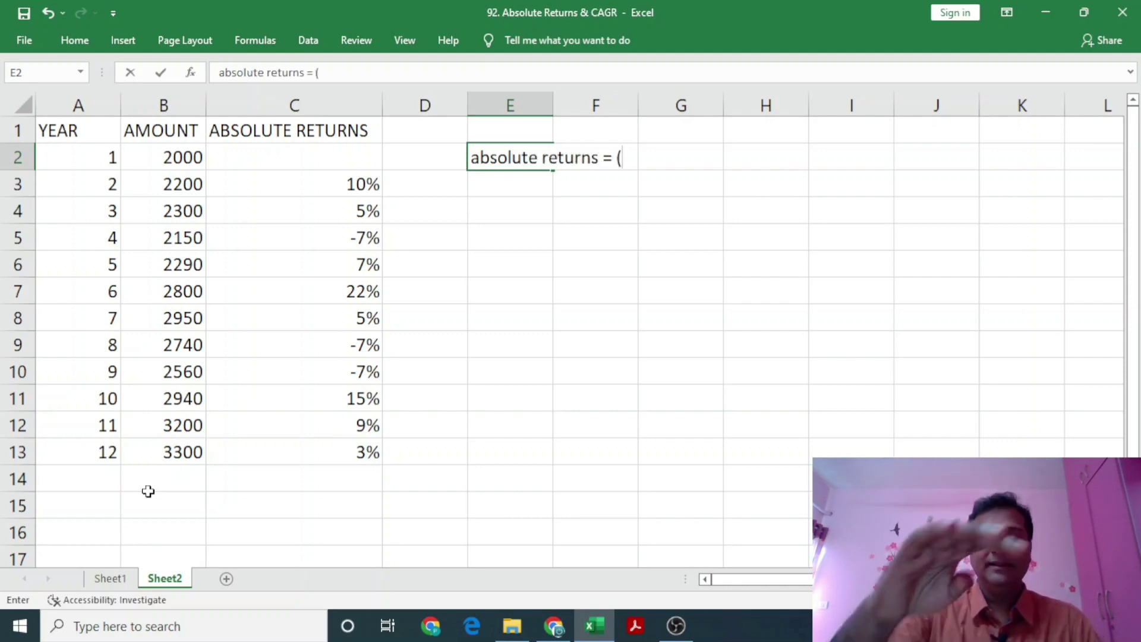
{"action": "type", "text": "cur"}
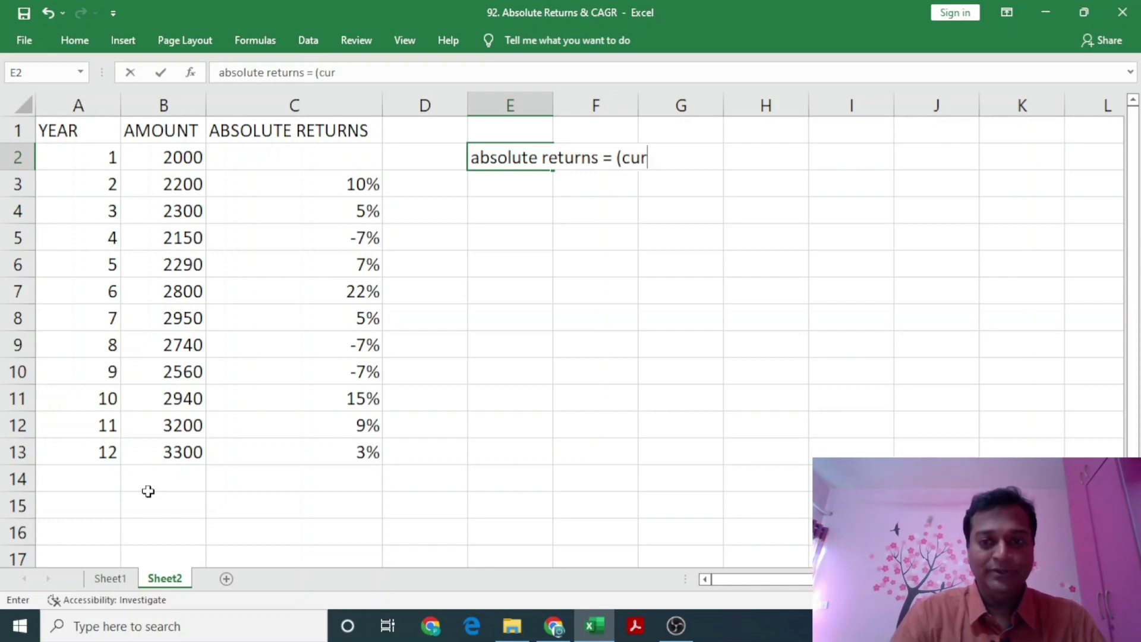
{"action": "type", "text": "rent val"}
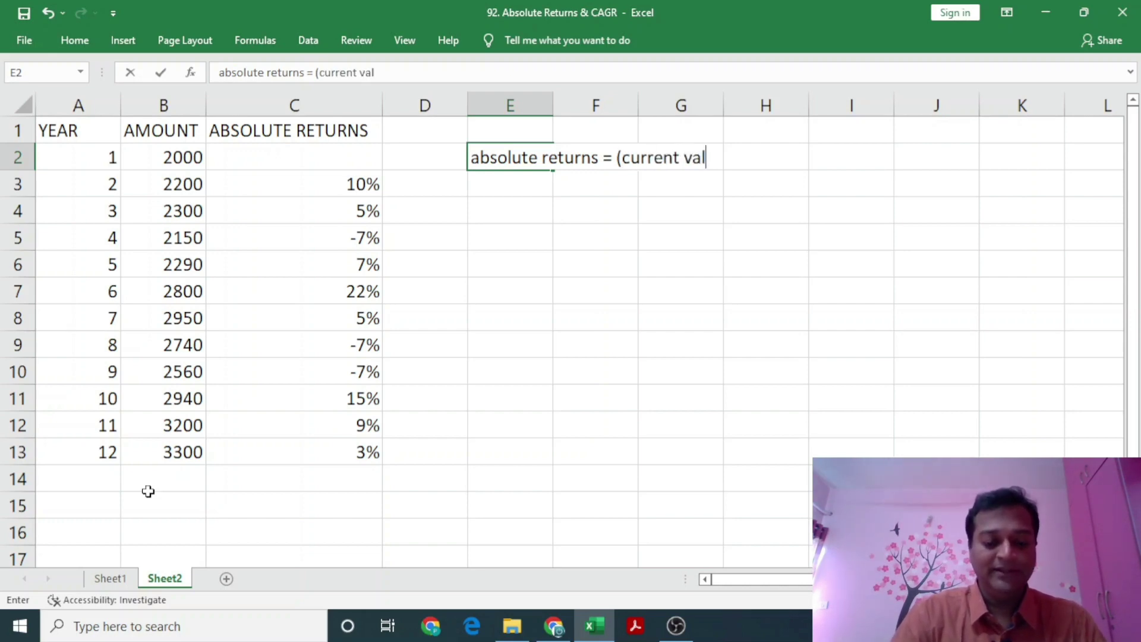
{"action": "type", "text": "ue / "}
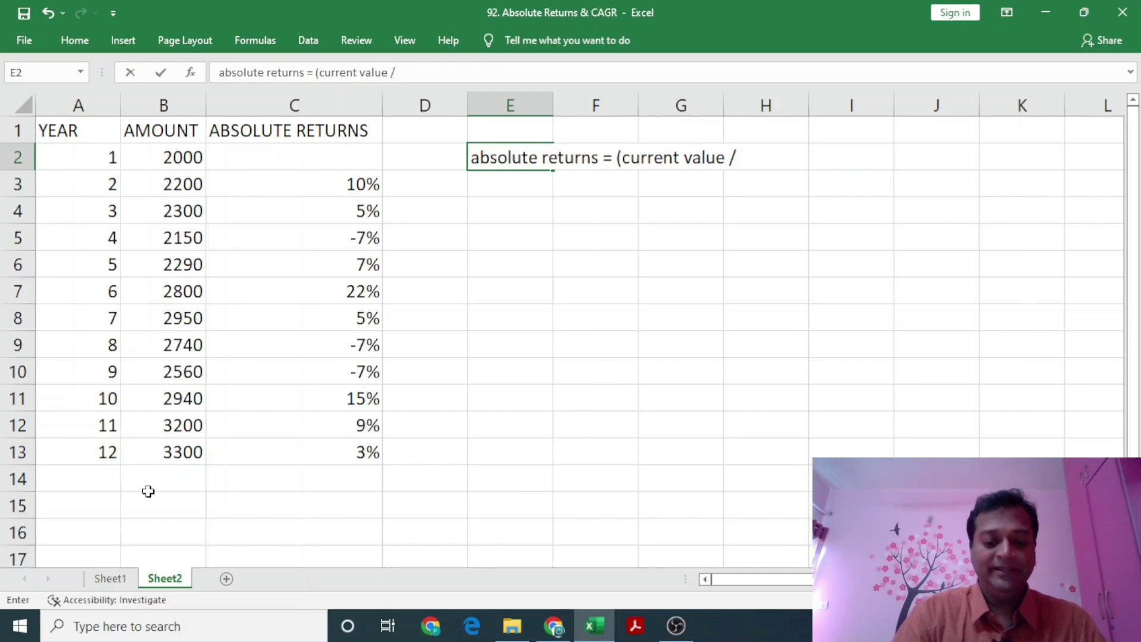
{"action": "type", "text": "previous va"}
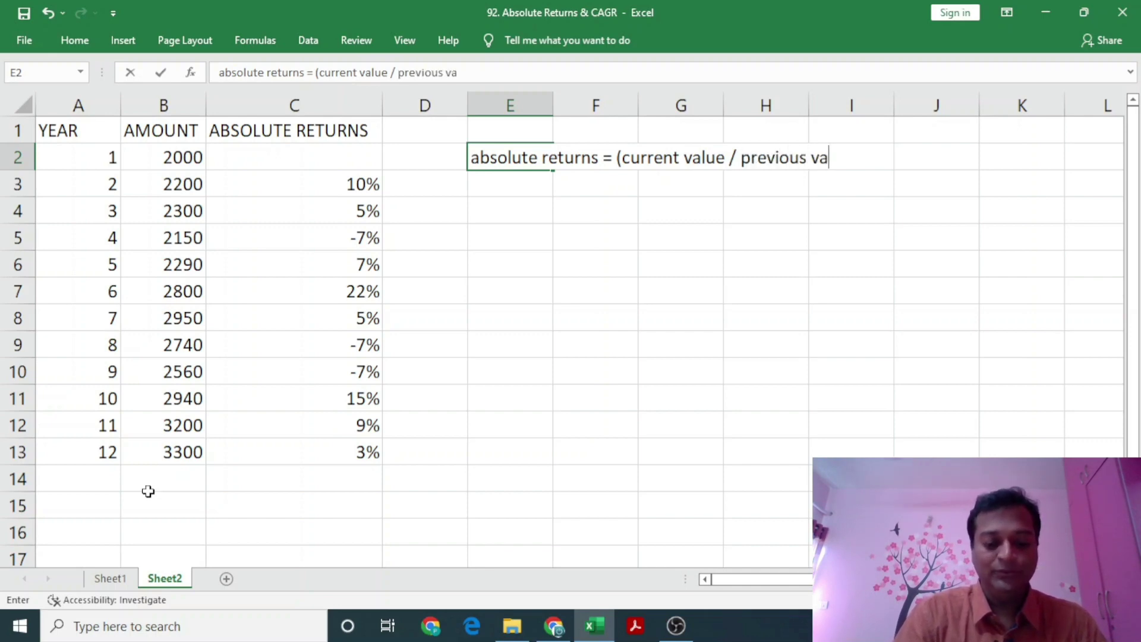
{"action": "type", "text": "lue)"}
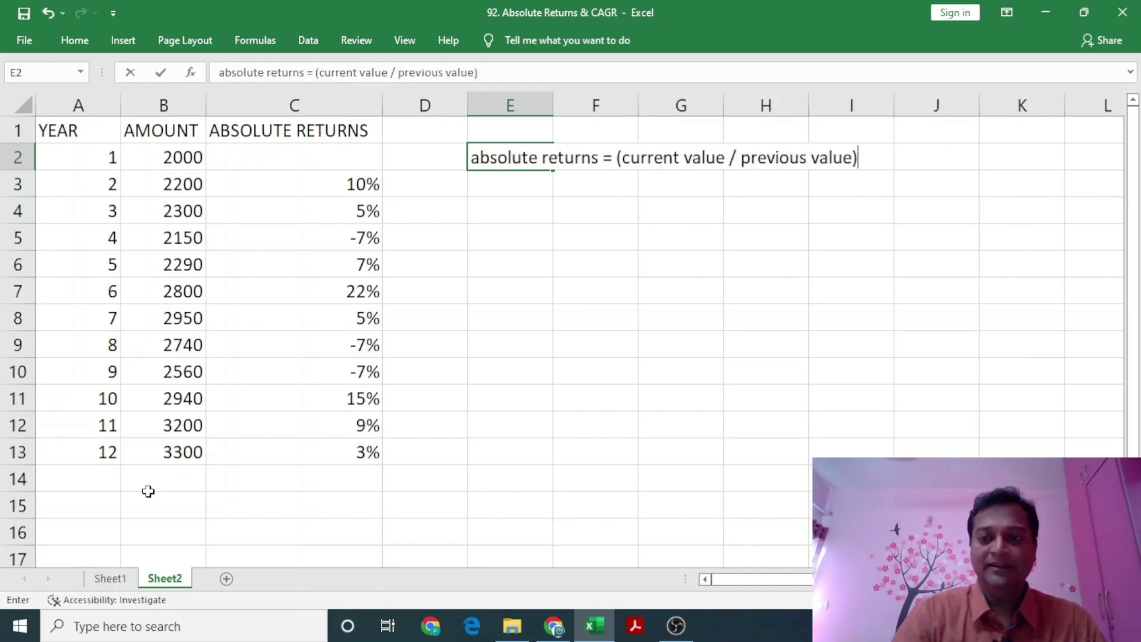
{"action": "type", "text": "-1"}
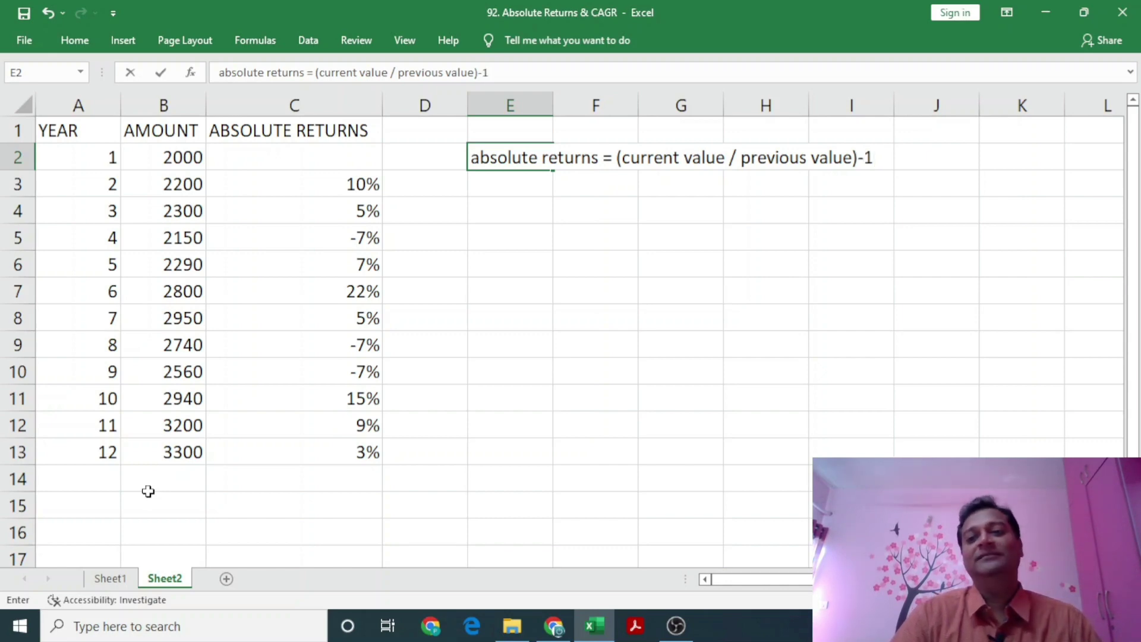
{"action": "key", "text": "Return"}
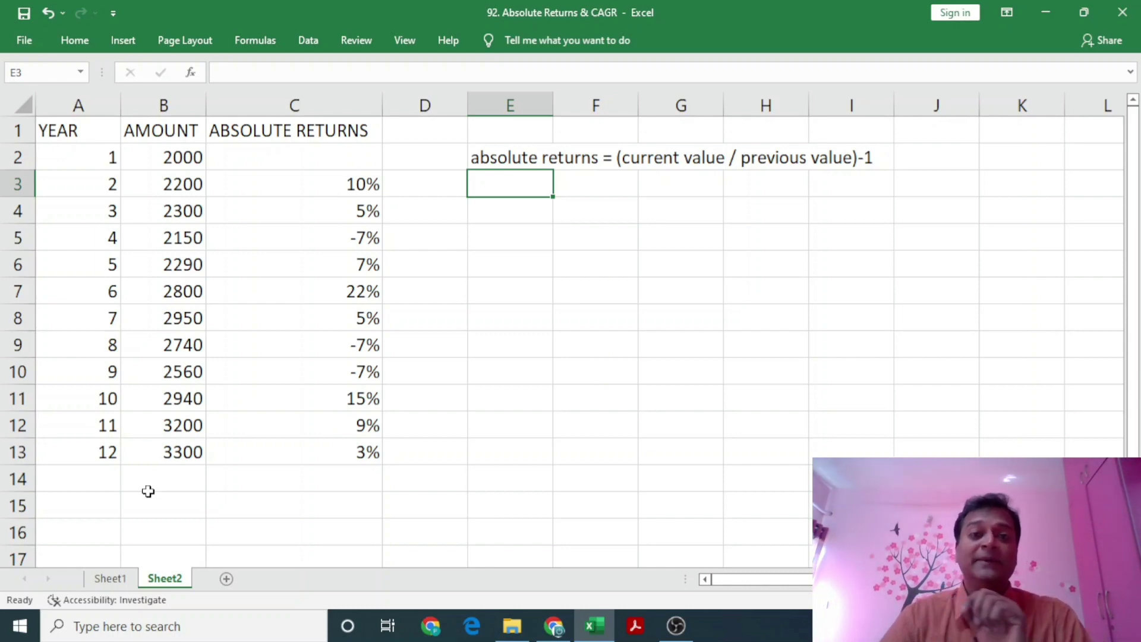
{"action": "key", "text": "Left"}
{"action": "key", "text": "Left"}
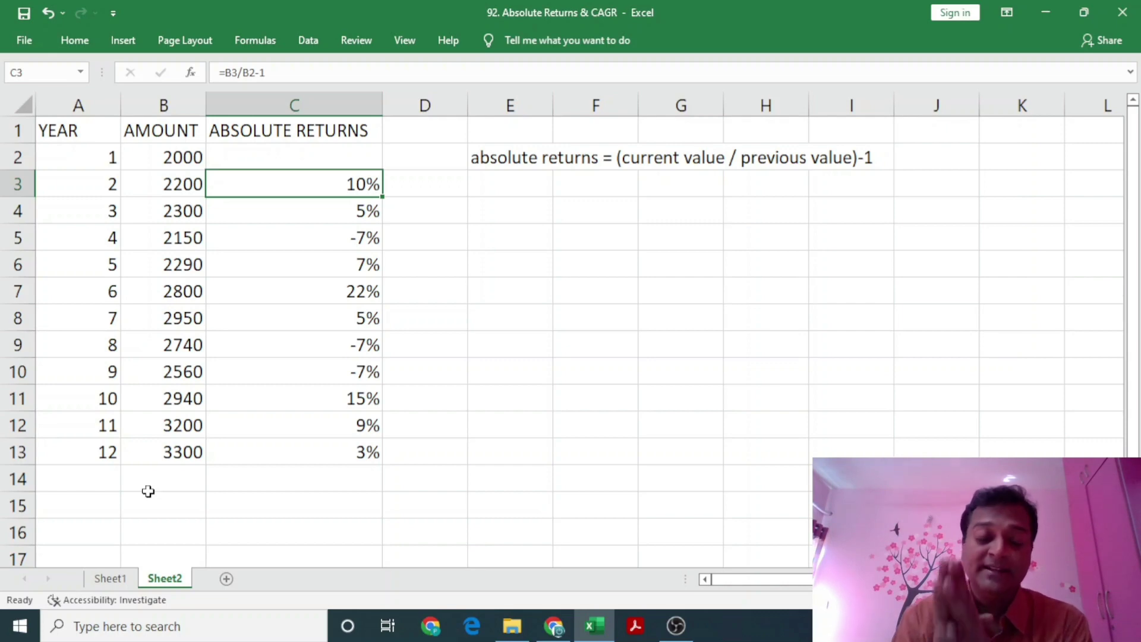
{"action": "key", "text": "Right"}
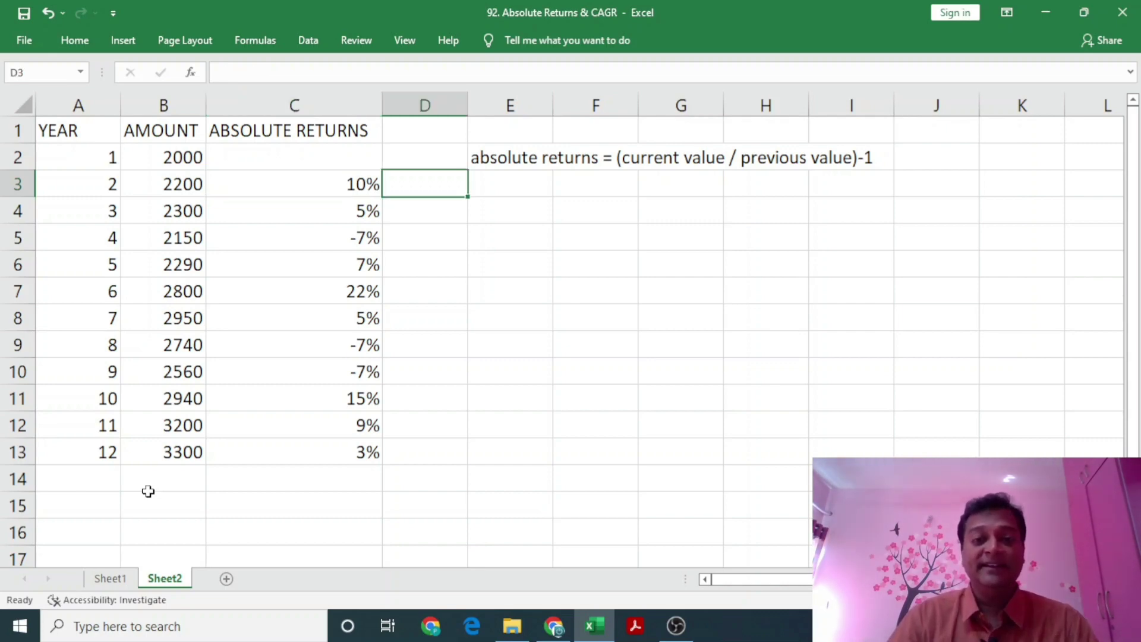
{"action": "key", "text": "Right"}
{"action": "key", "text": "Down"}
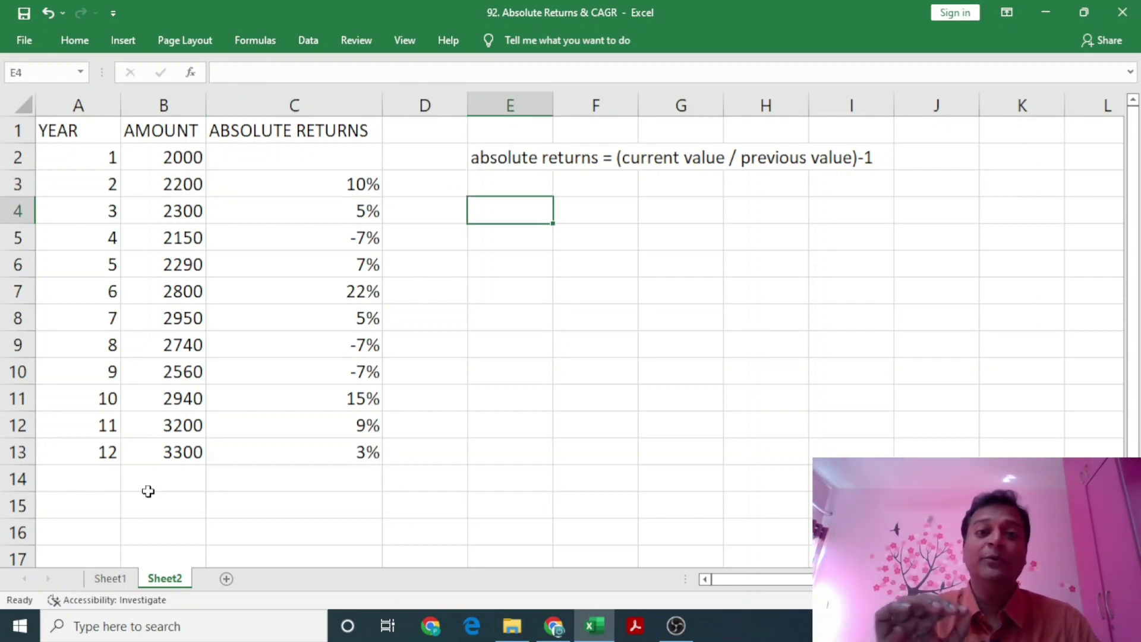
{"action": "type", "text": "cagr"}
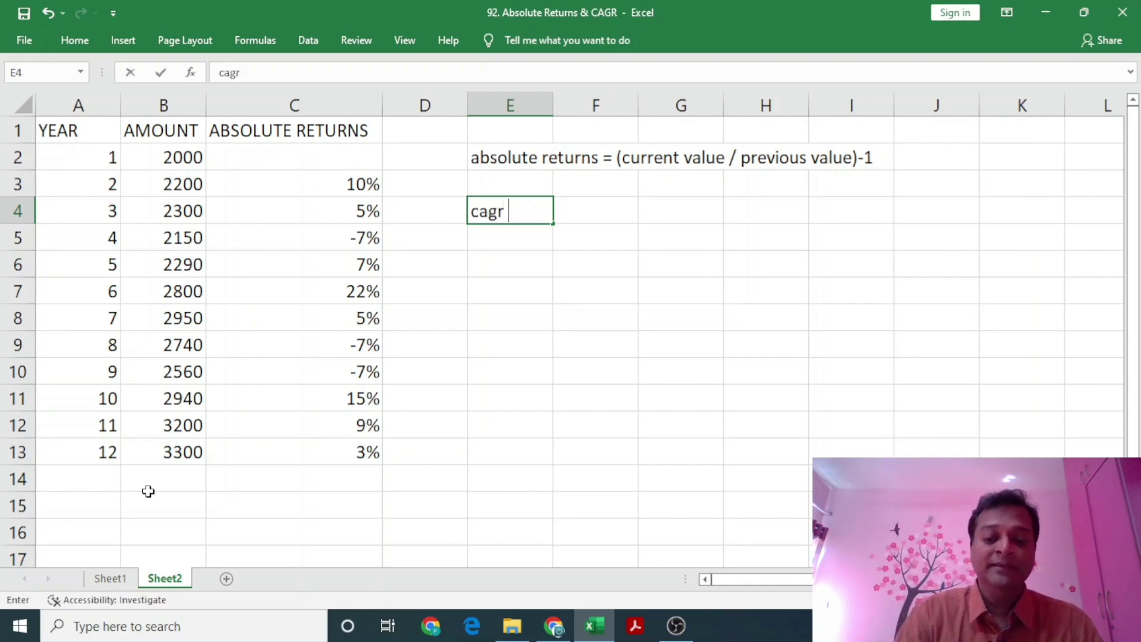
{"action": "type", "text": " ="}
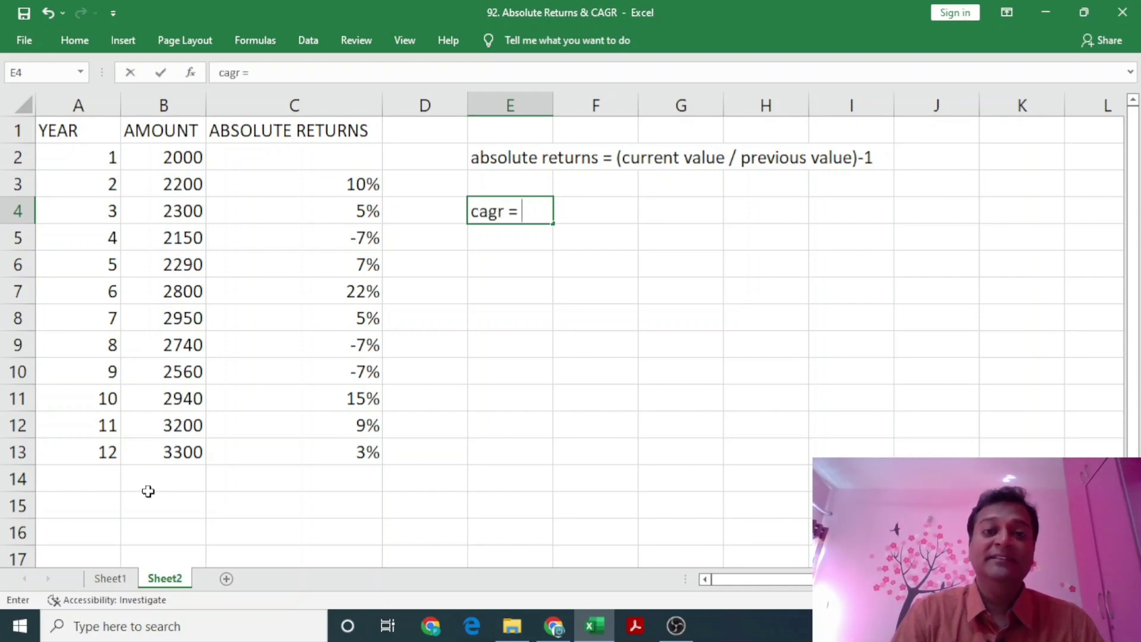
{"action": "key", "text": "BackSpace"}
{"action": "key", "text": "BackSpace"}
{"action": "key", "text": "BackSpace"}
{"action": "key", "text": "BackSpace"}
{"action": "key", "text": "BackSpace"}
{"action": "key", "text": "BackSpace"}
{"action": "key", "text": "Return"}
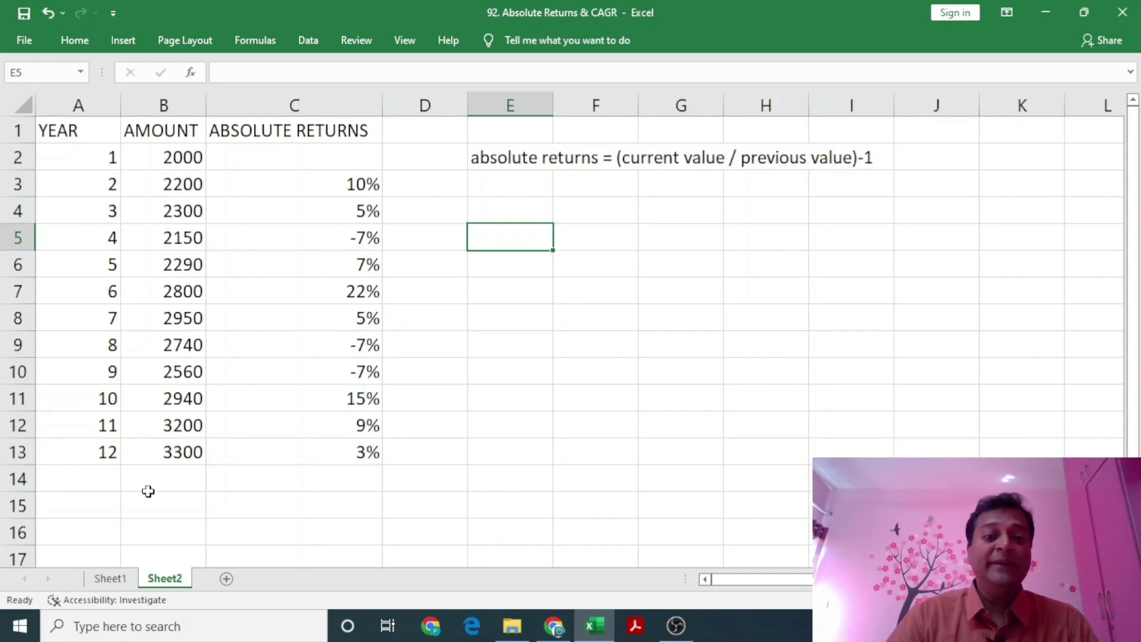
Step: Label cell B15 'CAGR'
{"action": "key", "text": "Left"}
{"action": "key", "text": "Down"}
{"action": "key", "text": "Down"}
{"action": "key", "text": "Down"}
{"action": "key", "text": "Down"}
{"action": "key", "text": "Down"}
{"action": "key", "text": "Down"}
{"action": "key", "text": "Down"}
{"action": "key", "text": "Down"}
{"action": "key", "text": "Down"}
{"action": "key", "text": "Down"}
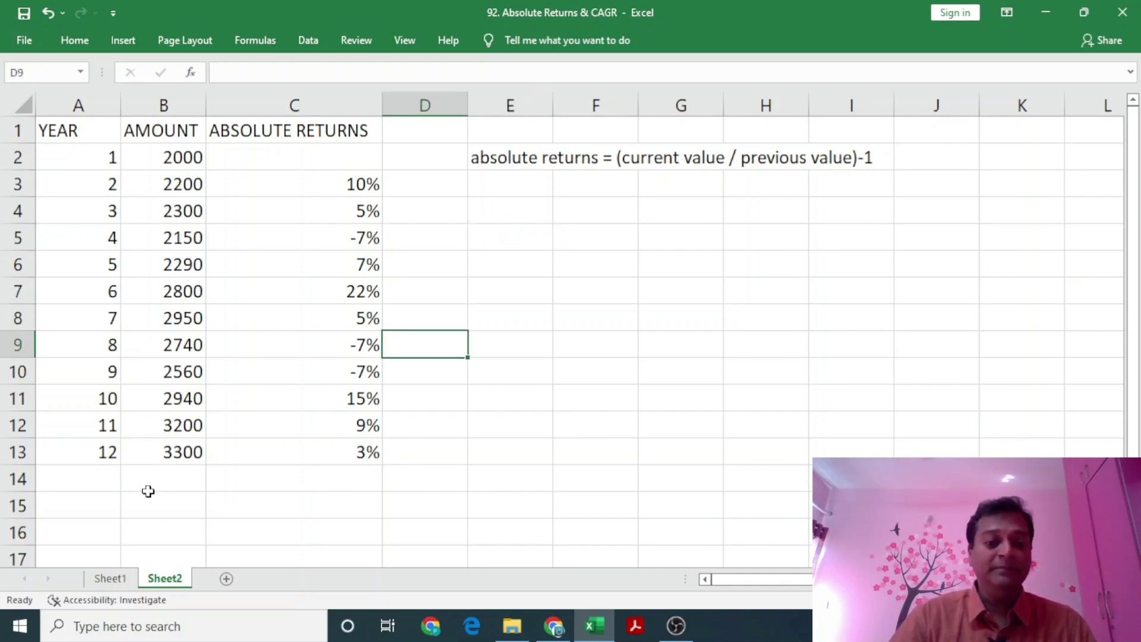
{"action": "key", "text": "Left"}
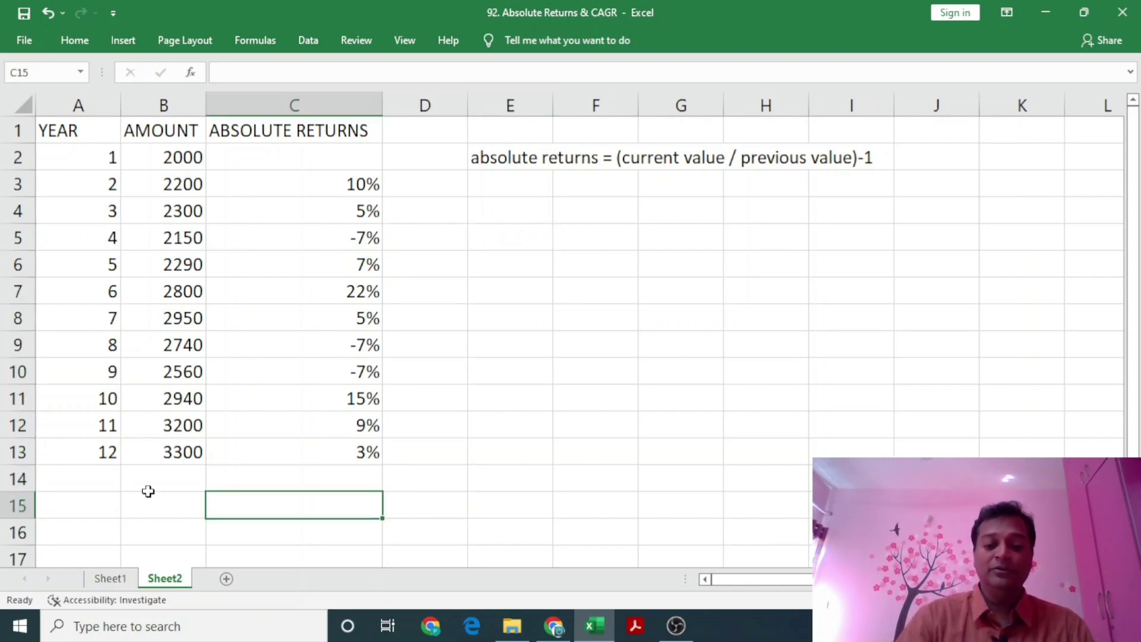
{"action": "key", "text": "Left"}
{"action": "type", "text": "CAGR"}
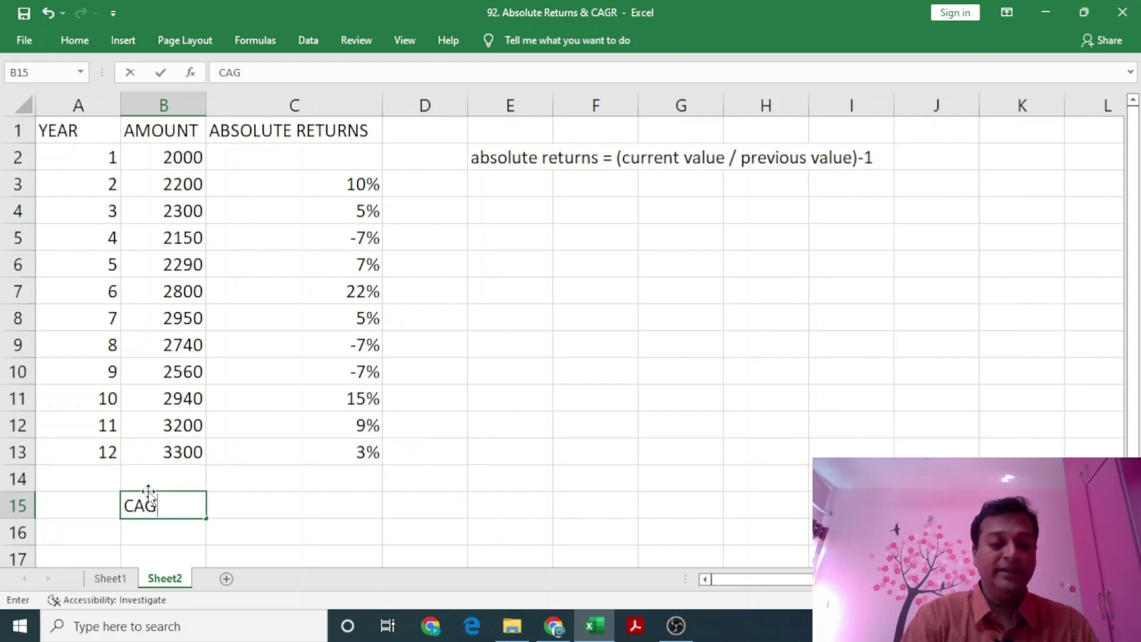
{"action": "key", "text": "Tab"}
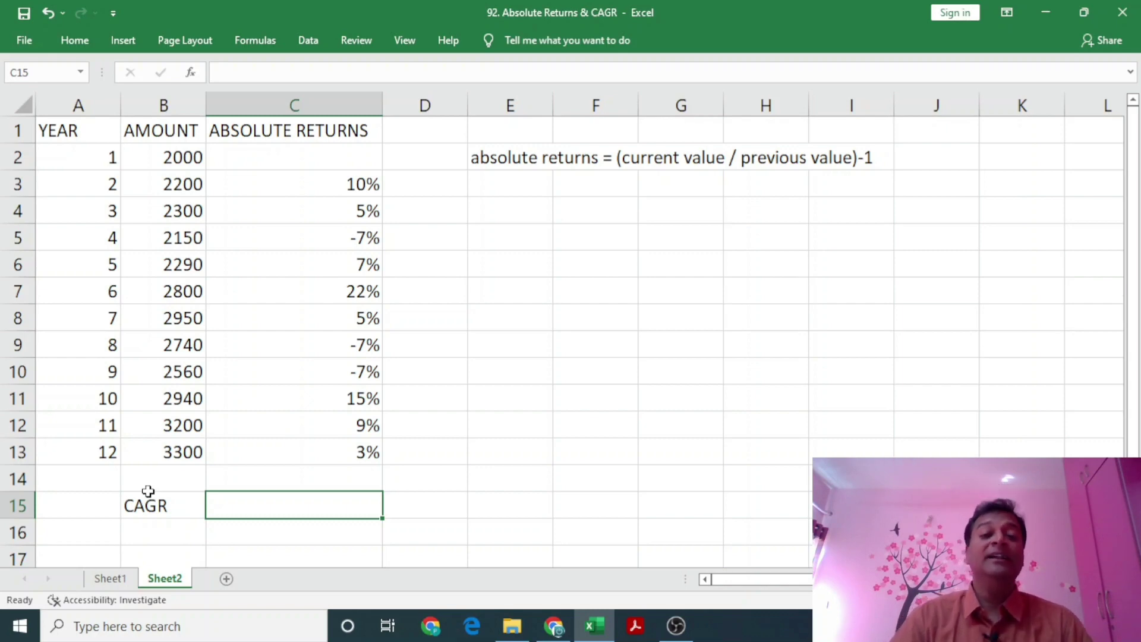
Step: Begin C15's formula with the growth ratio =(B13/B2)
{"action": "type", "text": "="}
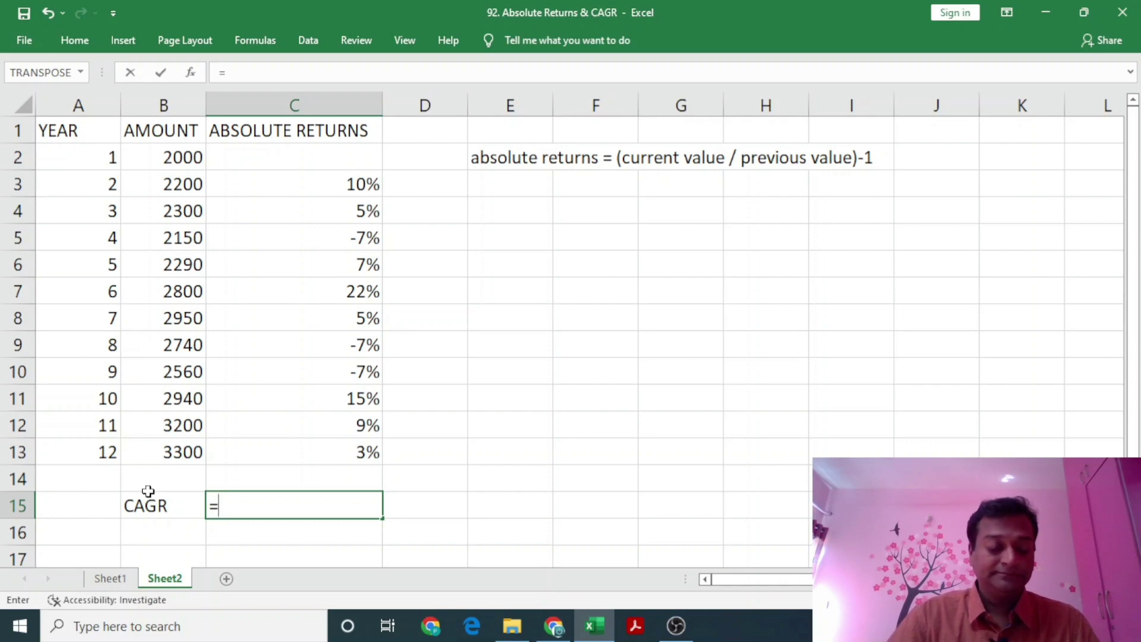
{"action": "type", "text": "("}
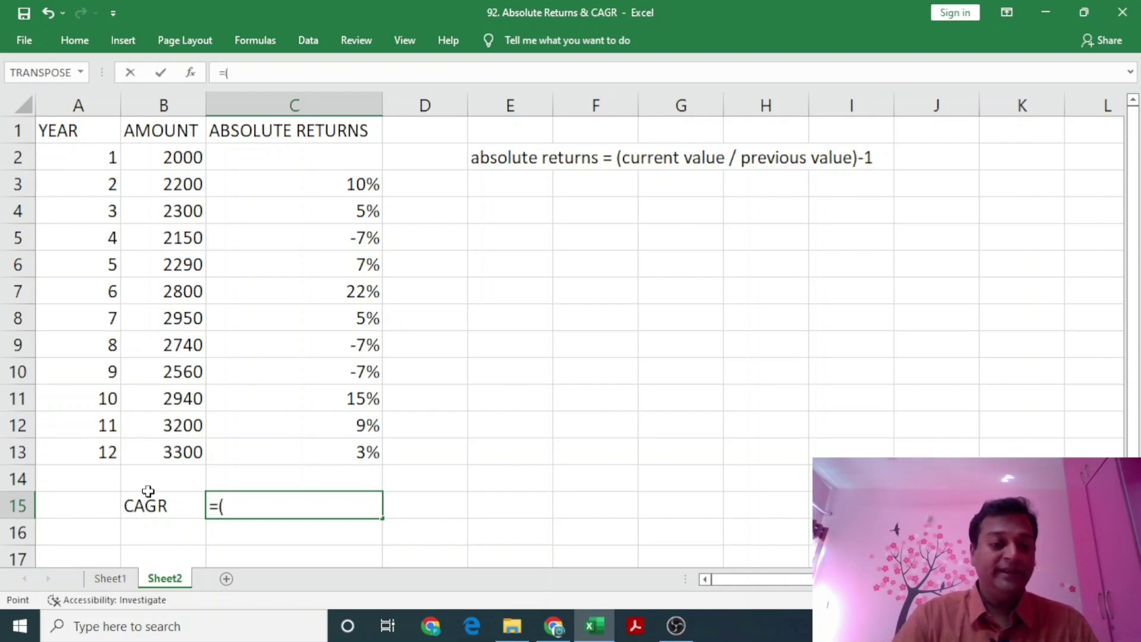
{"action": "key", "text": "Up"}
{"action": "key", "text": "Up"}
{"action": "key", "text": "Left"}
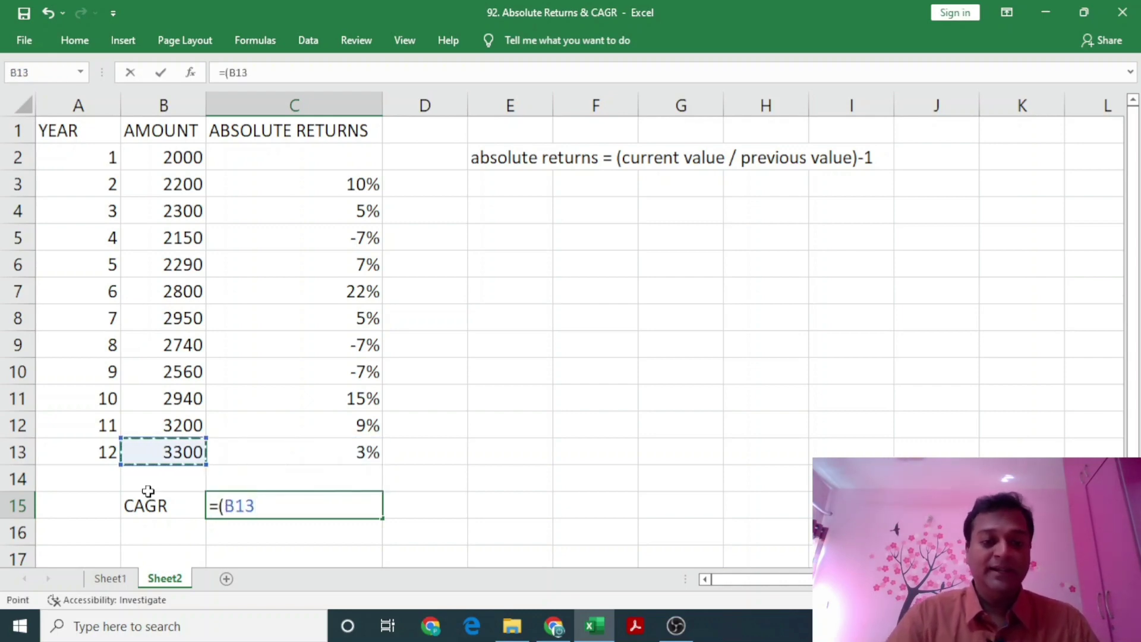
{"action": "type", "text": "/"}
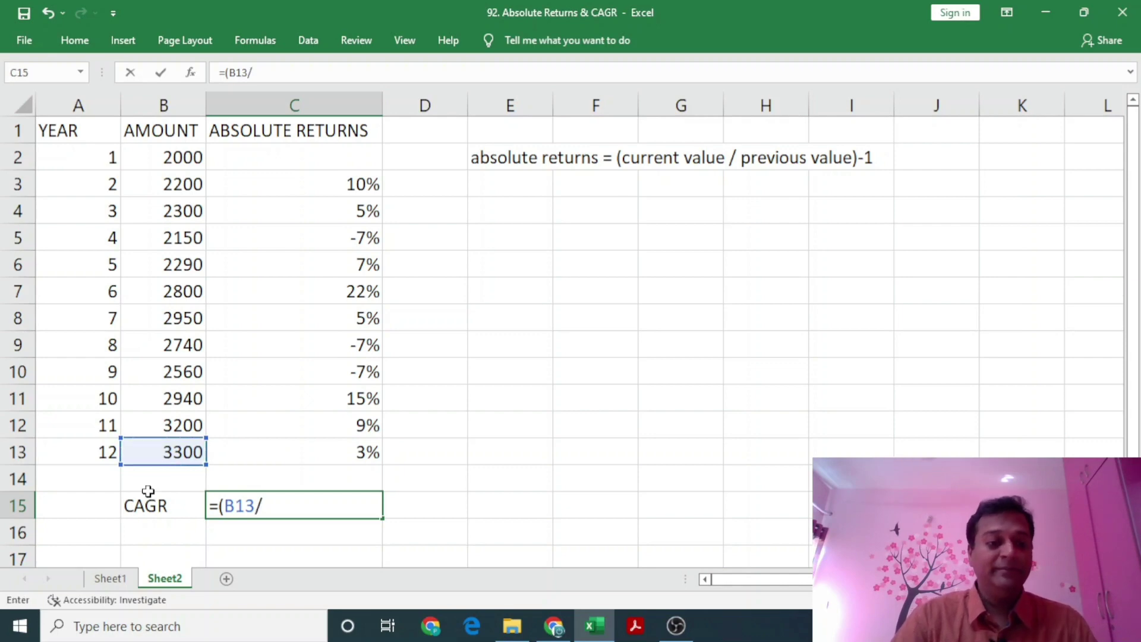
{"action": "key", "text": "Up"}
{"action": "key", "text": "Left"}
{"action": "key", "text": "Up"}
{"action": "key", "text": "Up"}
{"action": "key", "text": "Up"}
{"action": "key", "text": "Up"}
{"action": "key", "text": "Up"}
{"action": "key", "text": "Up"}
{"action": "key", "text": "Up"}
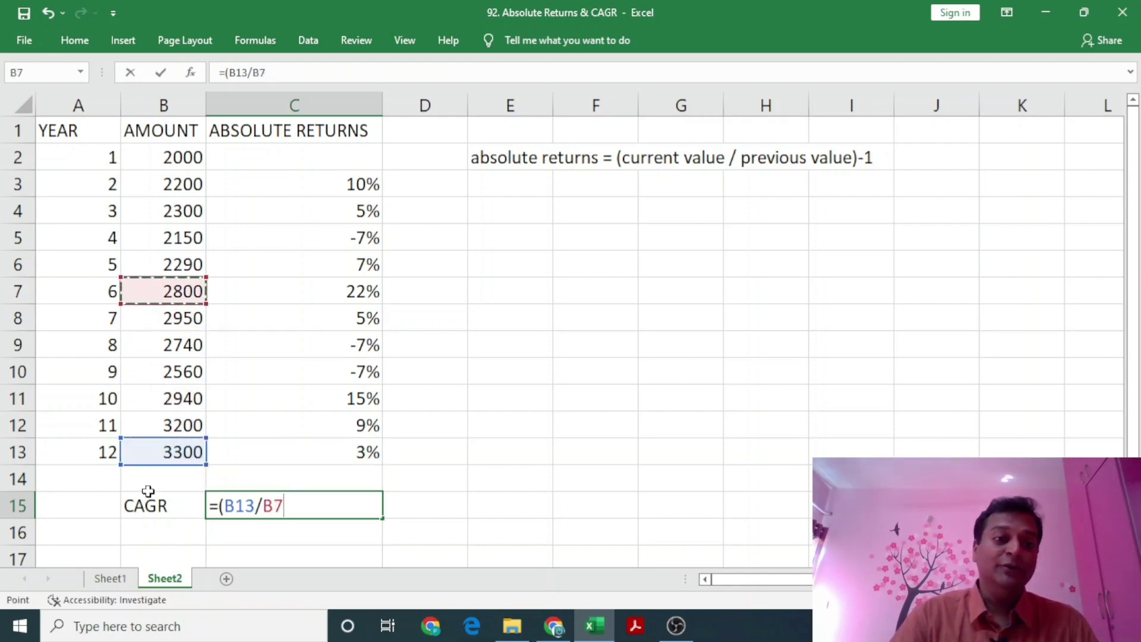
{"action": "key", "text": "Up"}
{"action": "key", "text": "Up"}
{"action": "key", "text": "Up"}
{"action": "key", "text": "Up"}
{"action": "key", "text": "Up"}
{"action": "key", "text": "Up"}
{"action": "key", "text": "Down"}
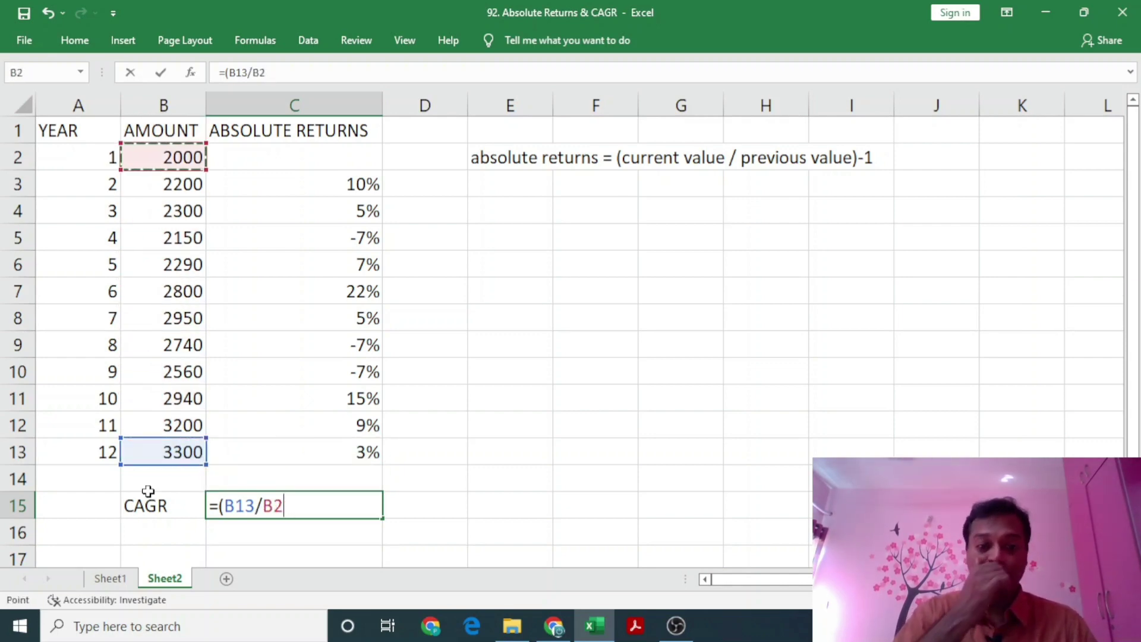
{"action": "type", "text": ")"}
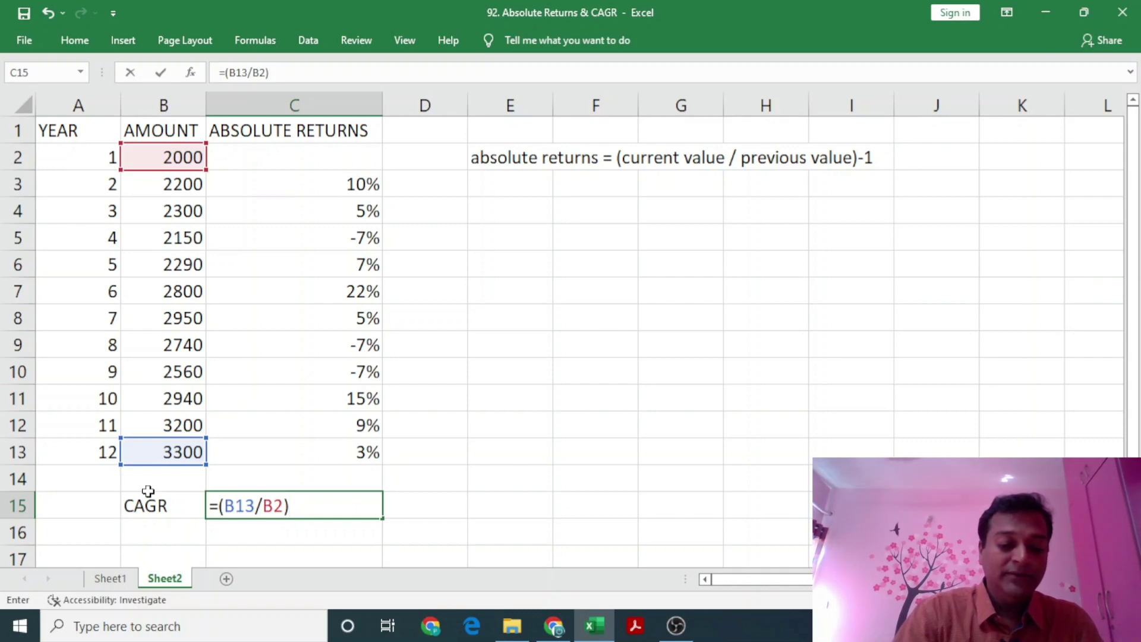
Step: Complete it with the exponent ^(1/(A13-A2))-1, so C15 shows 5%
{"action": "type", "text": "^"}
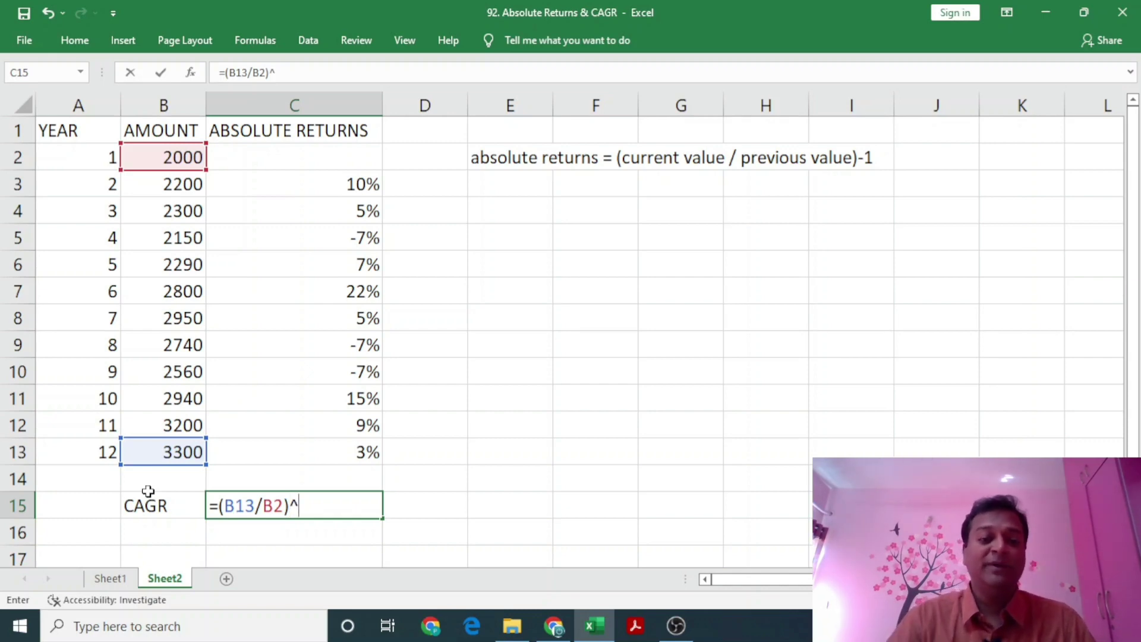
{"action": "type", "text": "("}
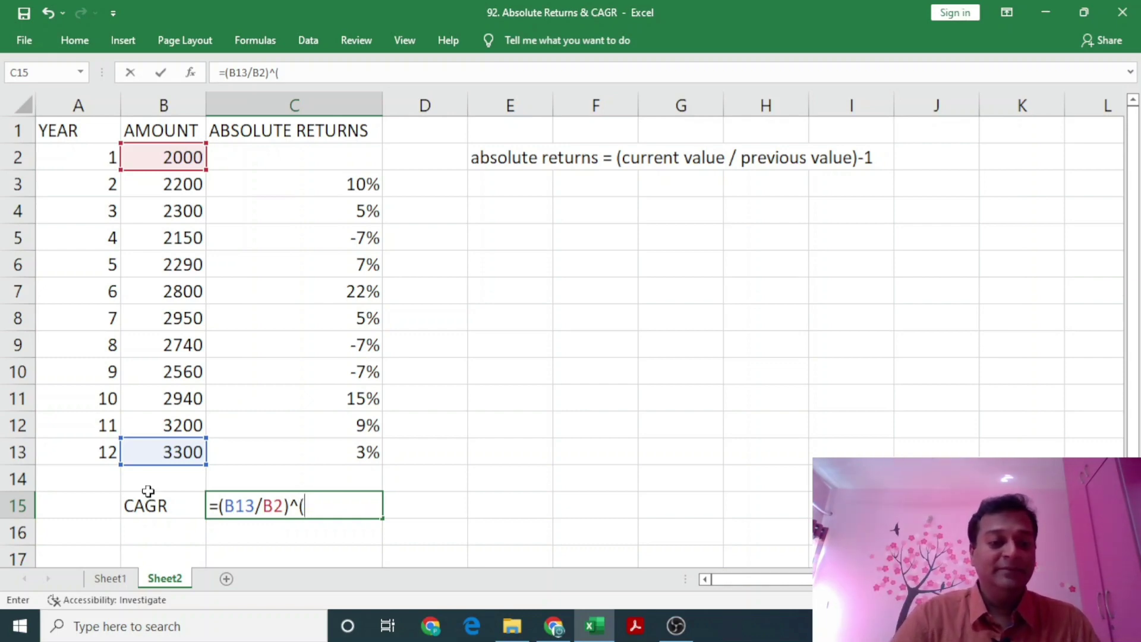
{"action": "key", "text": "Up"}
{"action": "key", "text": "Up"}
{"action": "key", "text": "Left"}
{"action": "key", "text": "Left"}
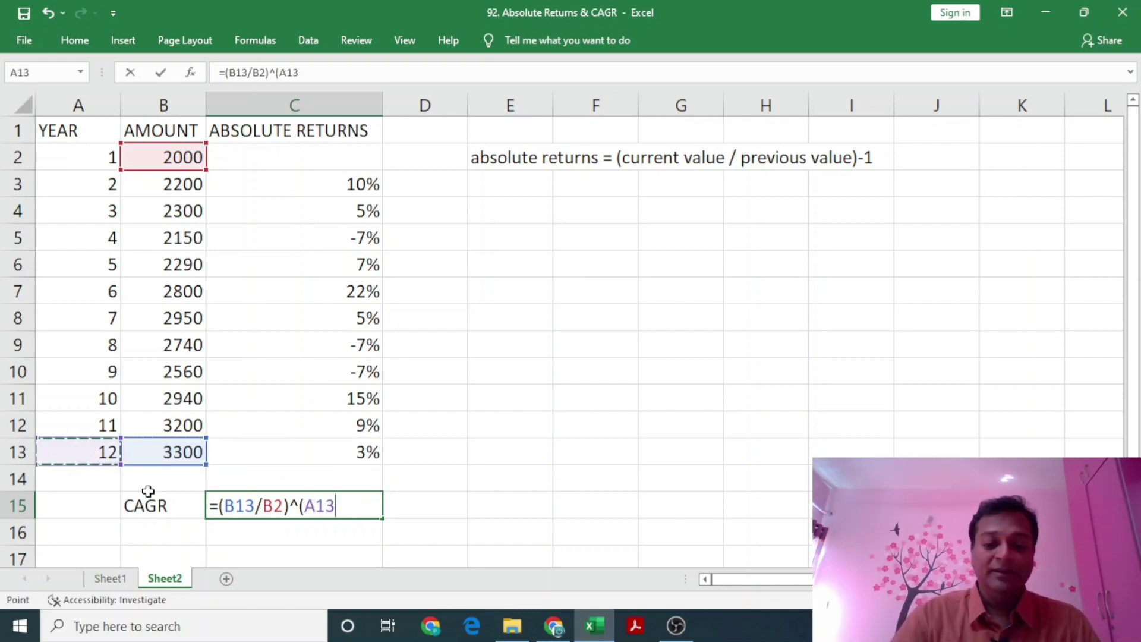
{"action": "key", "text": "BackSpace"}
{"action": "key", "text": "BackSpace"}
{"action": "key", "text": "BackSpace"}
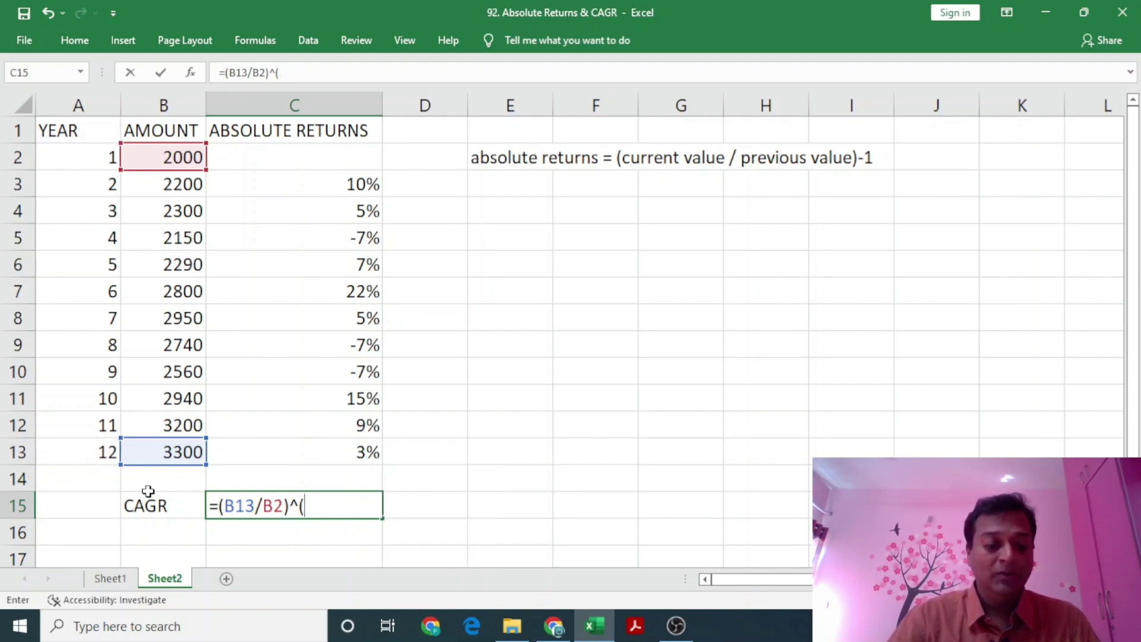
{"action": "type", "text": "1/"}
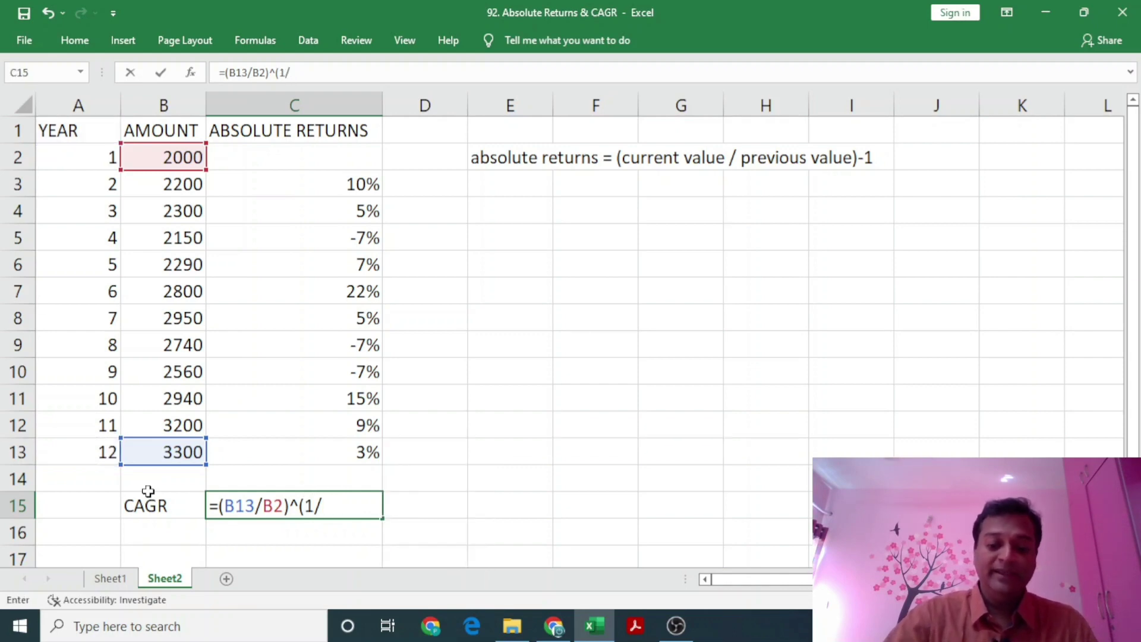
{"action": "type", "text": "("}
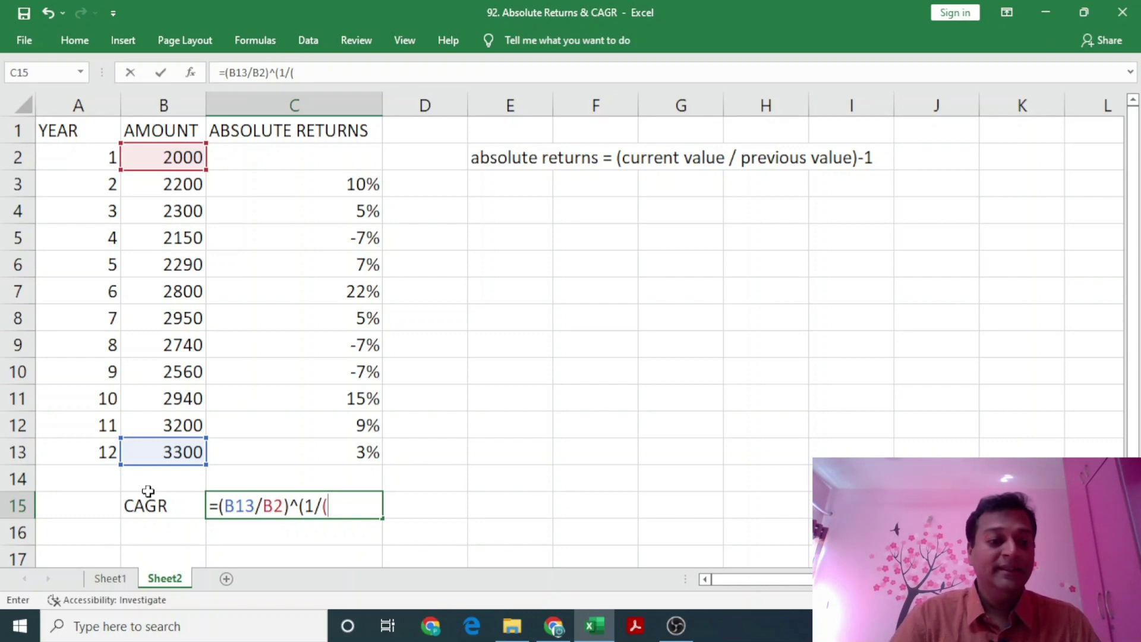
{"action": "key", "text": "Left"}
{"action": "key", "text": "Left"}
{"action": "key", "text": "Up"}
{"action": "key", "text": "Up"}
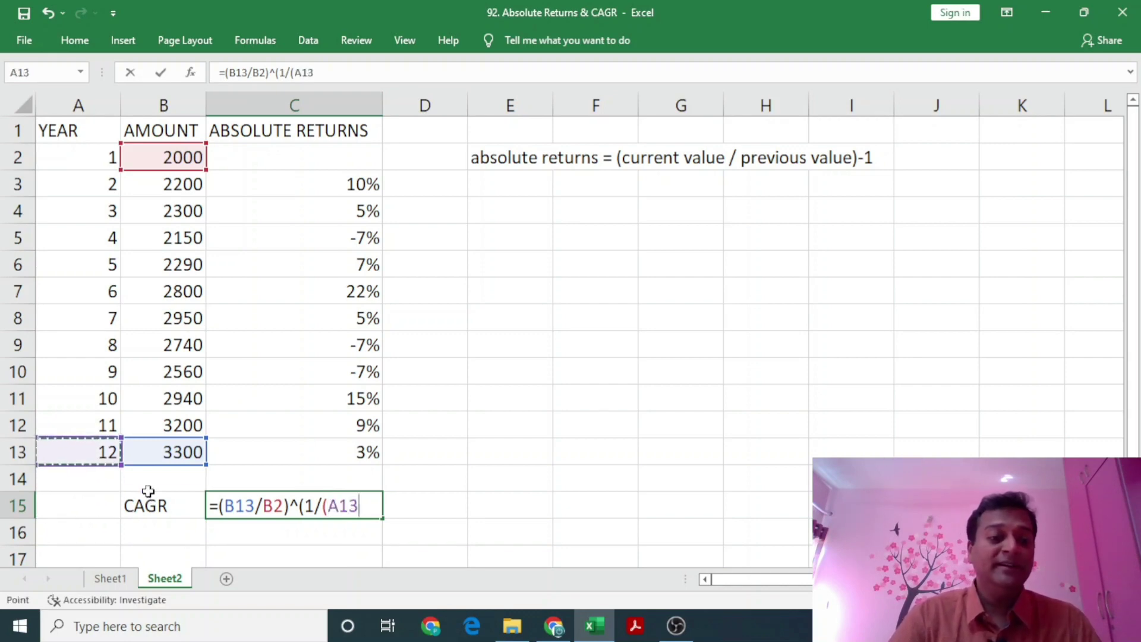
{"action": "key", "text": "Up"}
{"action": "key", "text": "Down"}
{"action": "type", "text": "-"}
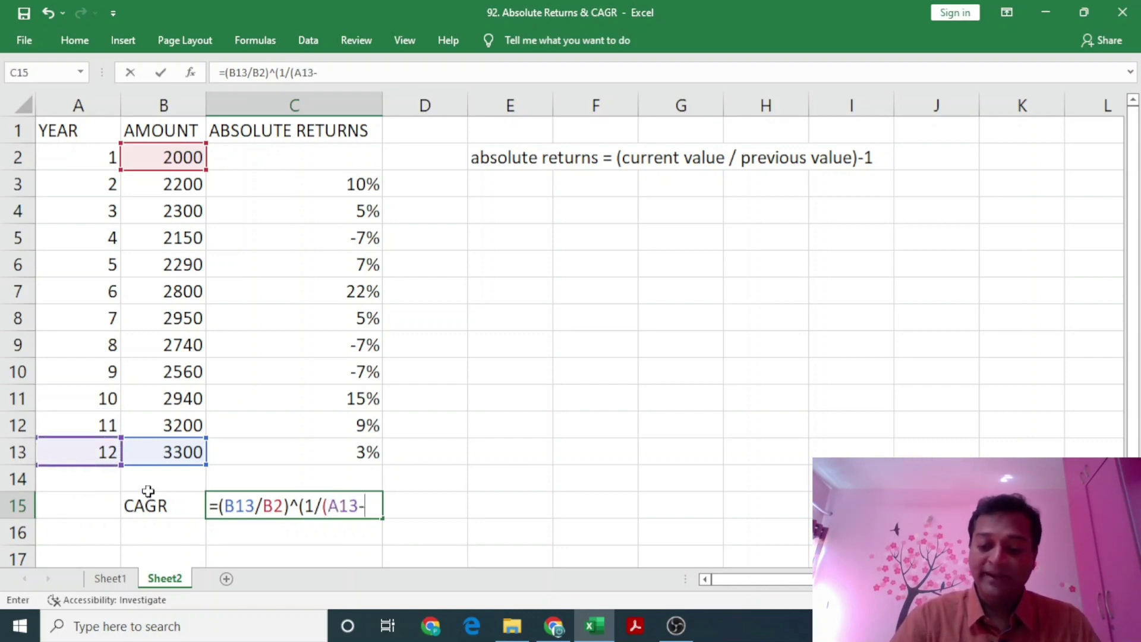
{"action": "key", "text": "Up"}
{"action": "key", "text": "Up"}
{"action": "key", "text": "Up"}
{"action": "key", "text": "Up"}
{"action": "key", "text": "Up"}
{"action": "key", "text": "Up"}
{"action": "key", "text": "Up"}
{"action": "key", "text": "Up"}
{"action": "key", "text": "Up"}
{"action": "key", "text": "Up"}
{"action": "key", "text": "Up"}
{"action": "key", "text": "Up"}
{"action": "key", "text": "Left"}
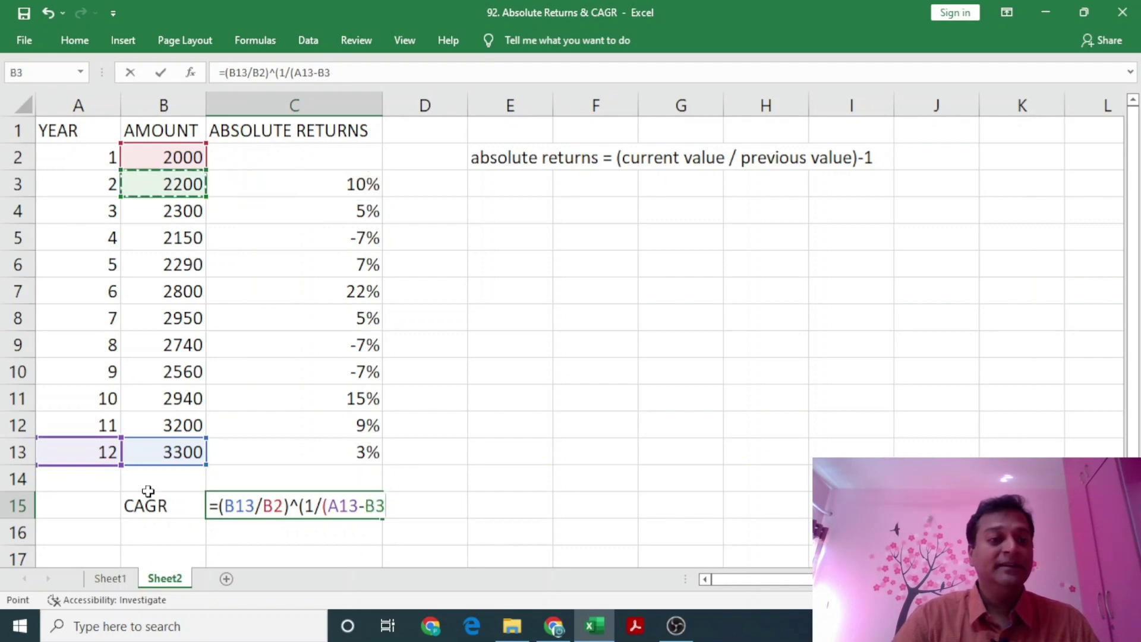
{"action": "key", "text": "Left"}
{"action": "key", "text": "Up"}
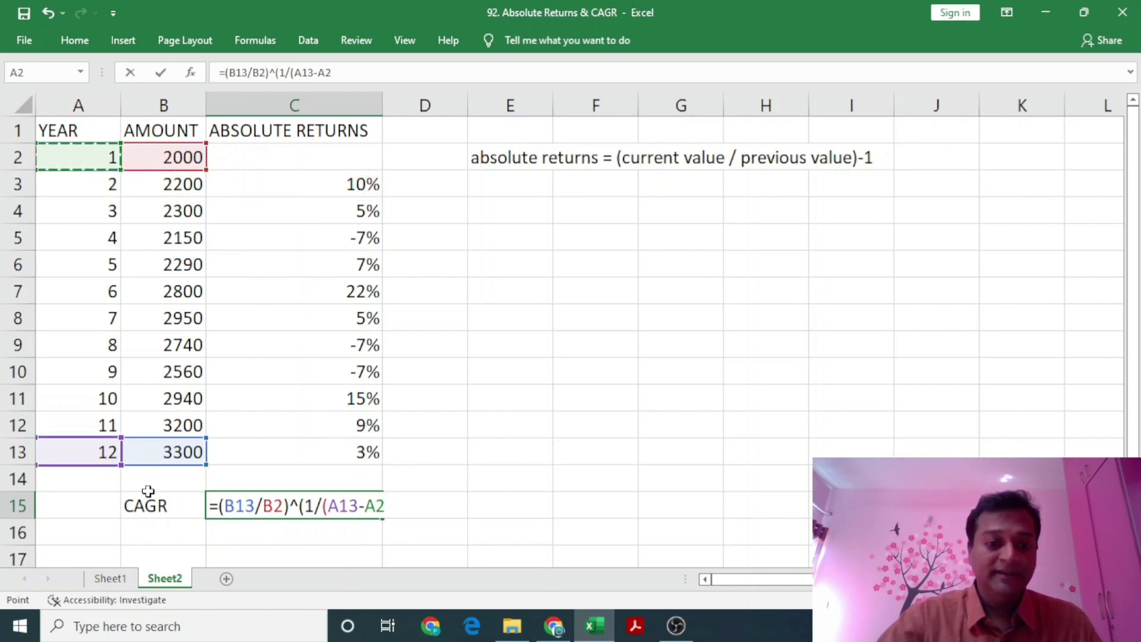
{"action": "type", "text": ")"}
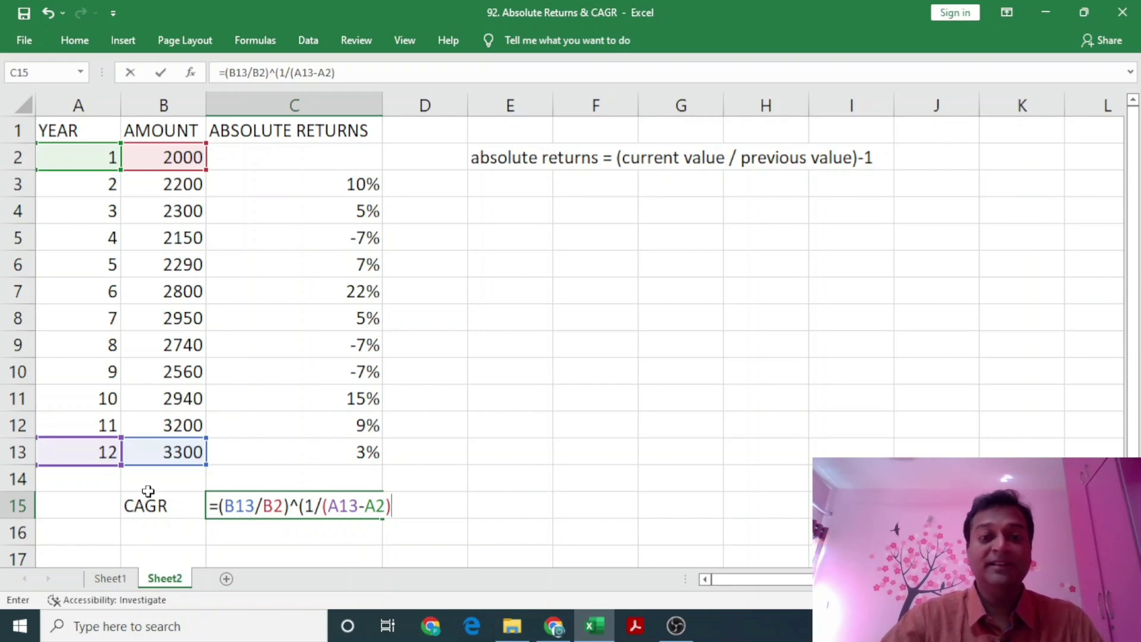
{"action": "type", "text": ")-"}
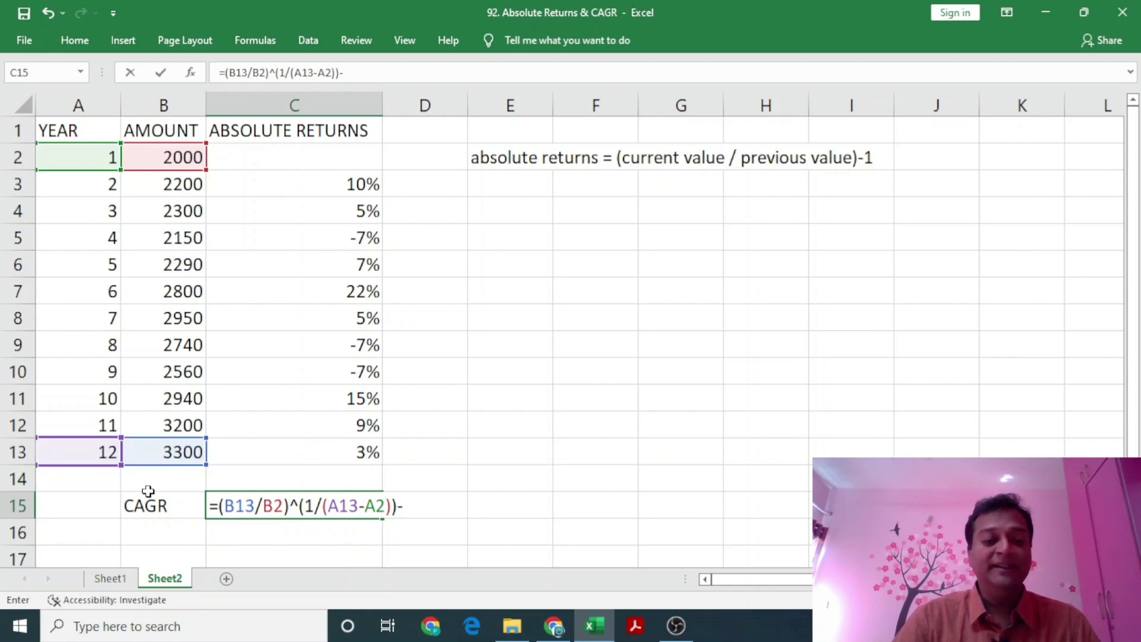
{"action": "type", "text": "1"}
{"action": "key", "text": "Return"}
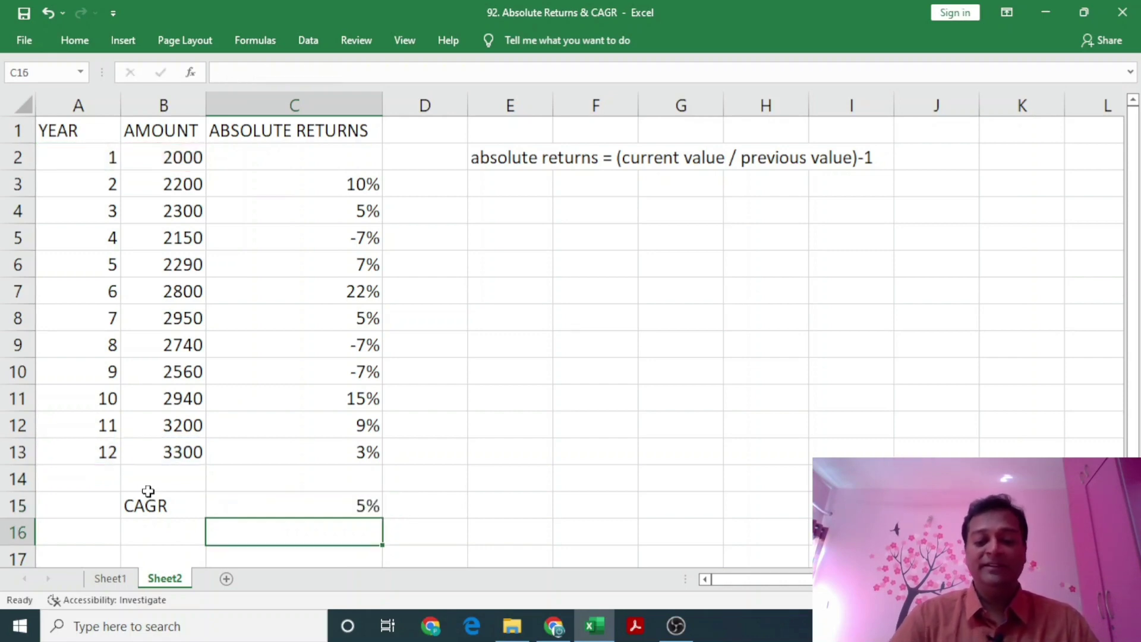
{"action": "key", "text": "Up"}
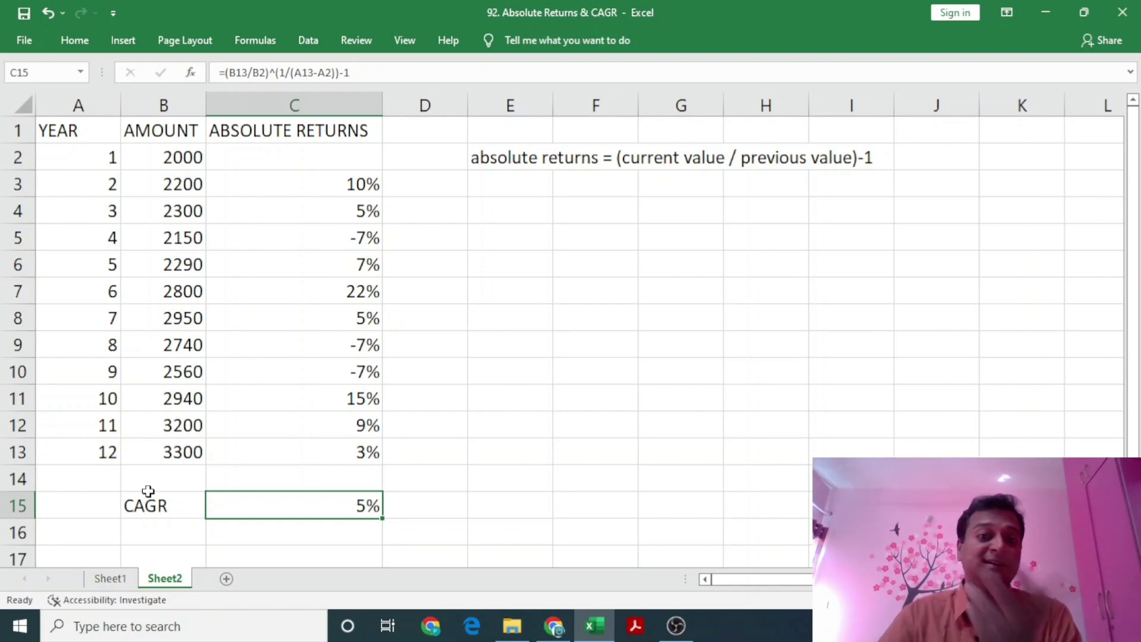
Step: Clear the absolute returns note out of cell E2
{"action": "key", "text": "Right"}
{"action": "key", "text": "Up"}
{"action": "key", "text": "Up"}
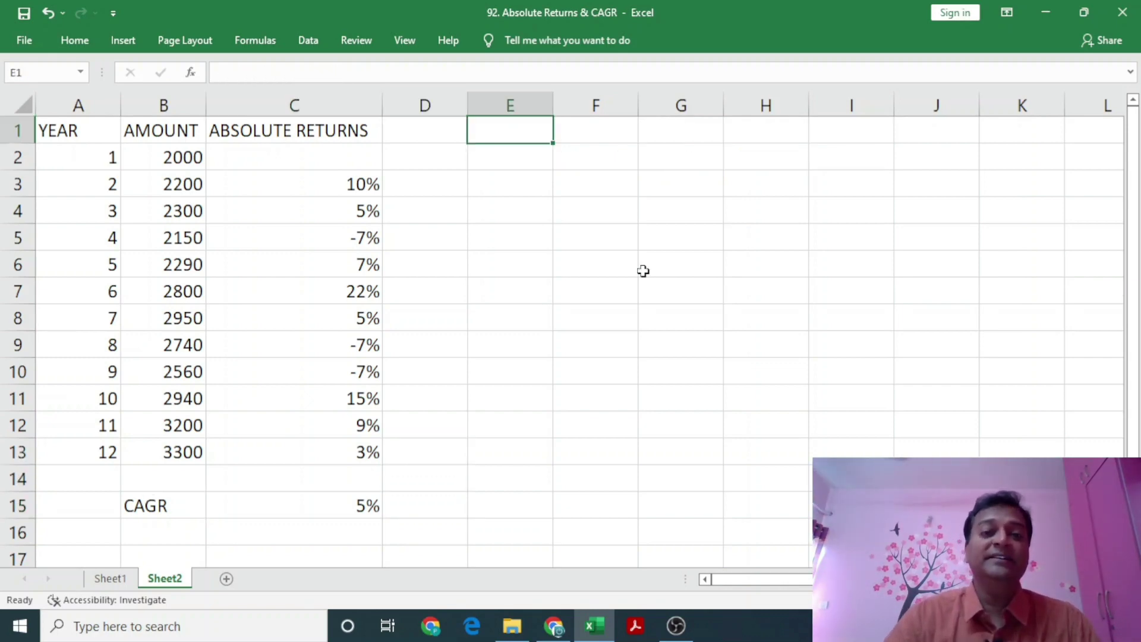
Step: Enter the heading 'CAGR' in E1 and the starting amount 2000 in E2
{"action": "key", "text": "Down"}
{"action": "key", "text": "Up"}
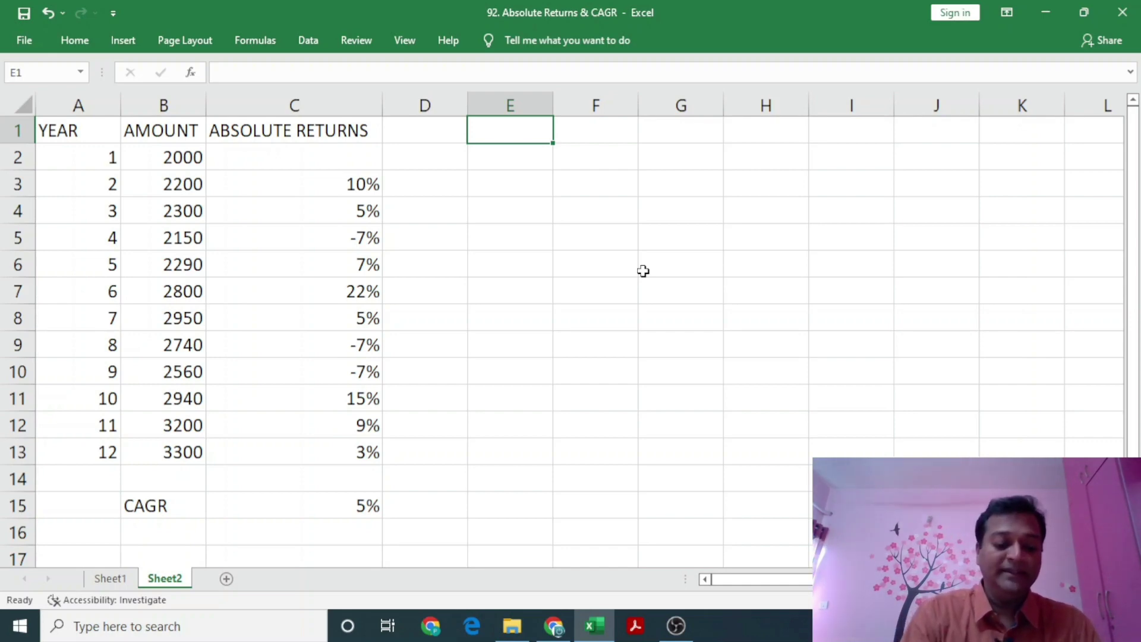
{"action": "type", "text": "CAGR"}
{"action": "key", "text": "Return"}
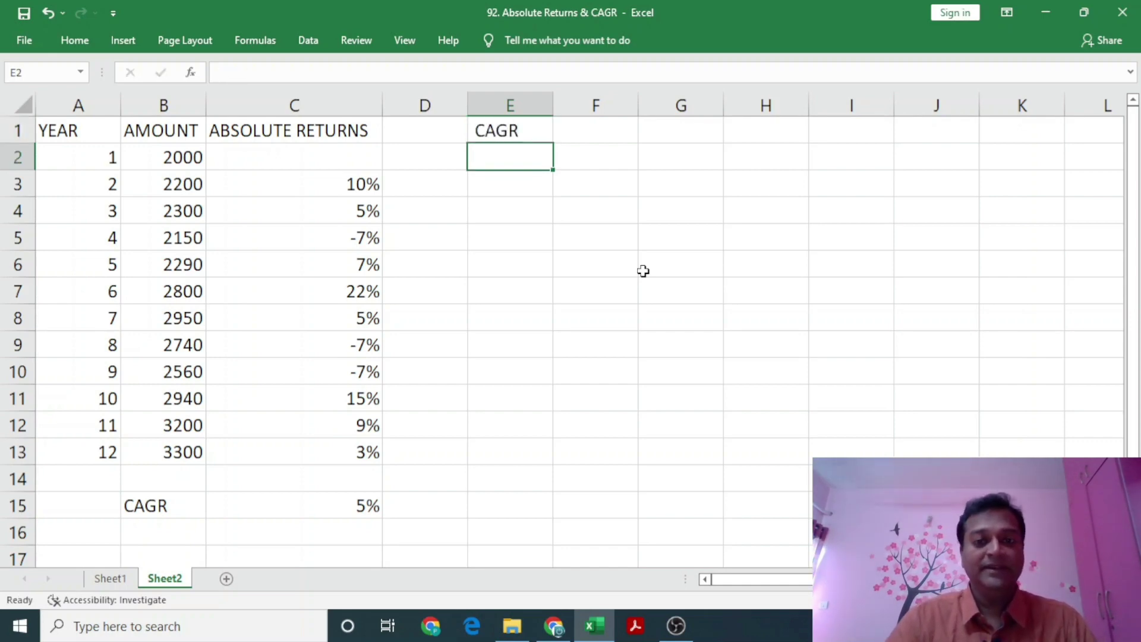
{"action": "type", "text": "2000"}
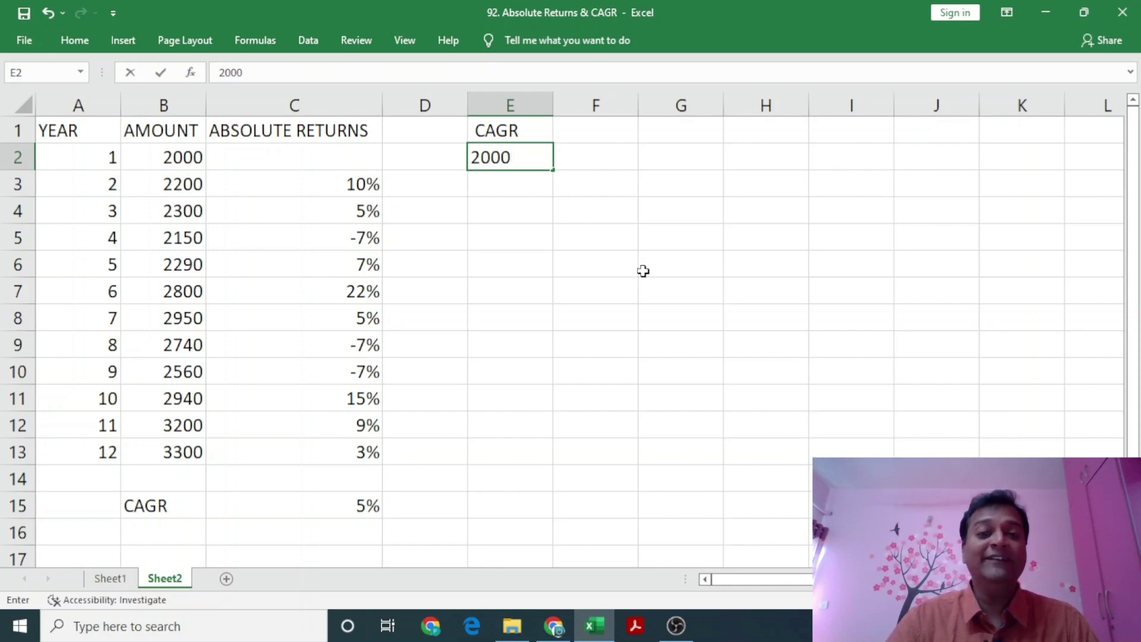
{"action": "key", "text": "Return"}
Step: Enter =E2*(1+C15) in E3, growing the amount to 2,093
{"action": "type", "text": "="}
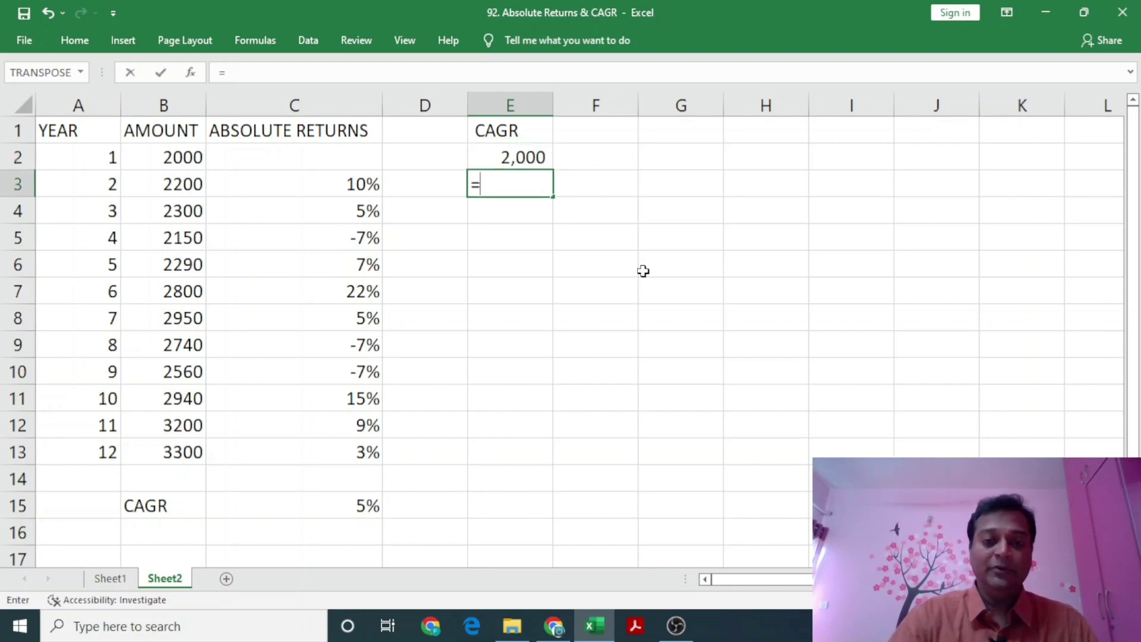
{"action": "key", "text": "Up"}
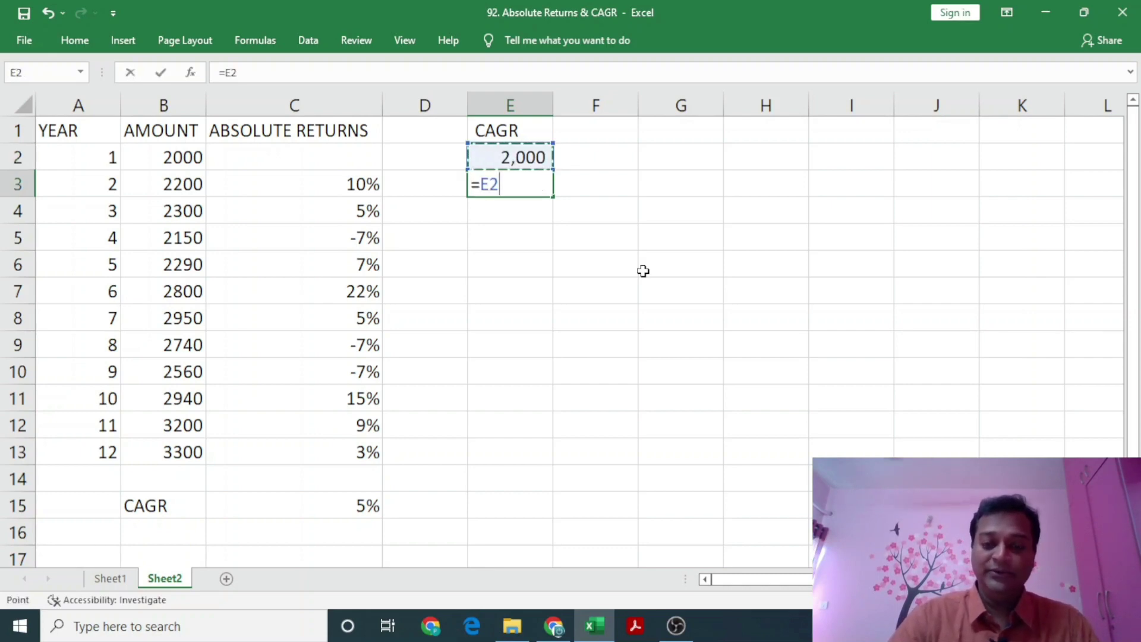
{"action": "type", "text": "*("}
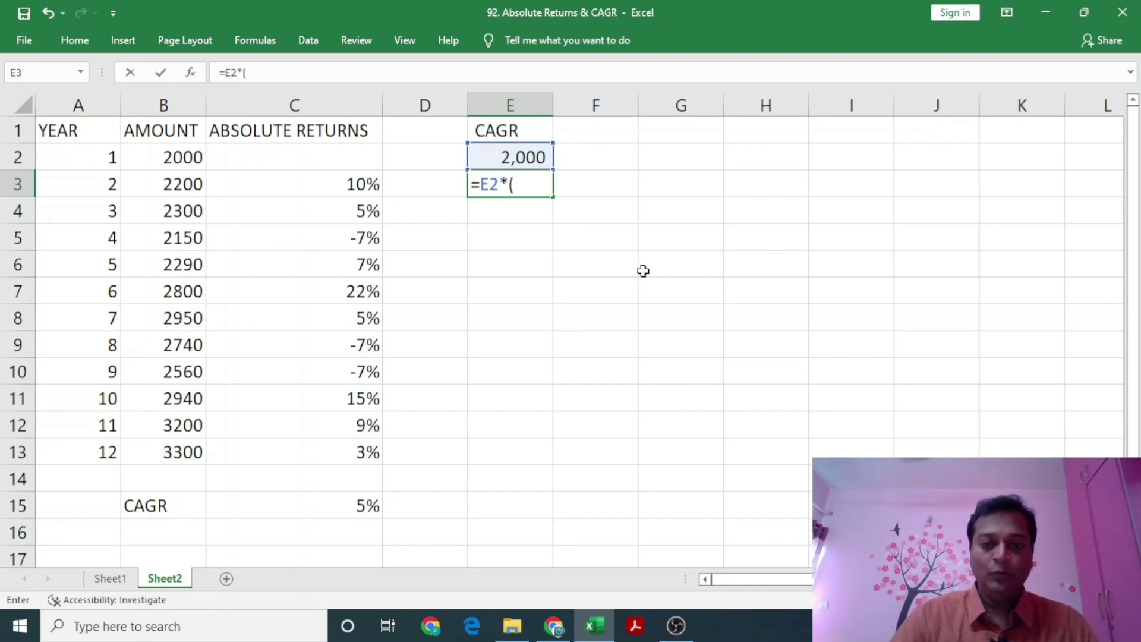
{"action": "type", "text": "1+"}
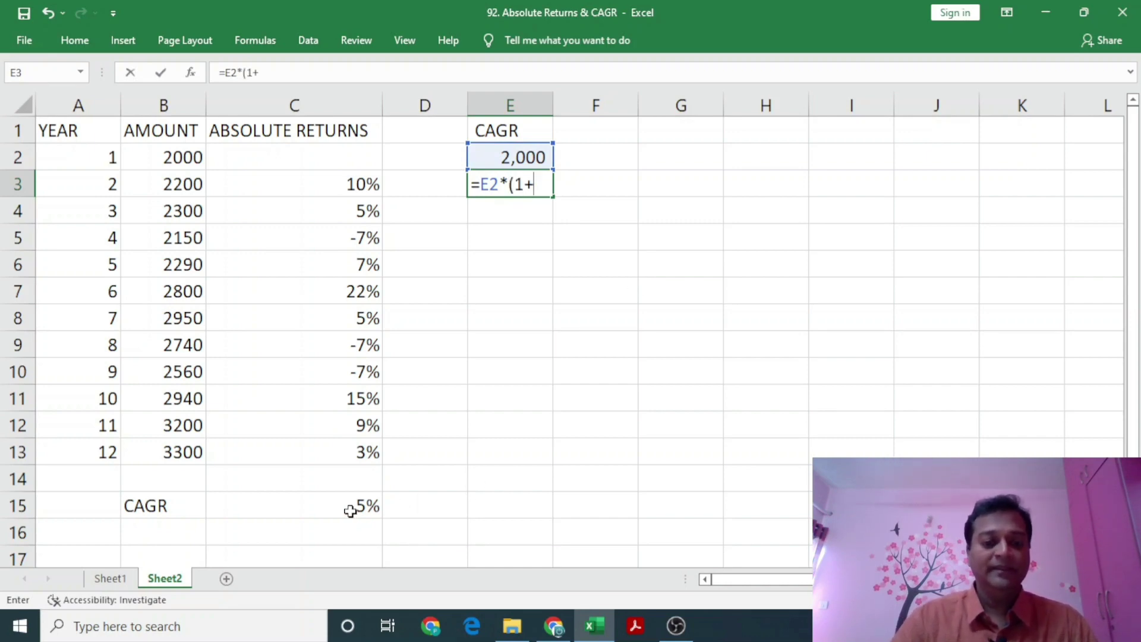
{"action": "left_click", "coordinate": [350, 511]}
{"action": "type", "text": ")"}
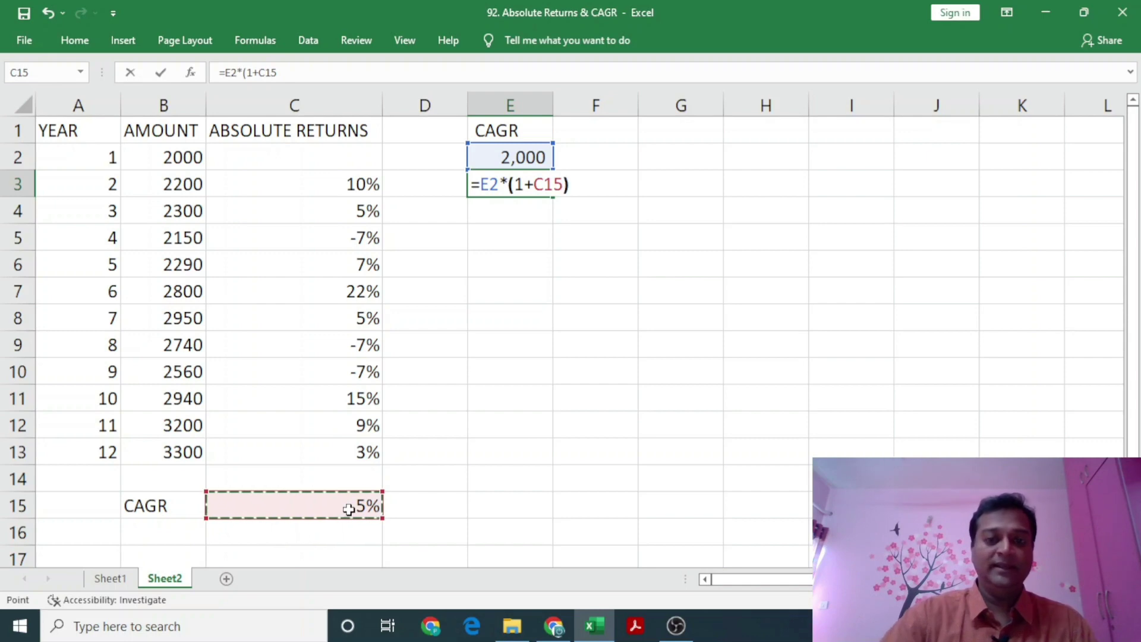
{"action": "key", "text": "Return"}
{"action": "key", "text": "Up"}
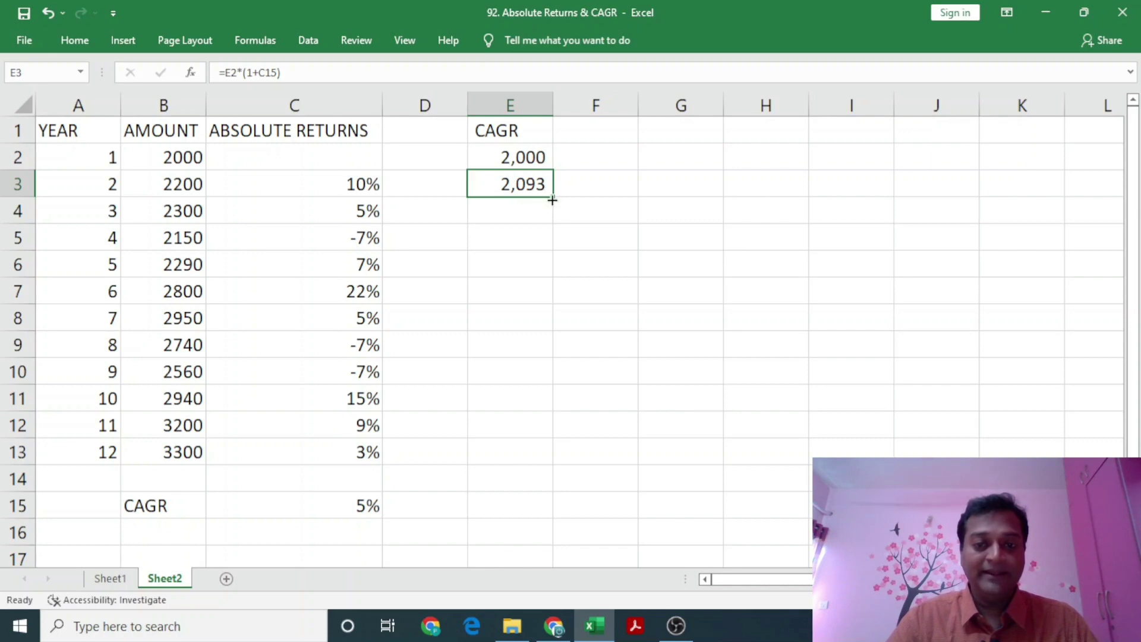
{"action": "mouse_move", "coordinate": [553, 200]}
{"action": "left_mouse_down"}
{"action": "mouse_move", "coordinate": [532, 452]}
{"action": "mouse_move", "coordinate": [552, 198]}
{"action": "left_mouse_up"}
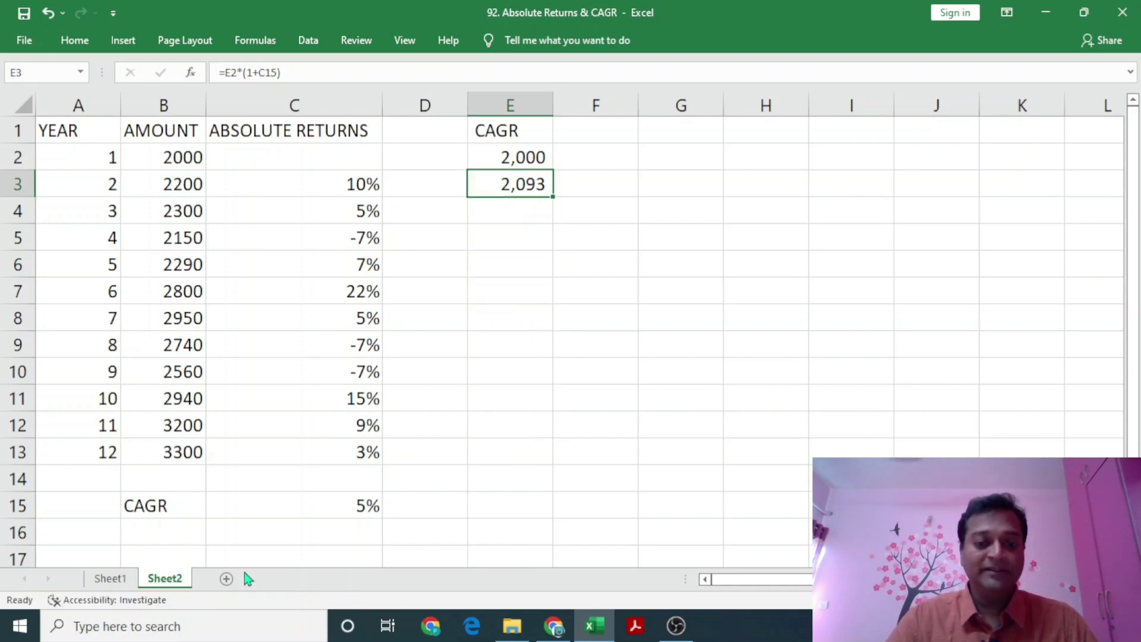
{"action": "left_click", "coordinate": [312, 513]}
{"action": "left_click", "coordinate": [518, 178]}
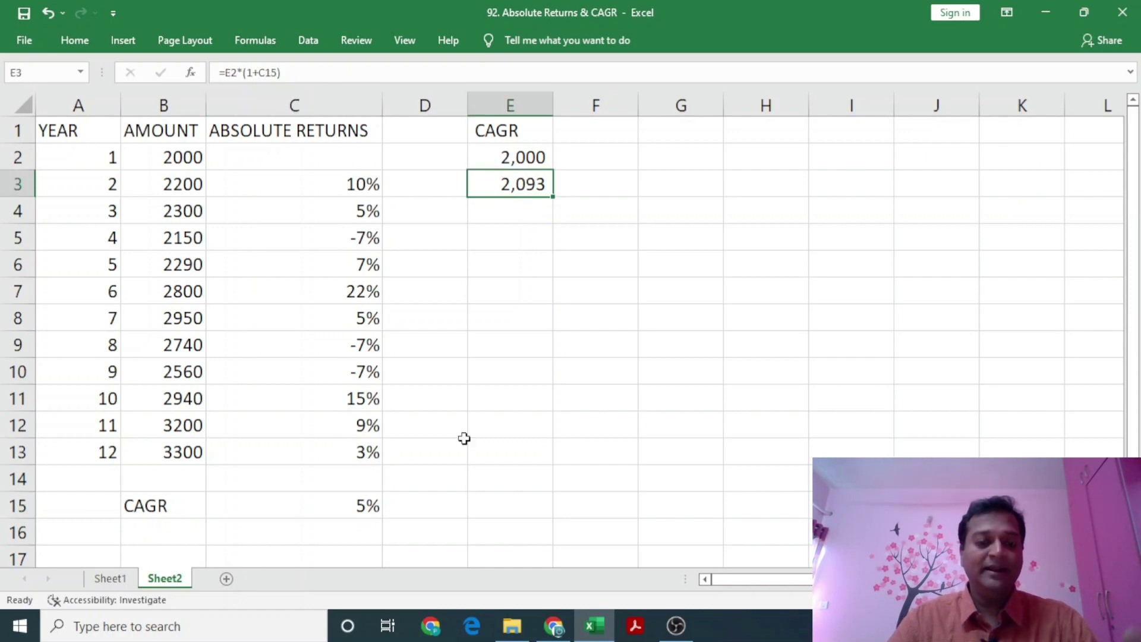
{"action": "left_click", "coordinate": [336, 531]}
{"action": "left_click", "coordinate": [514, 177]}
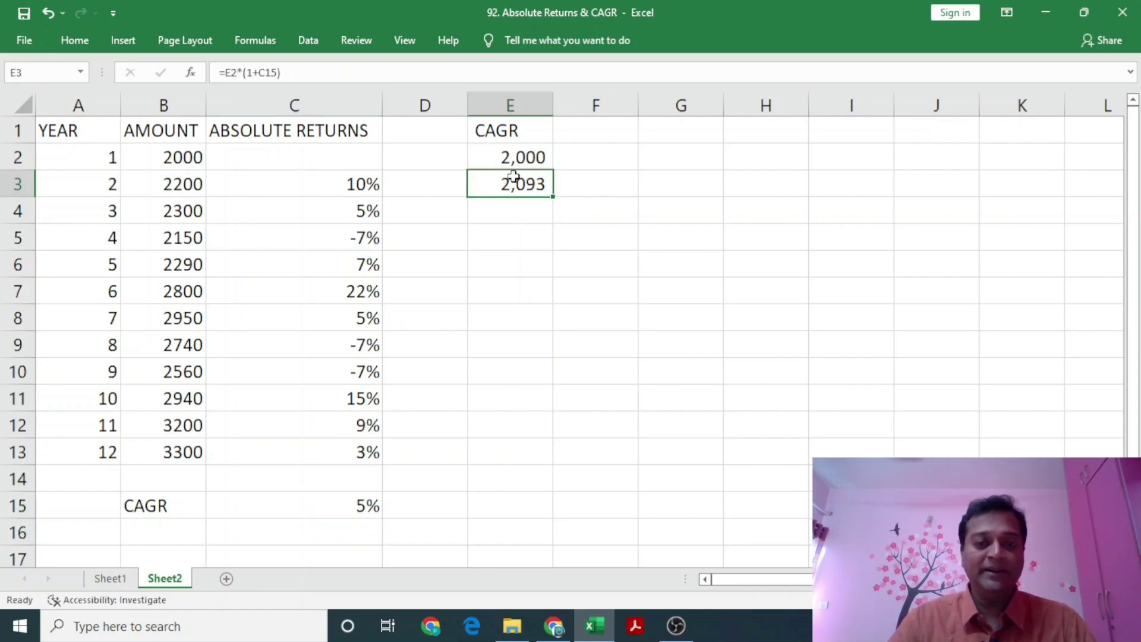
{"action": "left_click_drag", "start_coordinate": [553, 196], "coordinate": [555, 273]}
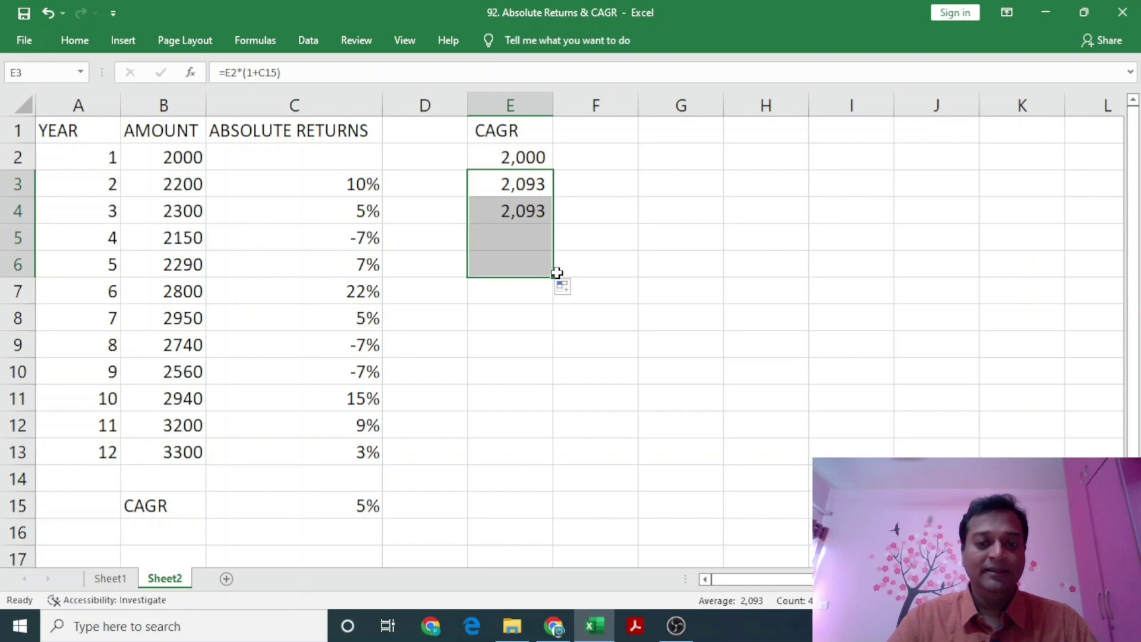
{"action": "left_click", "coordinate": [513, 212]}
{"action": "left_click", "coordinate": [499, 242]}
{"action": "left_click", "coordinate": [504, 212]}
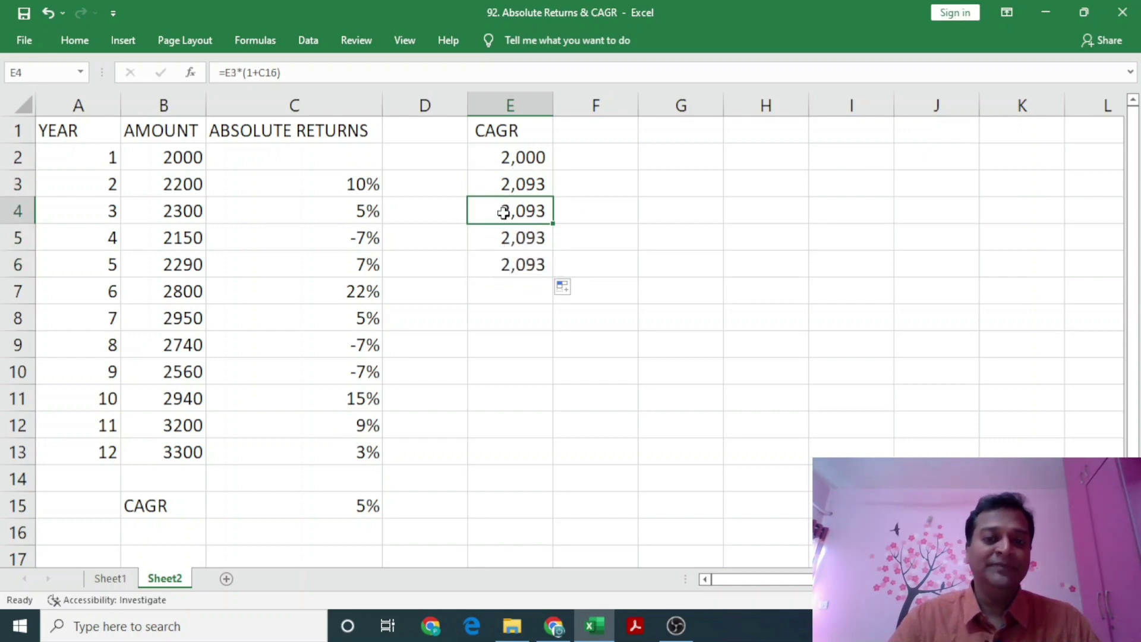
{"action": "key", "text": "F2"}
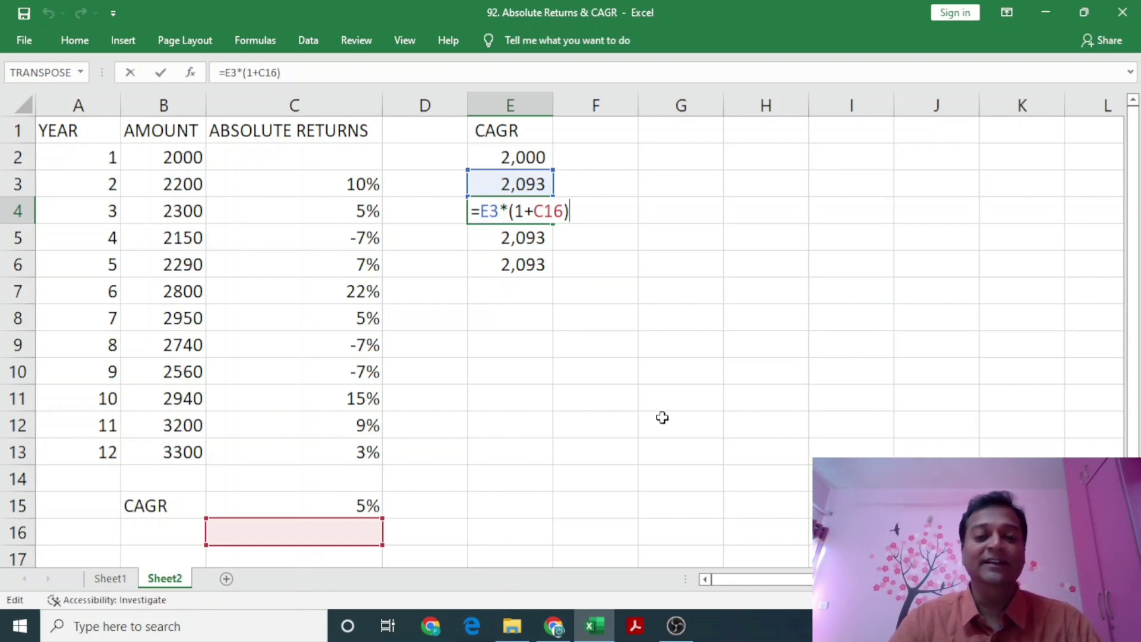
{"action": "key", "text": "ctrl+Return"}
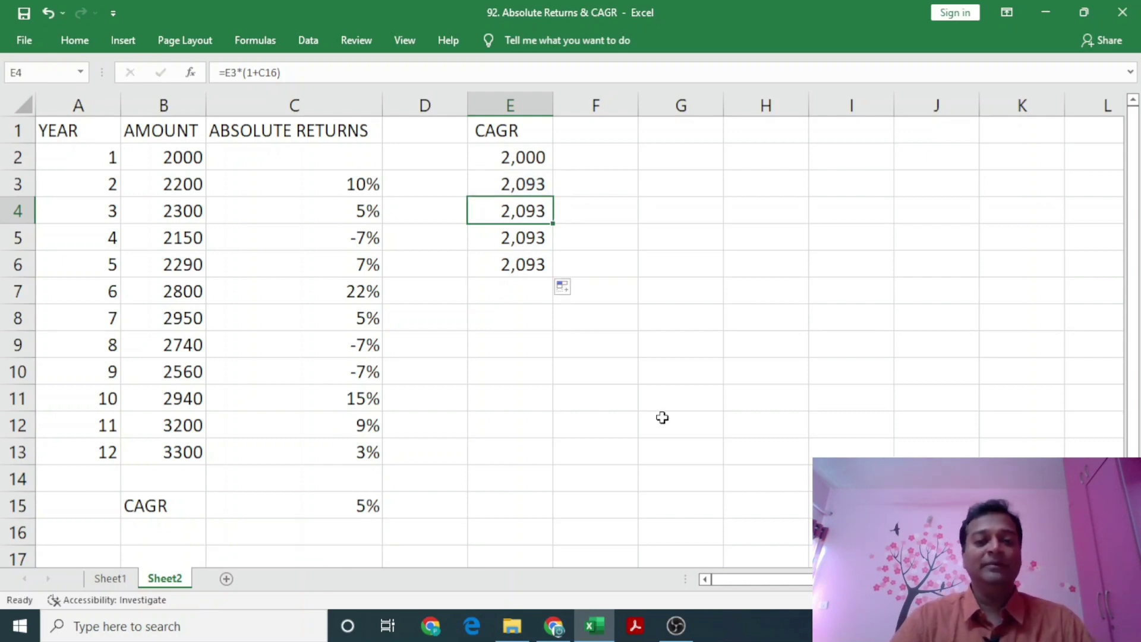
{"action": "key", "text": "shift+Down"}
{"action": "key", "text": "shift+Down"}
{"action": "key", "text": "shift+Down"}
{"action": "key", "text": "Delete"}
{"action": "key", "text": "Up"}
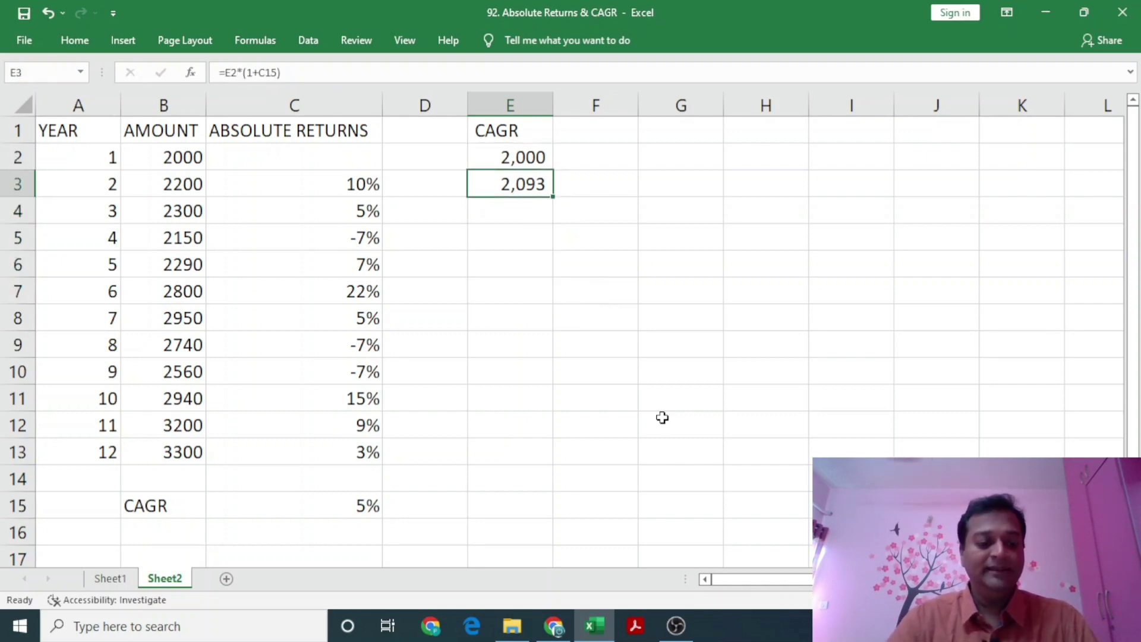
{"action": "key", "text": "F2"}
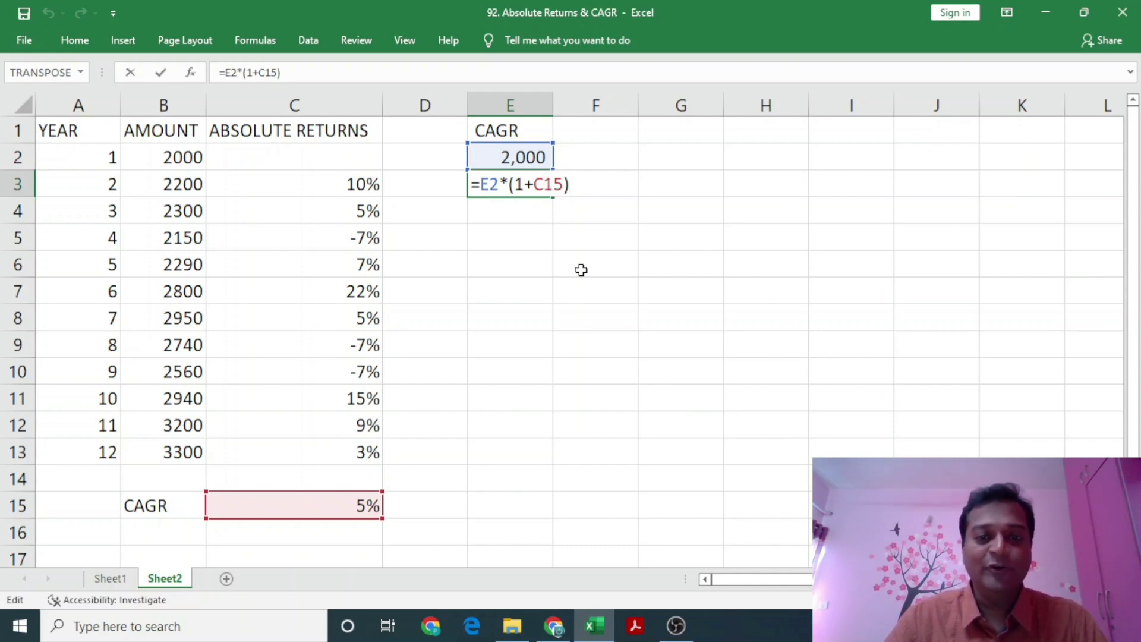
Step: Lock E3's rate reference as $C$15
{"action": "key", "text": "F4"}
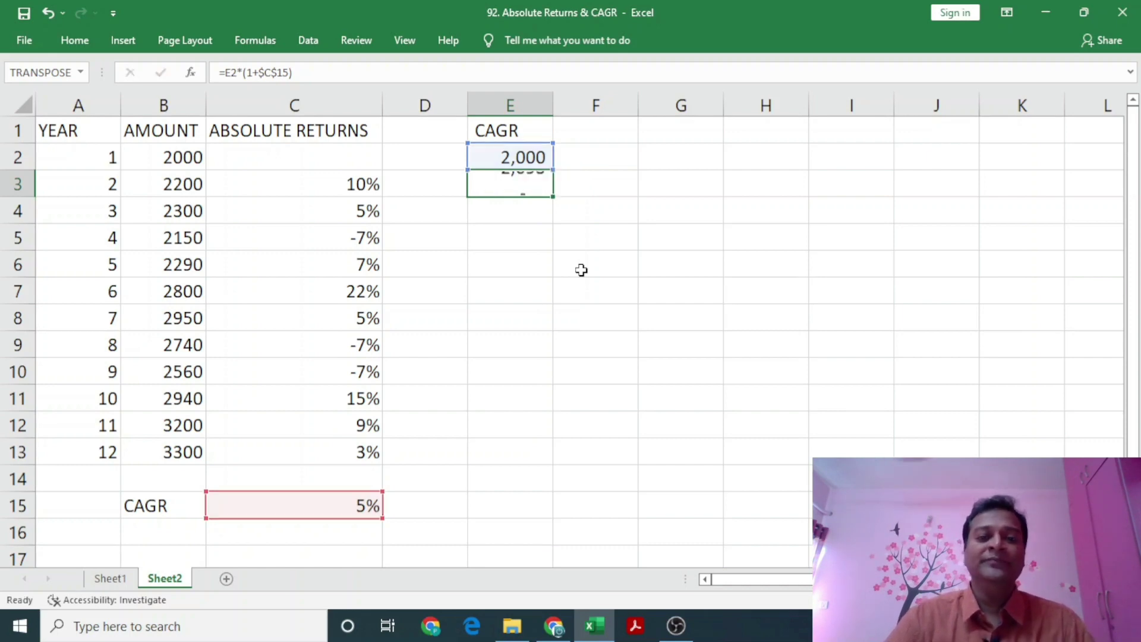
{"action": "key", "text": "Return"}
{"action": "key", "text": "Up"}
{"action": "key", "text": "shift+Down"}
{"action": "key", "text": "shift+Down"}
{"action": "key", "text": "shift+Down"}
{"action": "key", "text": "shift+Down"}
{"action": "key", "text": "shift+Down"}
{"action": "key", "text": "shift+Down"}
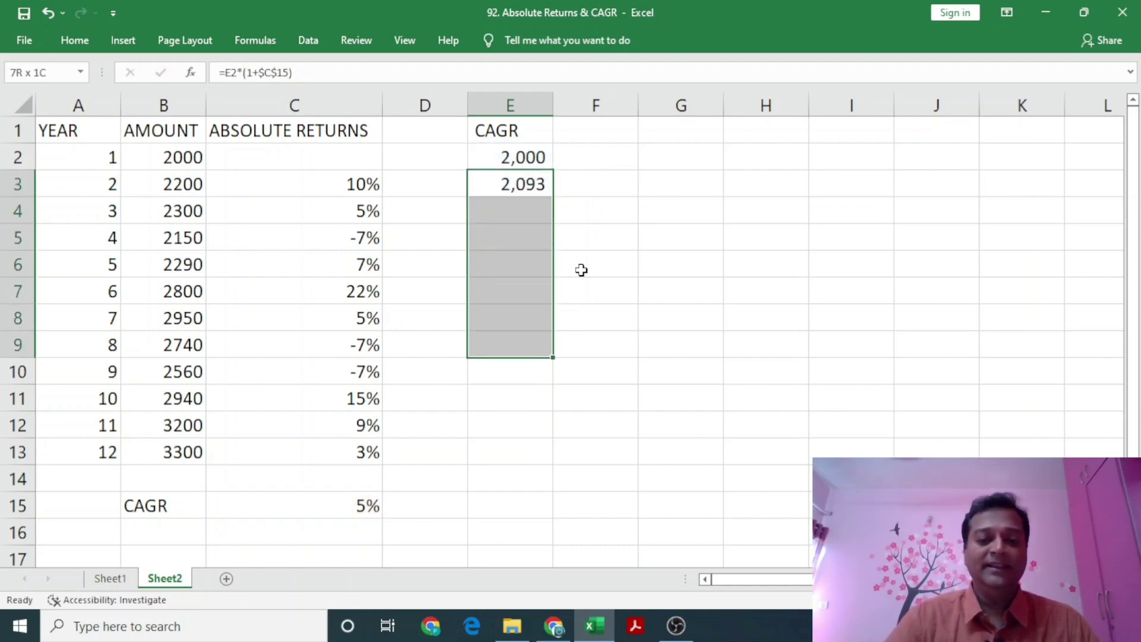
{"action": "left_click", "coordinate": [581, 270]}
Step: Fill E3's formula down to E13, compounding to 3,300
{"action": "left_click", "coordinate": [533, 180]}
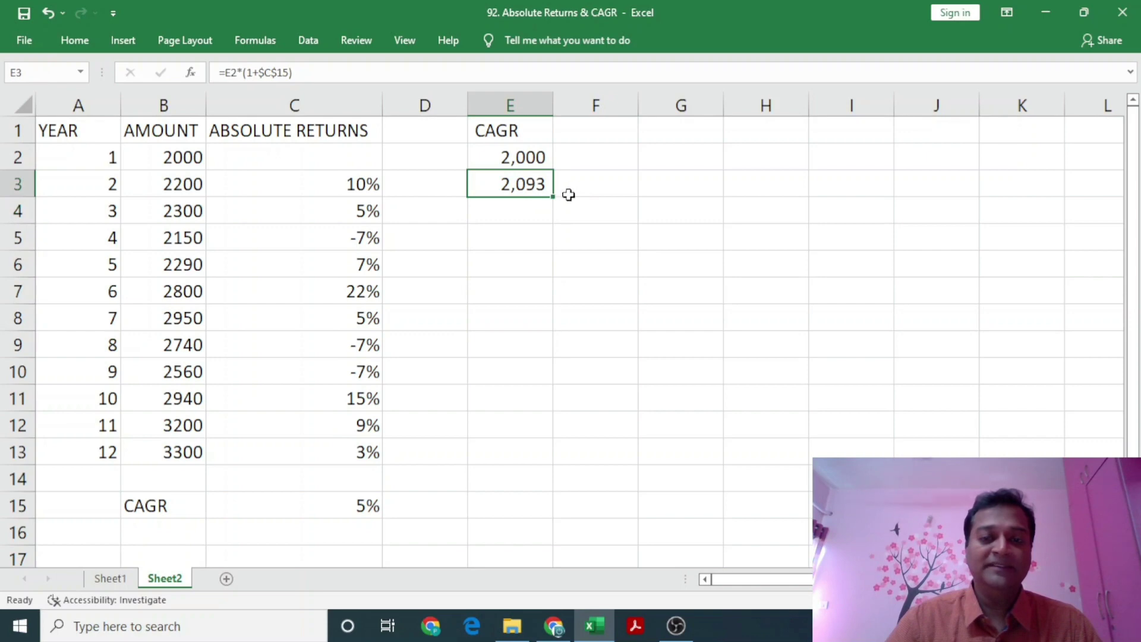
{"action": "left_click_drag", "start_coordinate": [553, 197], "coordinate": [523, 462]}
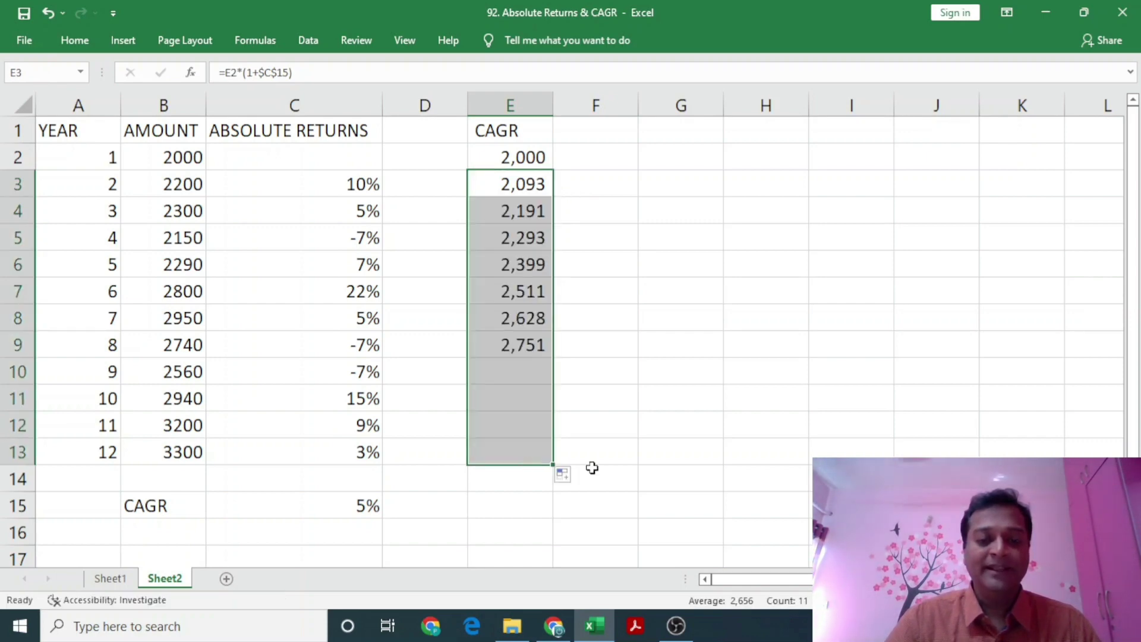
{"action": "left_click", "coordinate": [645, 435]}
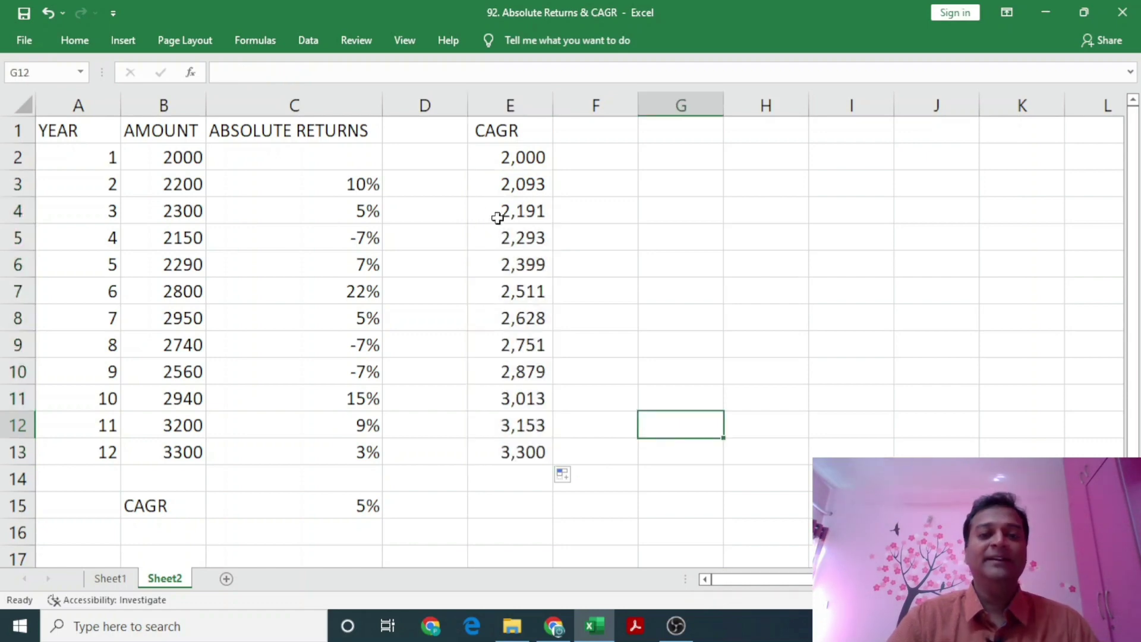
{"action": "left_click", "coordinate": [512, 156]}
{"action": "key", "text": "Down"}
{"action": "key", "text": "Down"}
{"action": "key", "text": "Down"}
{"action": "key", "text": "Down"}
{"action": "key", "text": "Down"}
{"action": "key", "text": "Down"}
{"action": "key", "text": "Down"}
{"action": "key", "text": "Down"}
{"action": "key", "text": "Down"}
{"action": "key", "text": "Down"}
{"action": "key", "text": "Down"}
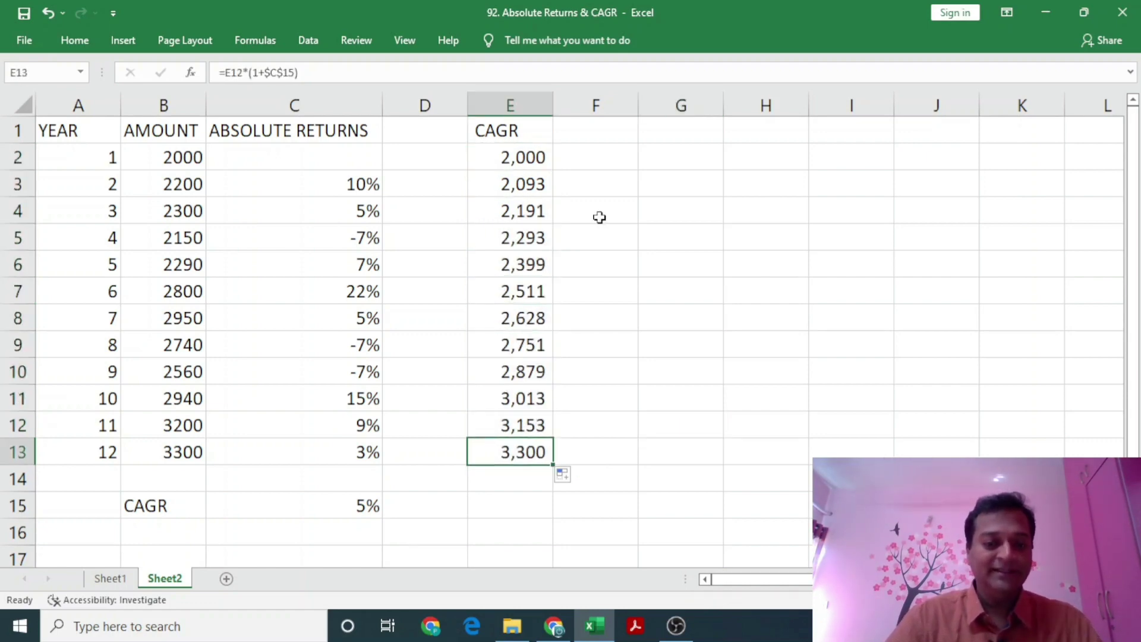
{"action": "left_click", "coordinate": [184, 454]}
{"action": "left_click", "coordinate": [495, 453], "text": "ctrl"}
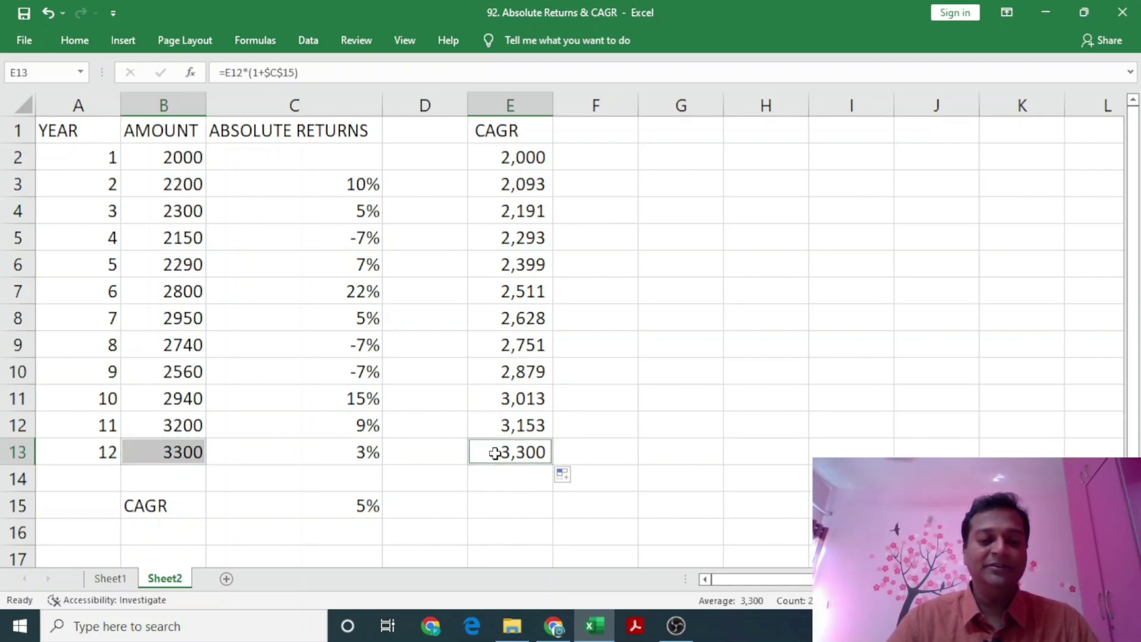
{"action": "key", "text": "shift+space"}
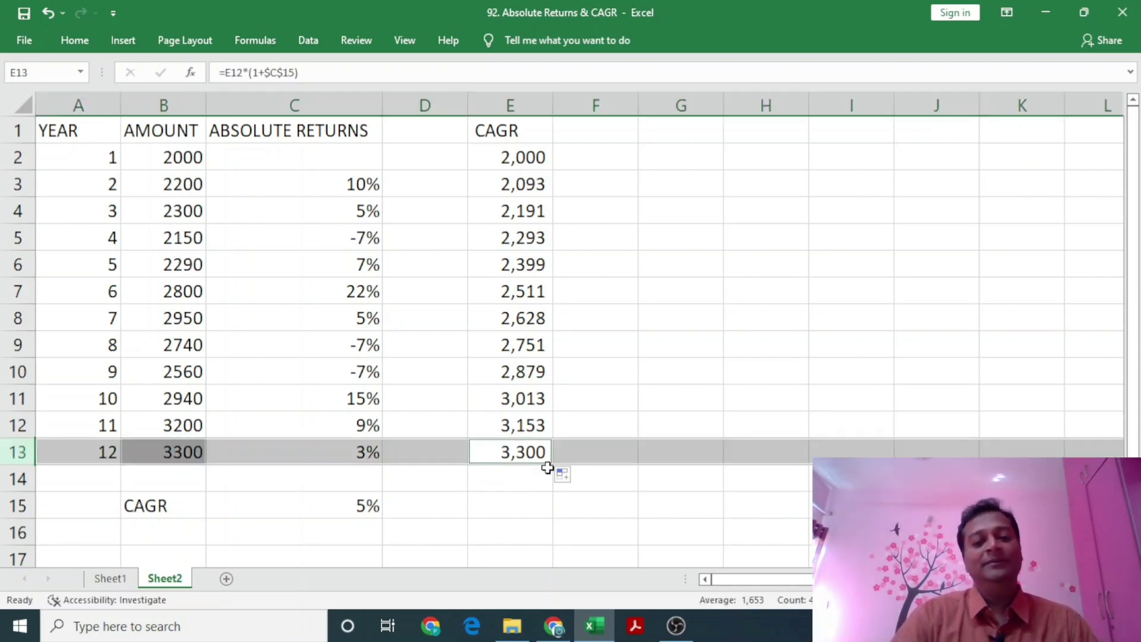
{"action": "left_click", "coordinate": [557, 500]}
{"action": "left_click", "coordinate": [353, 512]}
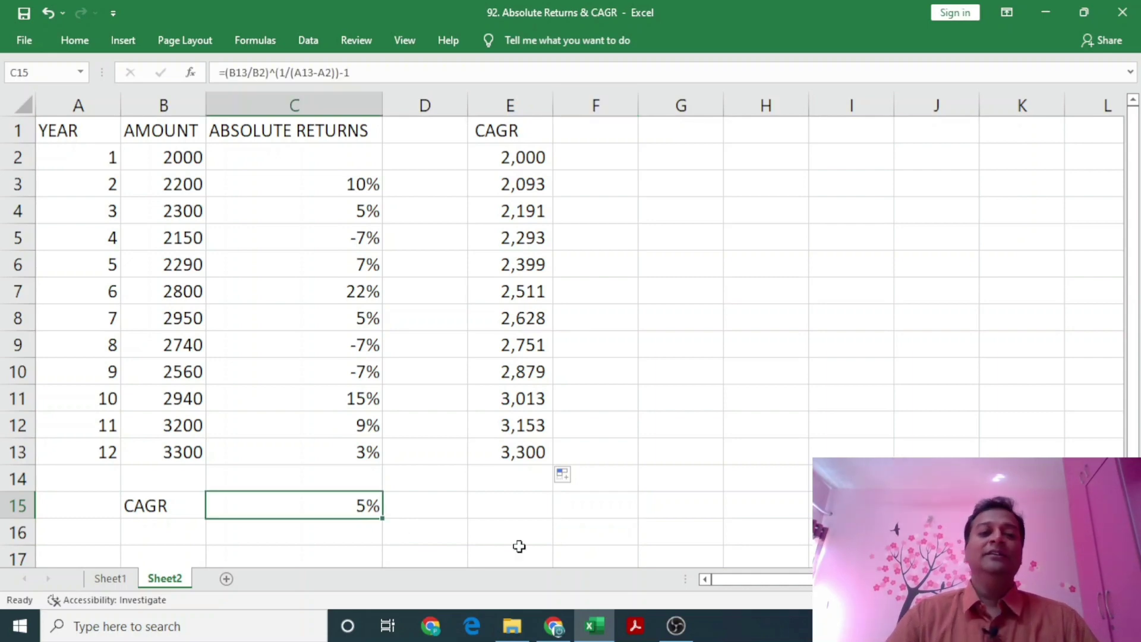